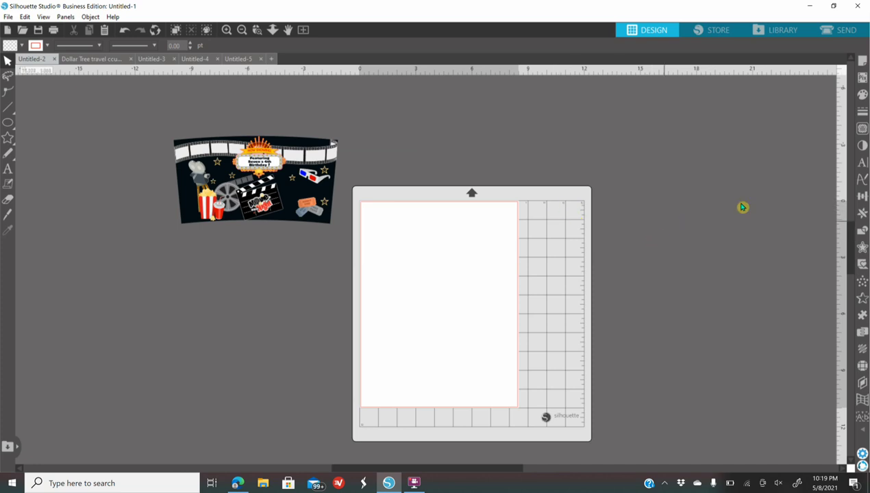
Open the page setup and examine its machine, cutting mat and media size settings
click(863, 62)
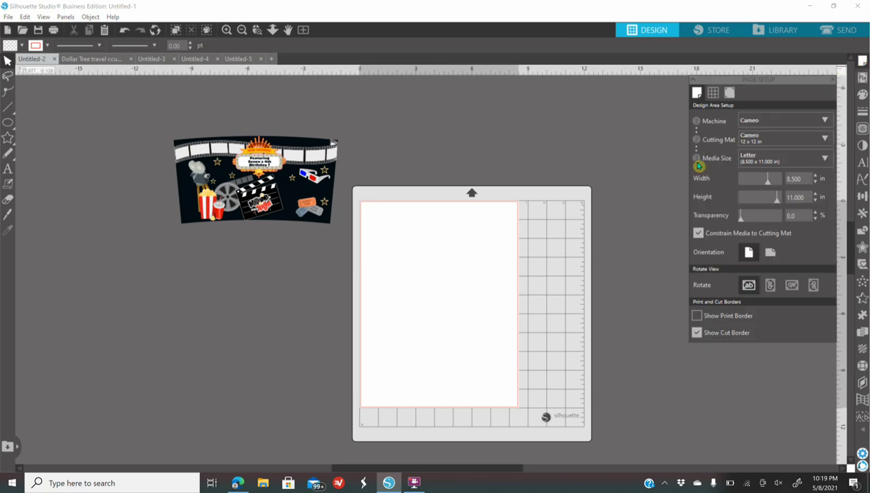
click(767, 160)
click(768, 157)
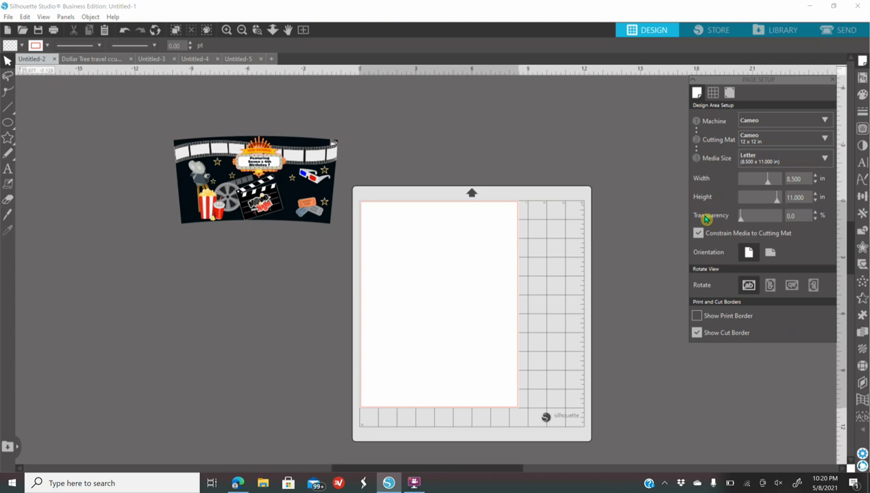
mouse_move(742, 223)
mouse_down()
mouse_move(791, 219)
mouse_move(740, 226)
mouse_up()
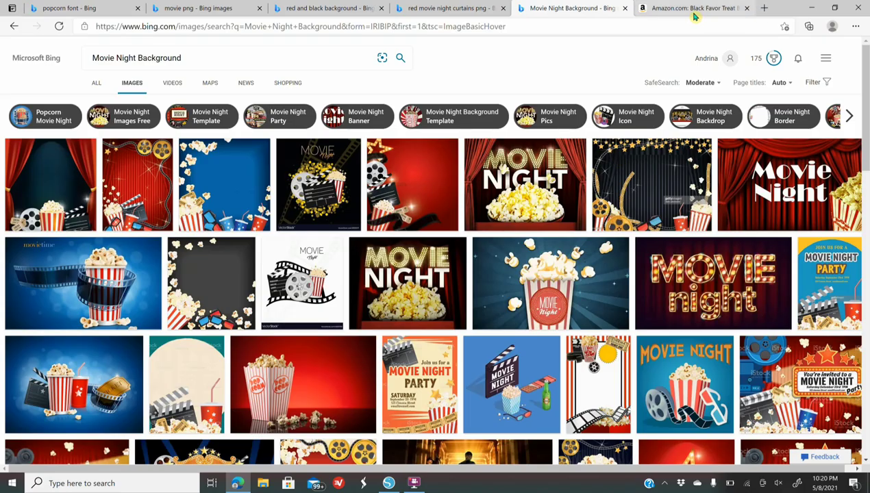
In the browser, view the black favor treat box listing and preview the popcorn, clapperboard and film reel image from the movie png results
click(691, 8)
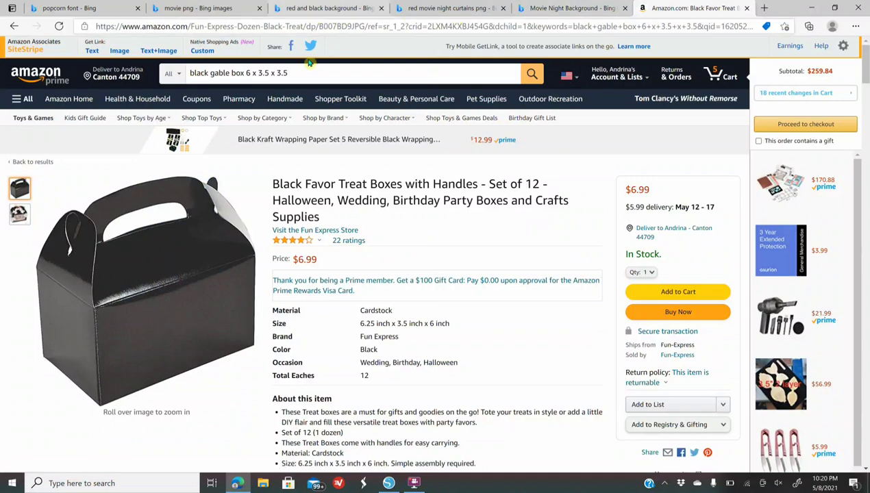
click(206, 10)
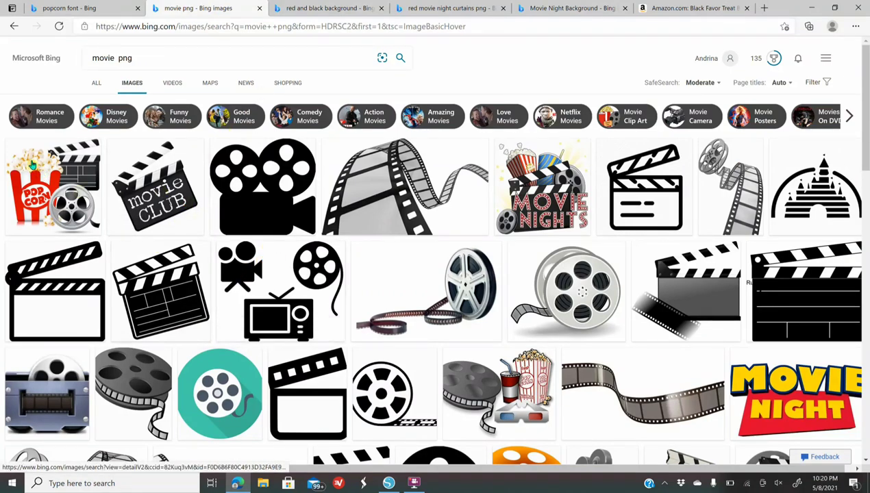
click(52, 177)
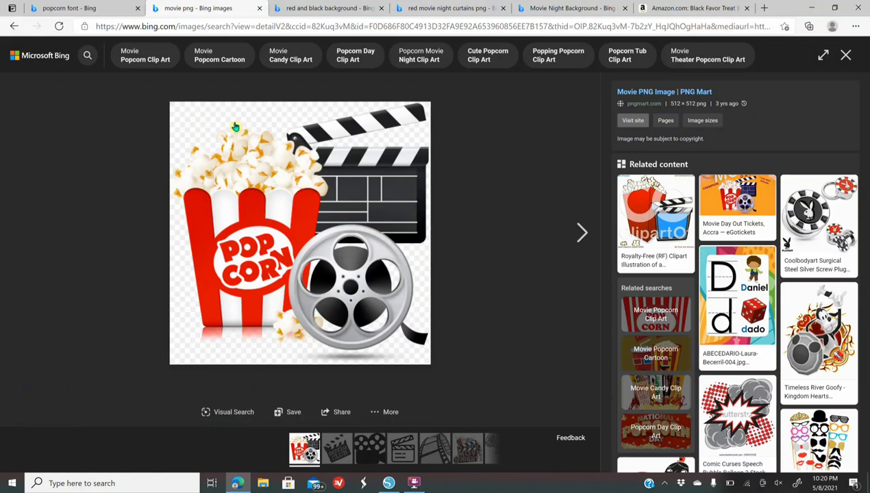
right_click(249, 185)
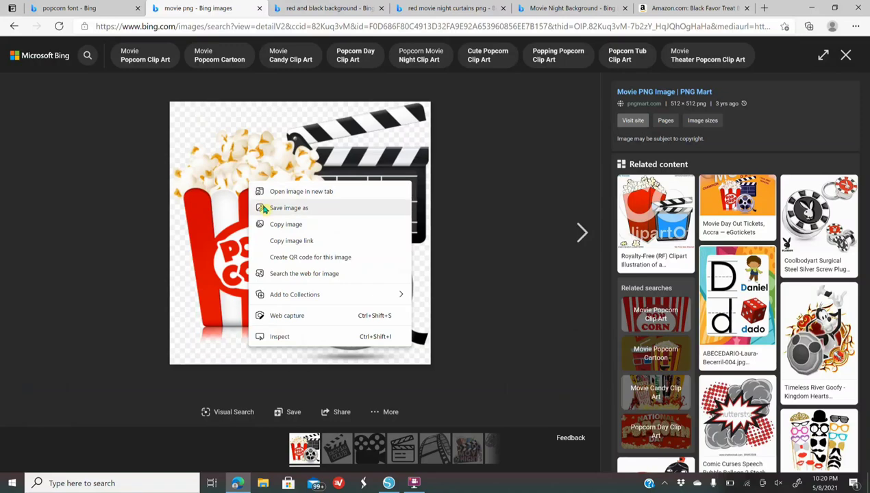
Open the vertically striped red curtain image in the red and black background results and copy it
click(310, 9)
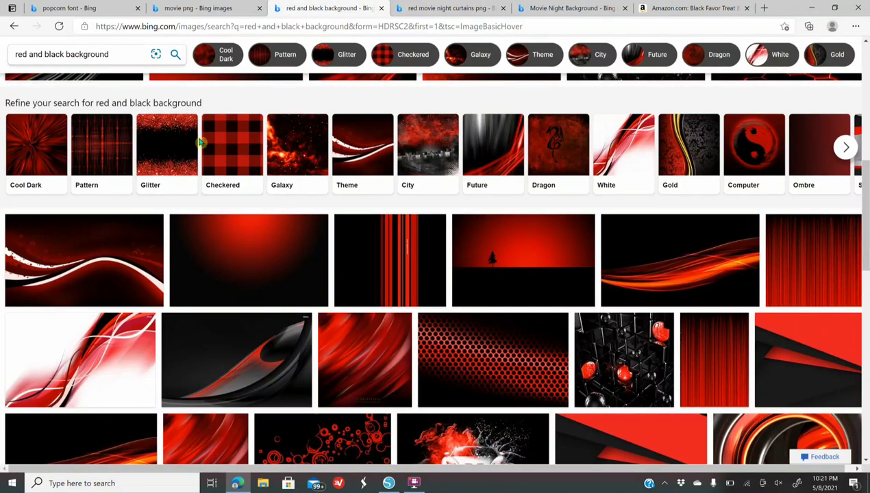
click(790, 269)
right_click(198, 206)
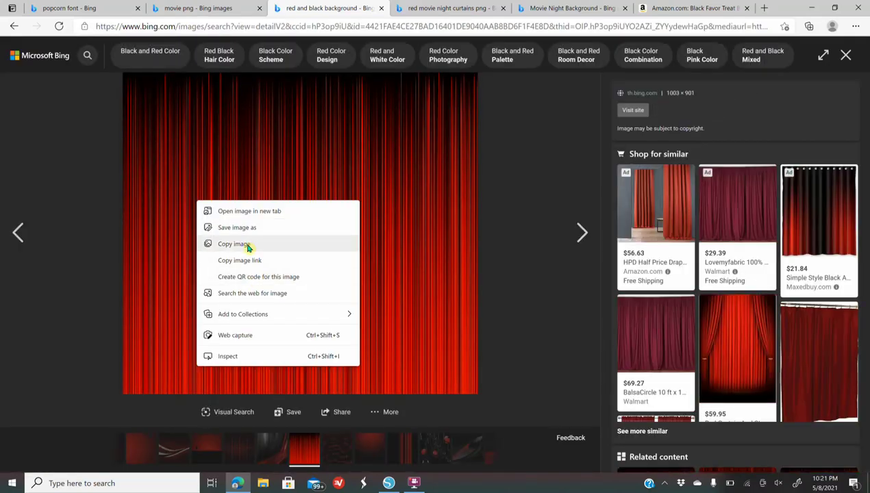
click(247, 245)
Switch to Silhouette Studio, paste the copied curtain image and move it off the page, below the movie-themed wrapper design
click(388, 483)
right_click(235, 276)
click(275, 323)
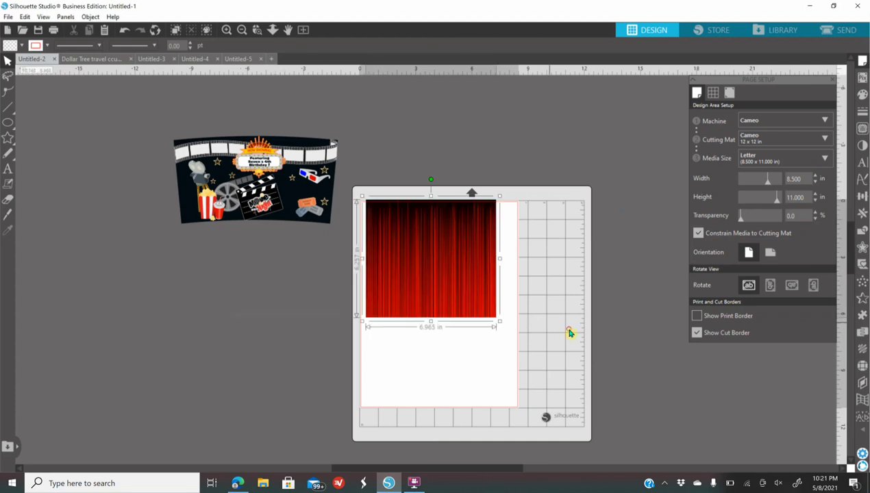
drag(411, 296, 237, 311)
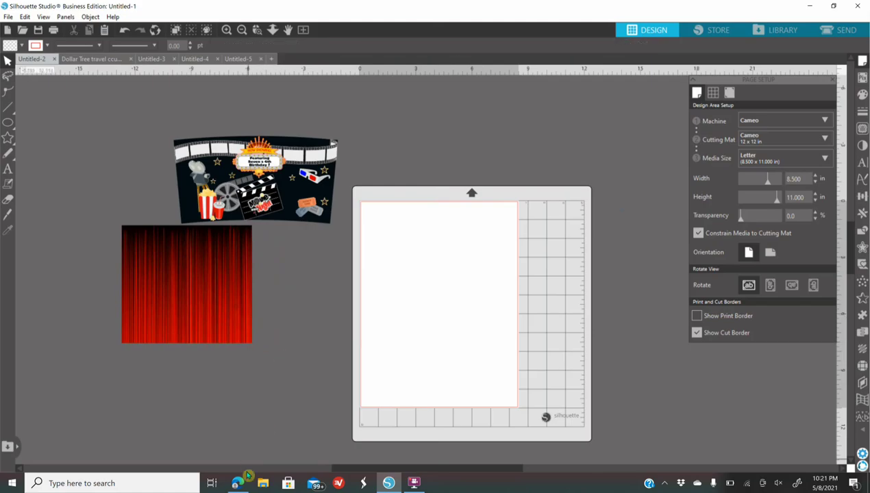
Back in the browser, preview the tied-back curtain image from the red movie night curtains png results, including at its source address
click(237, 483)
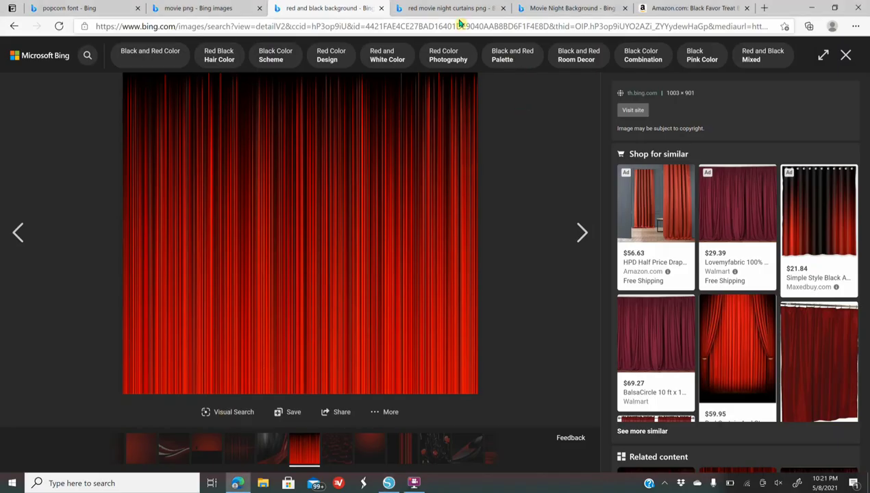
click(423, 10)
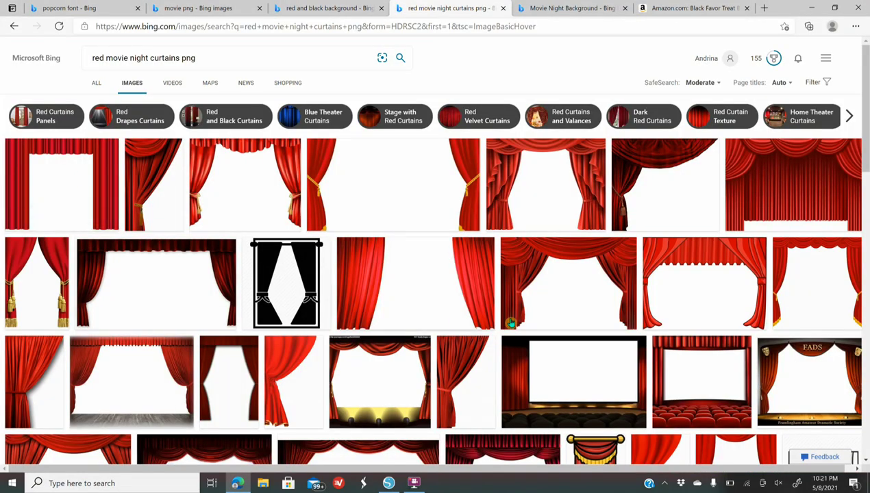
click(255, 184)
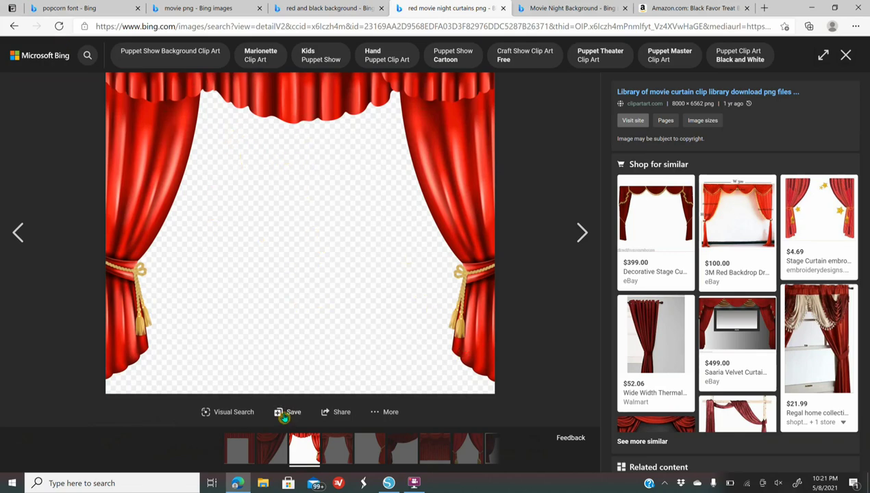
right_click(289, 183)
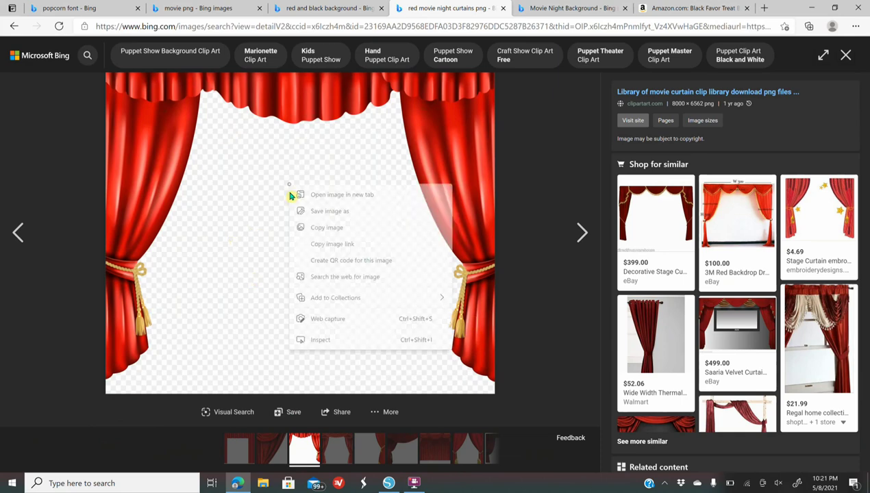
click(333, 195)
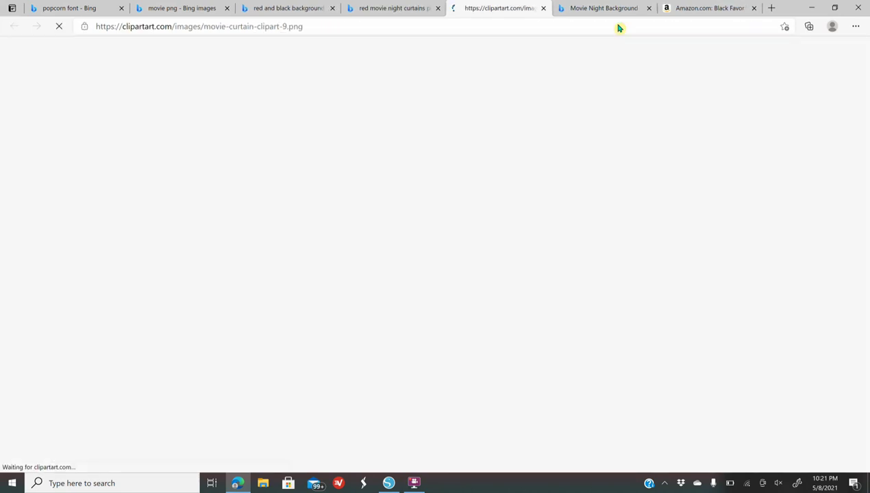
click(545, 9)
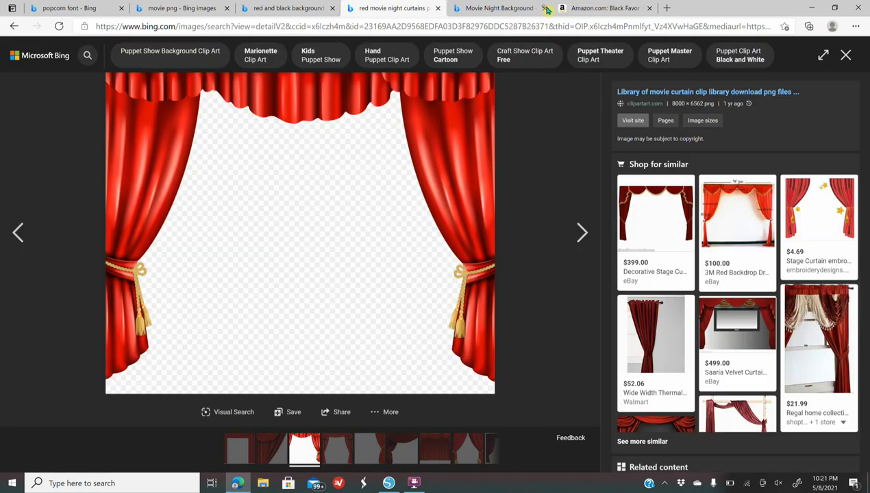
Open the red curtain image with popcorn, 3D glasses and film reels in the Movie Night Background results and copy it
click(511, 8)
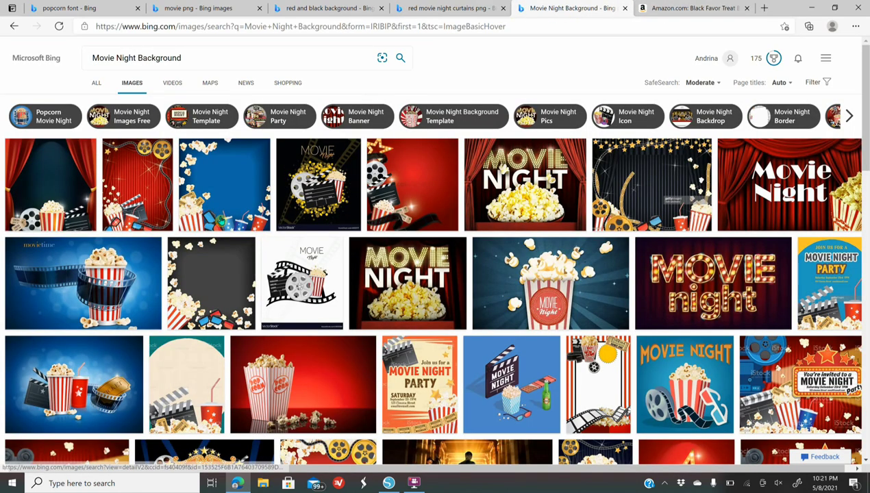
click(154, 205)
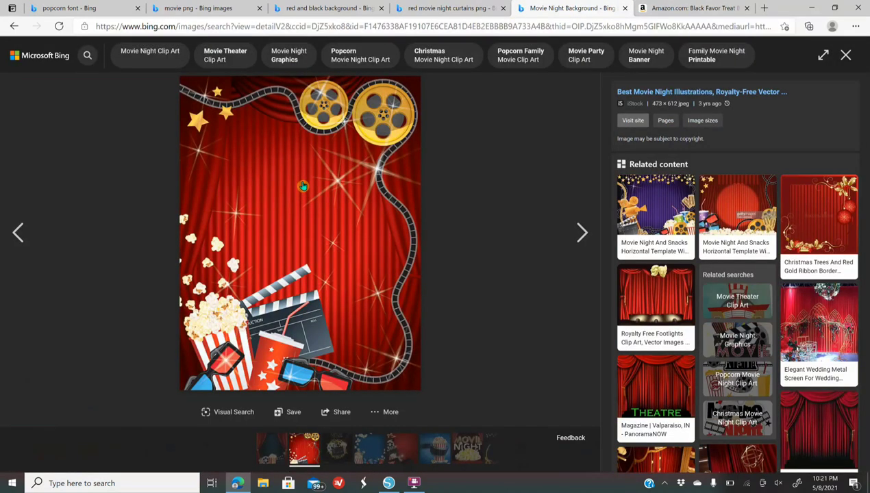
right_click(296, 203)
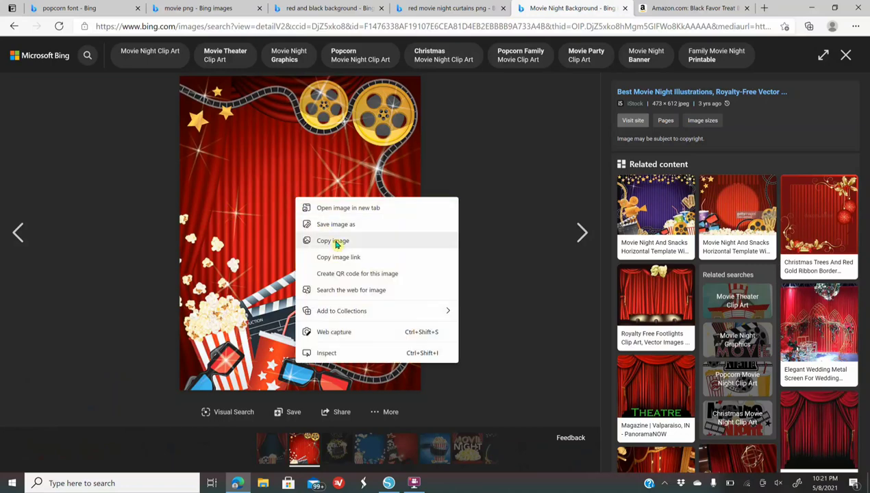
click(333, 241)
Paste the movie night image in Silhouette Studio, place it beside the wrapper design, and shift the plain curtain image slightly lower
click(388, 483)
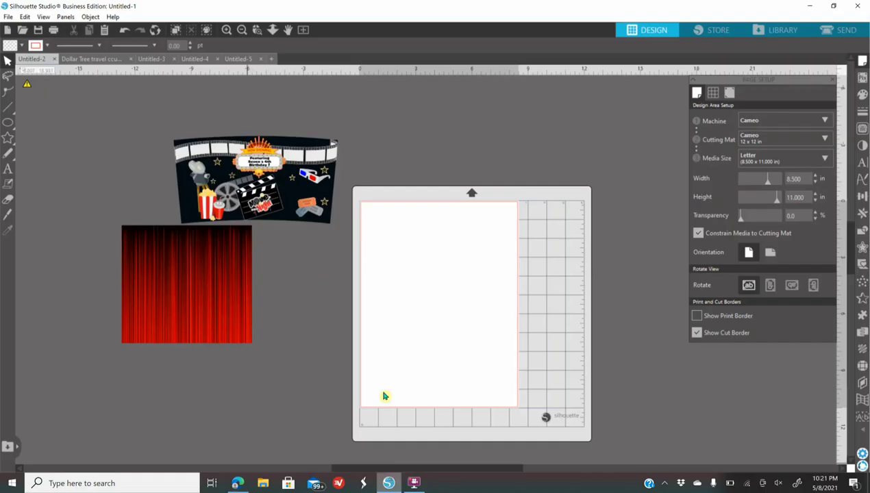
right_click(434, 161)
click(458, 208)
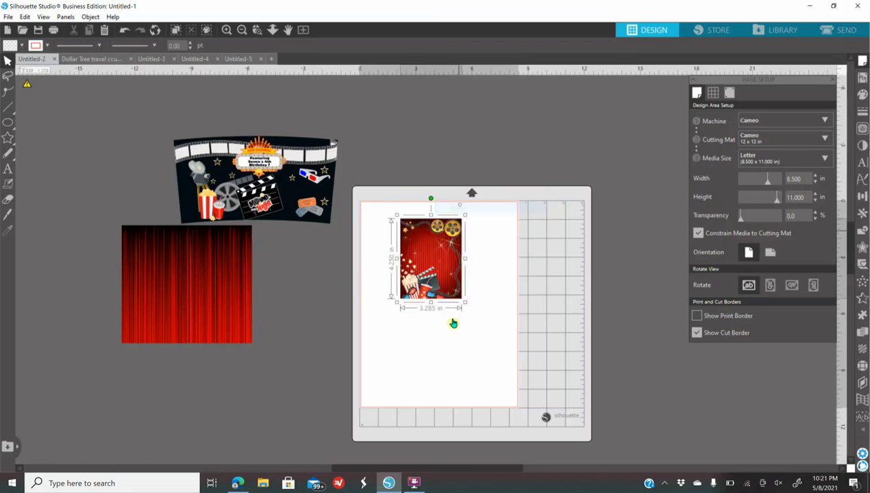
drag(105, 206, 120, 221)
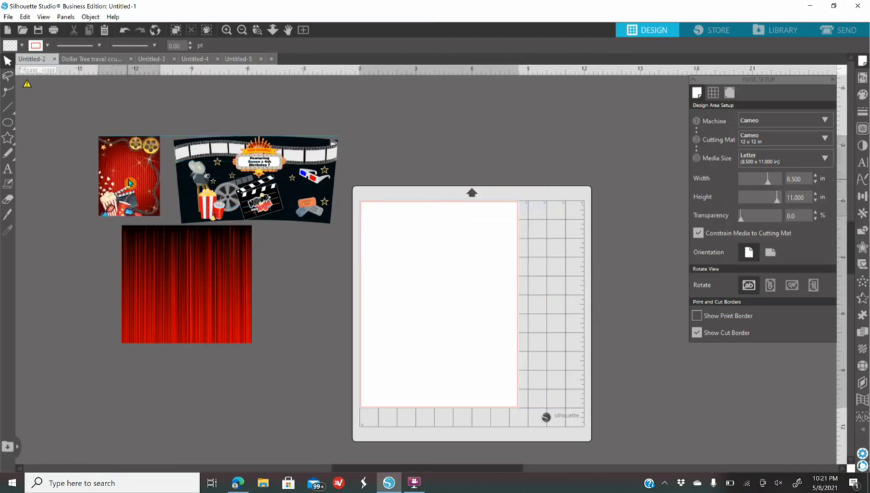
drag(205, 295, 214, 311)
drag(145, 204, 149, 216)
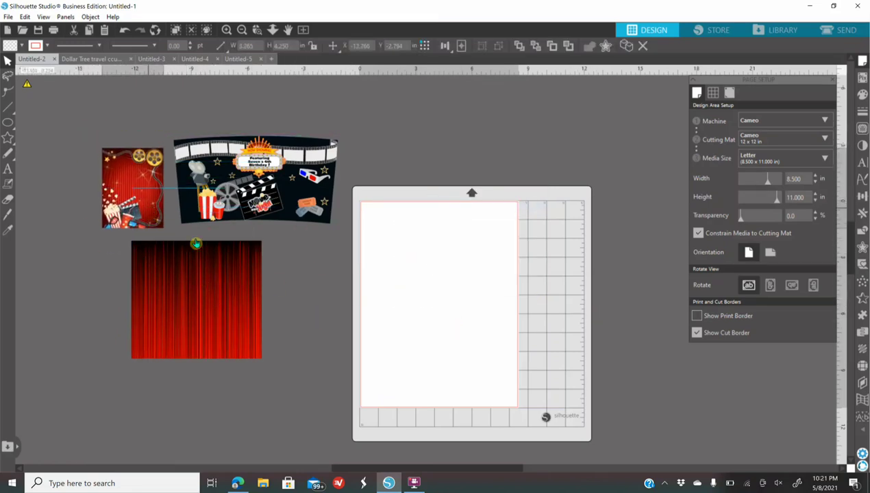
Return to the browser, open a blank tab and recheck the black favor treat box listing
click(238, 482)
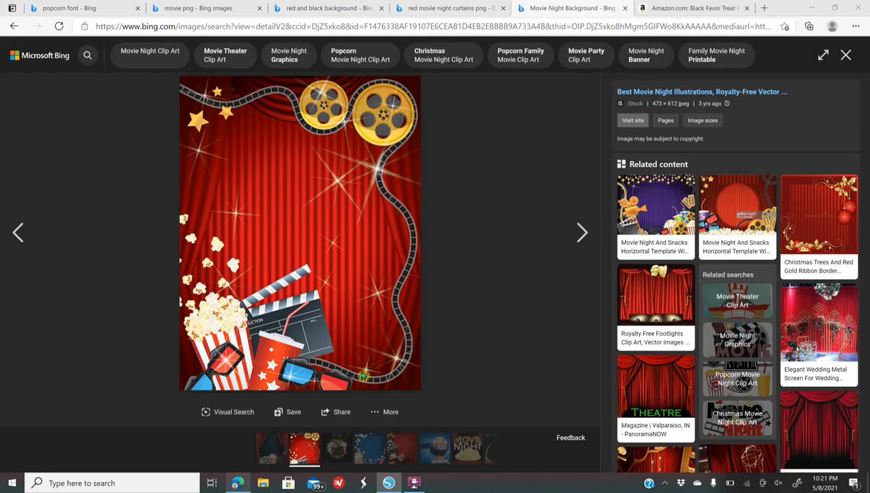
click(764, 8)
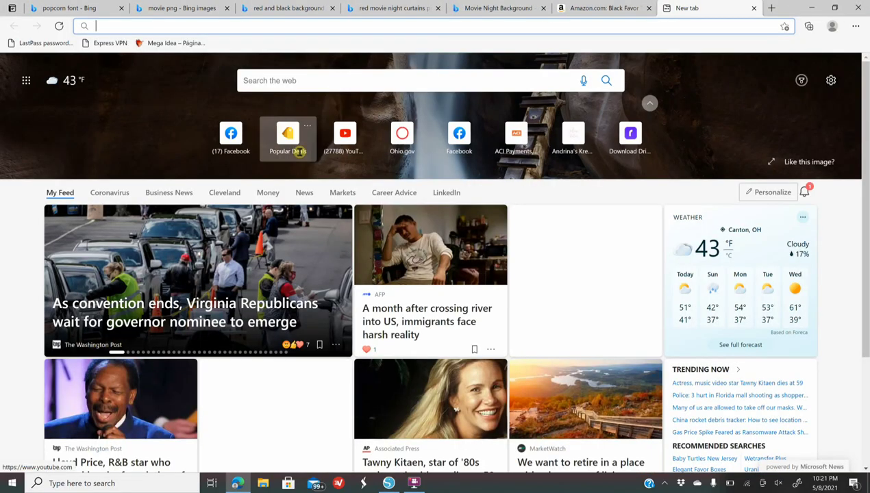
click(605, 10)
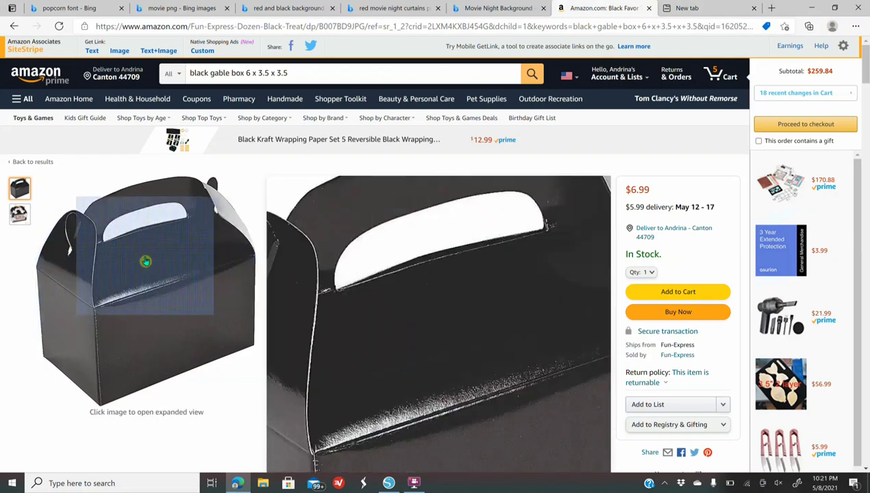
click(696, 8)
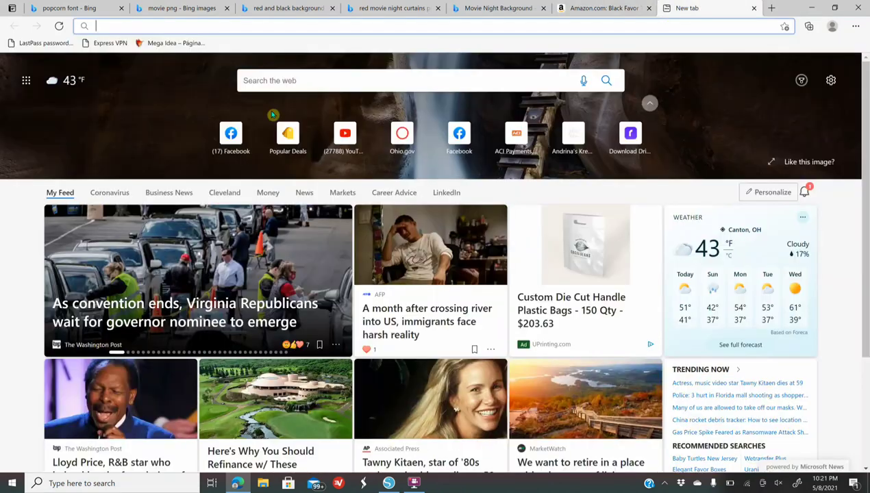
Search the web for "gable box template free" and browse the image results for a suitable template
click(296, 81)
text(g)
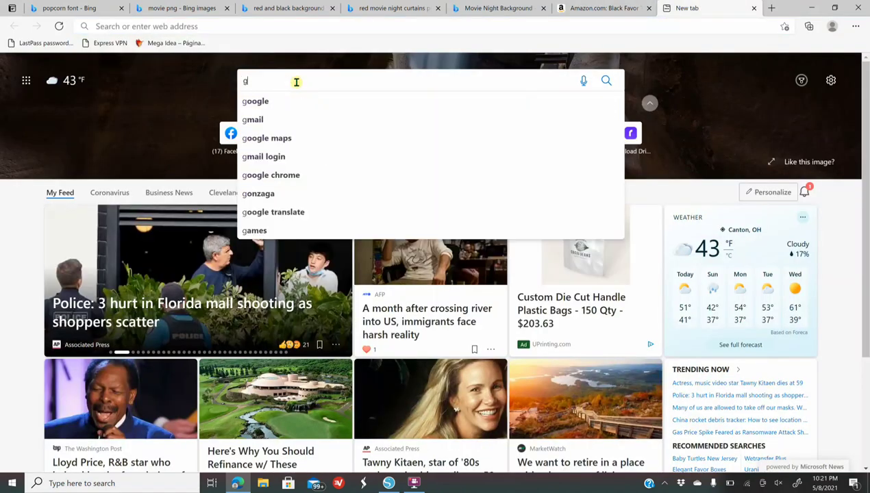
text(able bo)
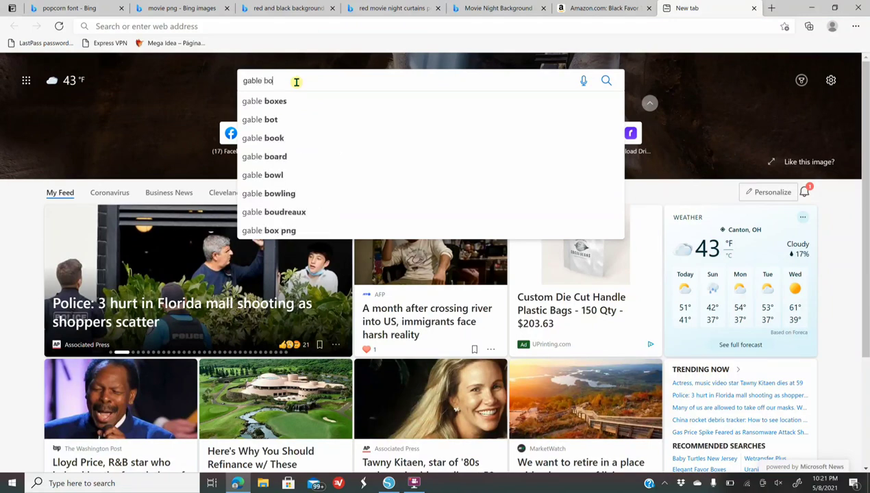
text(x te)
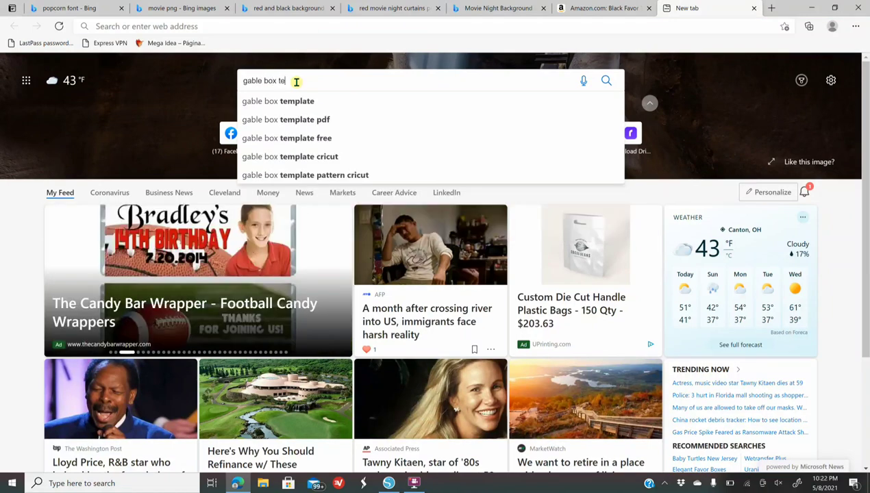
text(mplate)
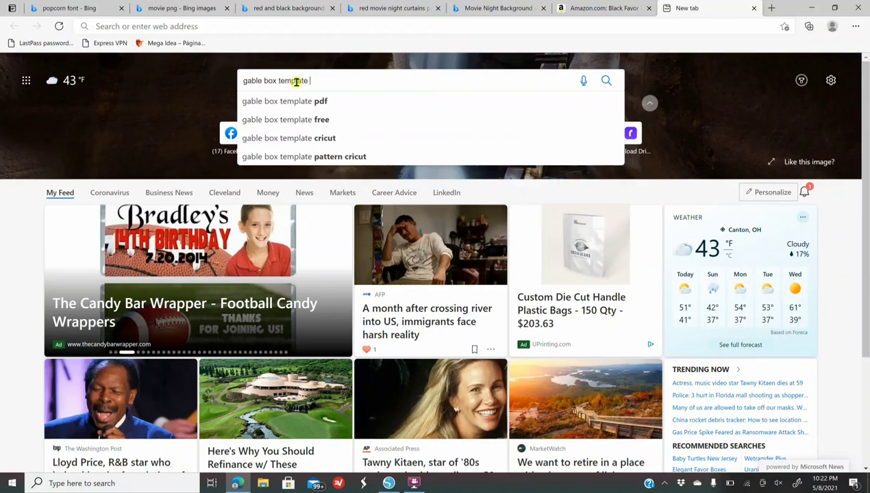
click(299, 119)
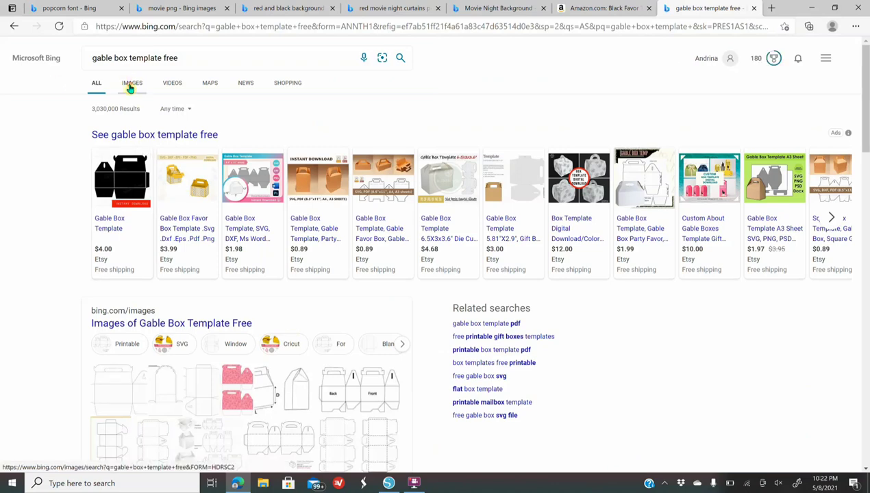
click(131, 85)
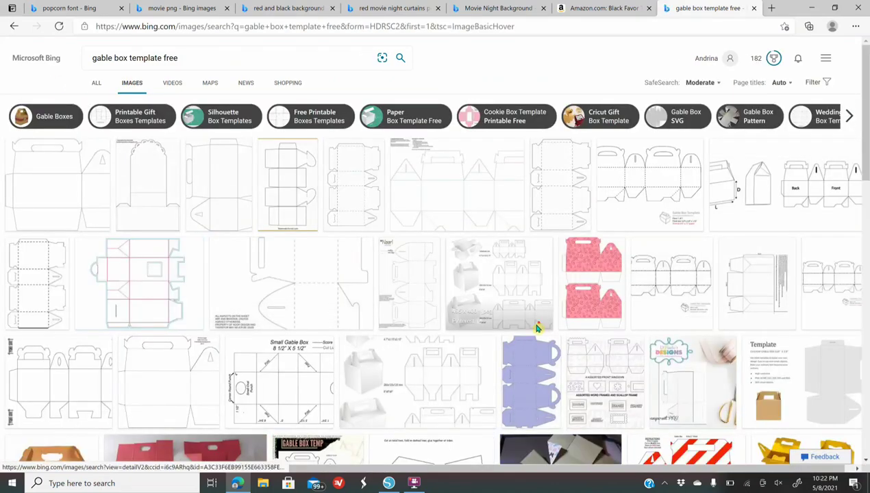
scroll(538, 328, down, 2)
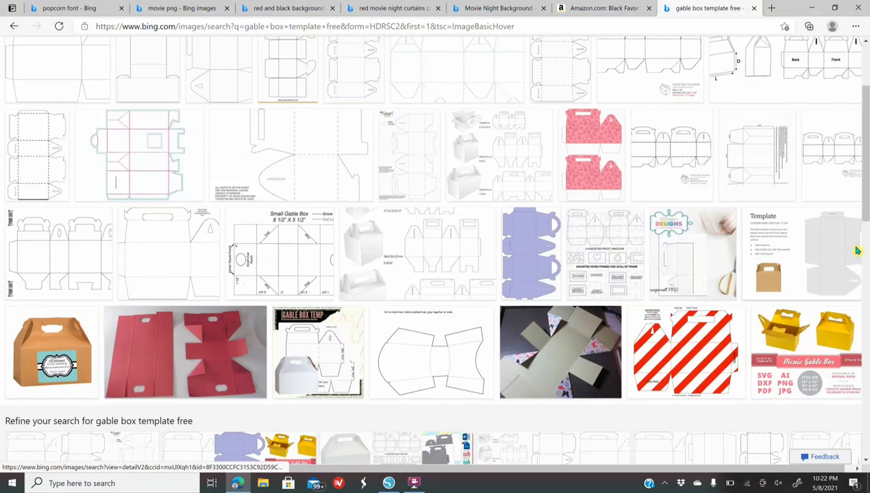
Preview the custom 5.81" x 2.9" gable box template, then return to the image results and browse further for a plainer one
click(835, 250)
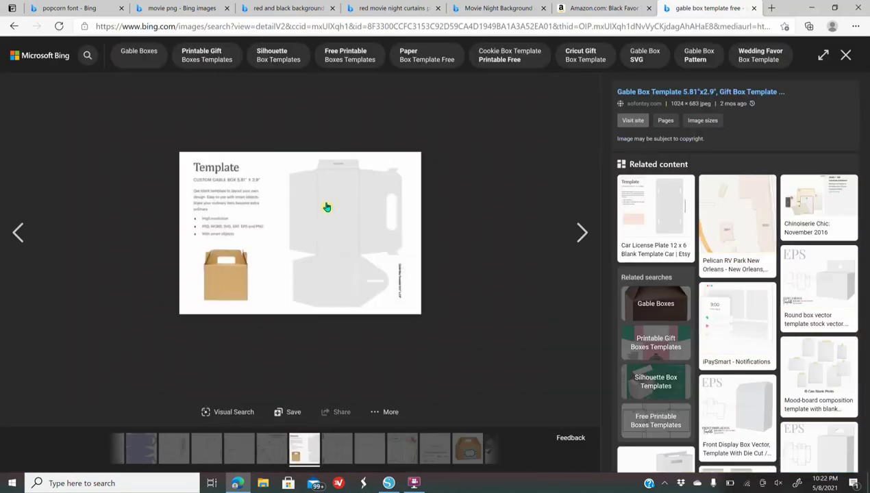
click(12, 28)
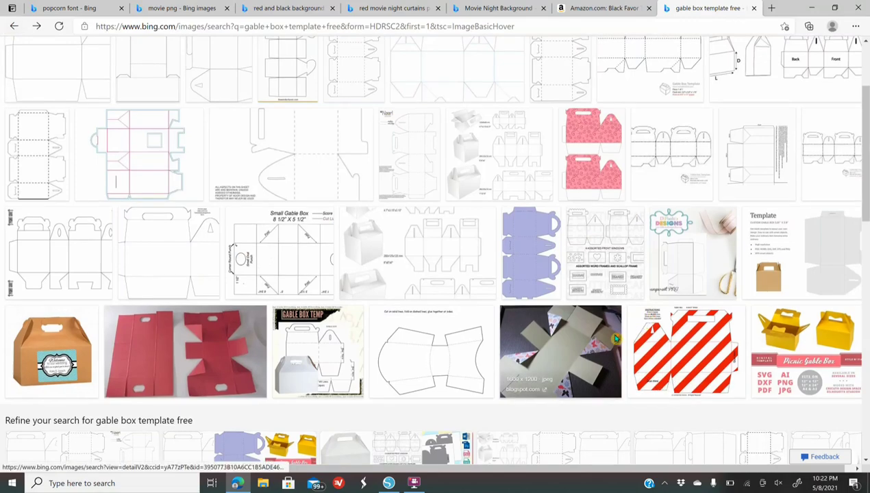
scroll(614, 339, down, 6)
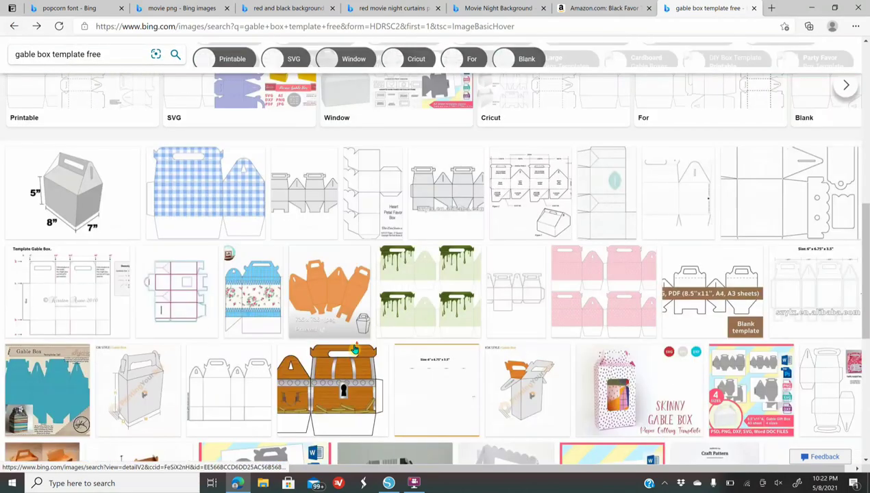
scroll(411, 363, down, 2)
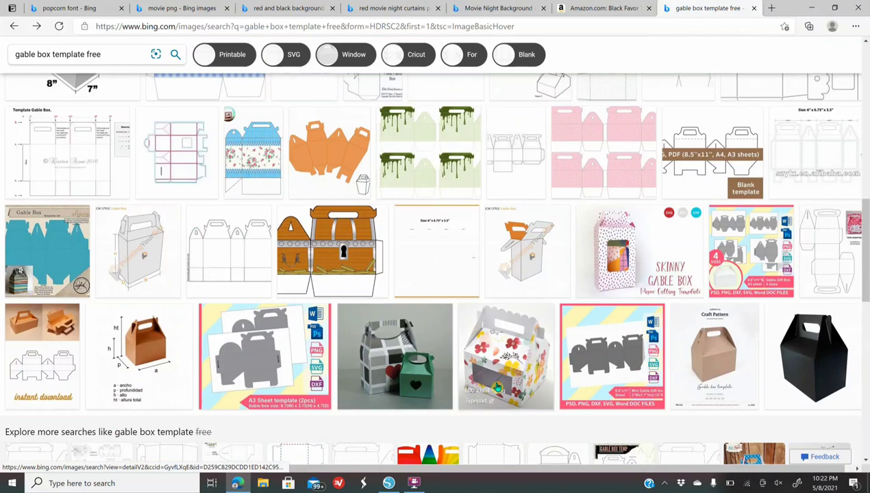
scroll(498, 388, down, 1)
scroll(497, 388, down, 3)
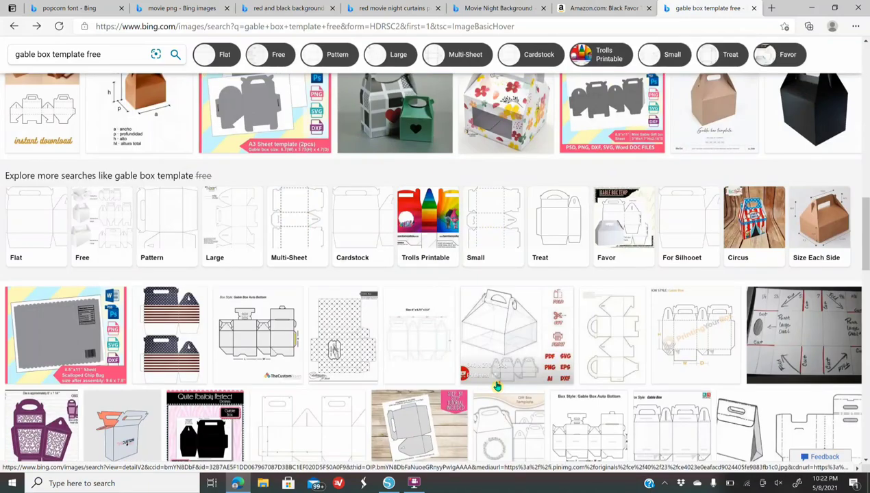
scroll(497, 386, down, 1)
scroll(497, 388, down, 5)
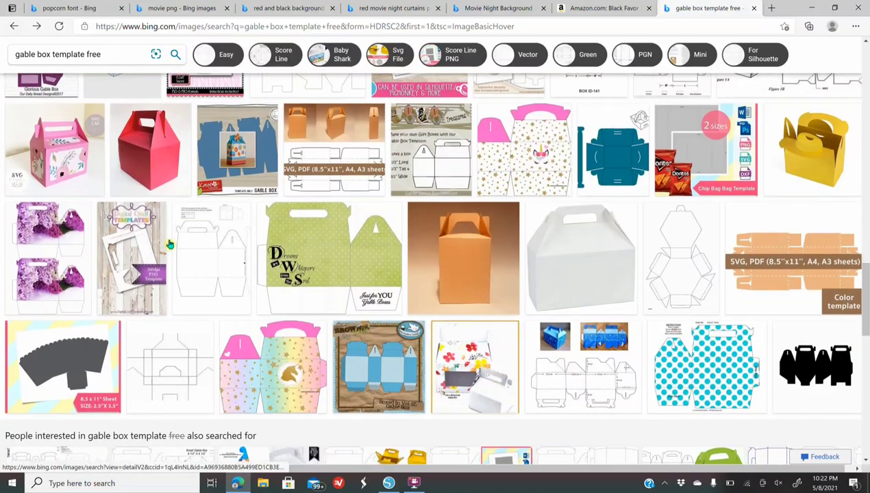
Open the plain outlined small gable box template, copy its image, and paste it onto the page in Silhouette Studio
click(203, 236)
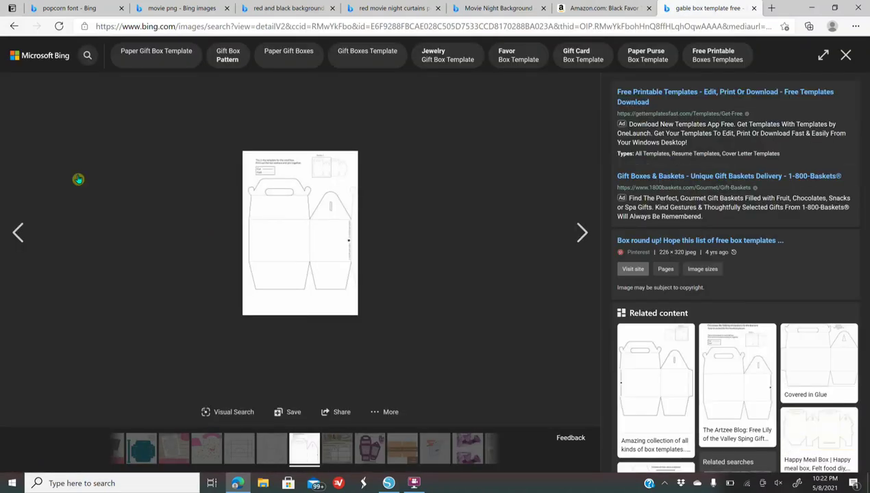
right_click(294, 221)
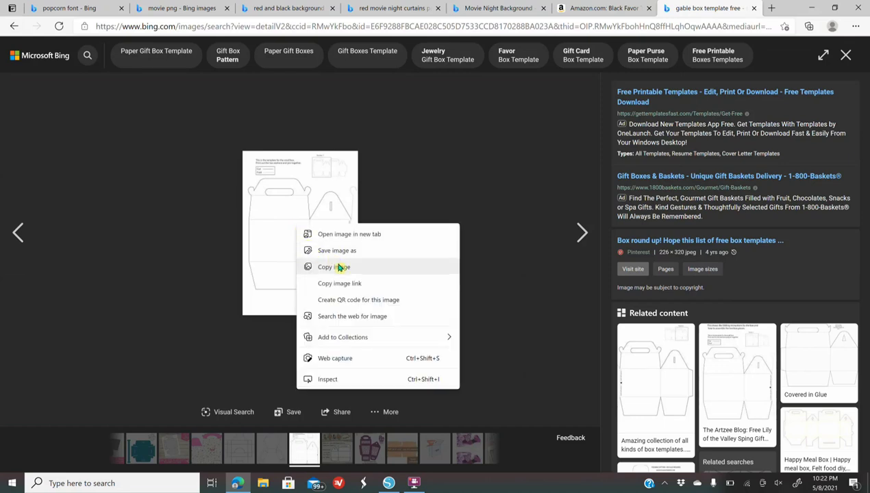
click(339, 273)
click(388, 483)
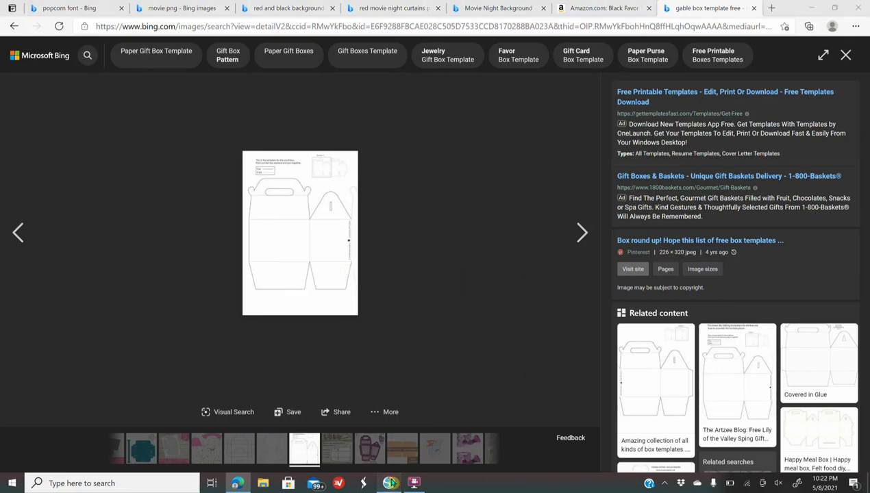
right_click(460, 142)
click(493, 179)
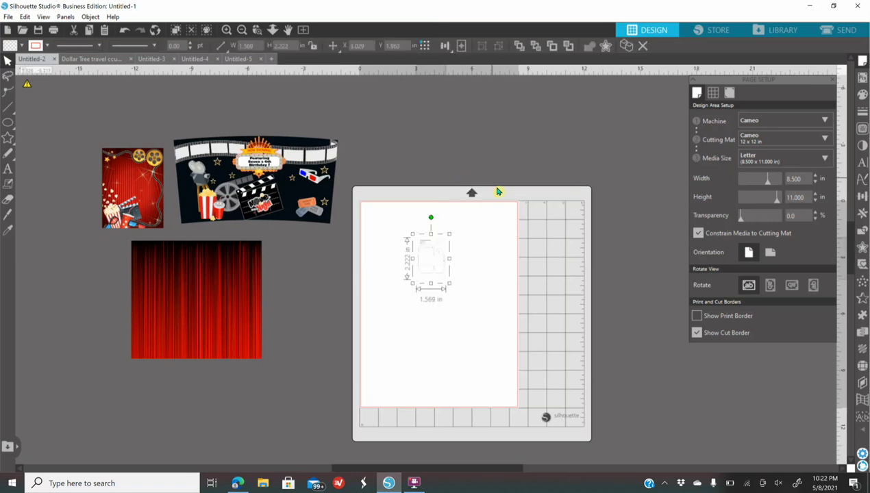
Enlarge the pasted box template well beyond the letter page and align its front panel's left edge with the page's left edge
click(443, 282)
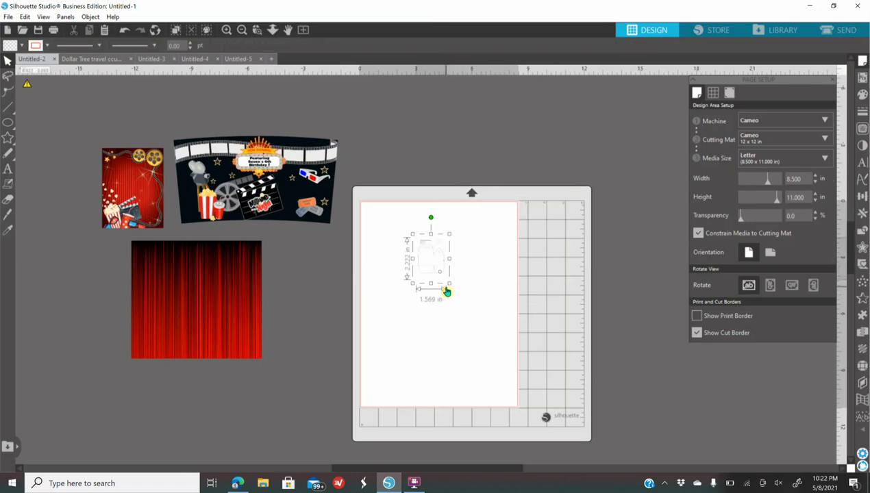
drag(480, 379, 497, 312)
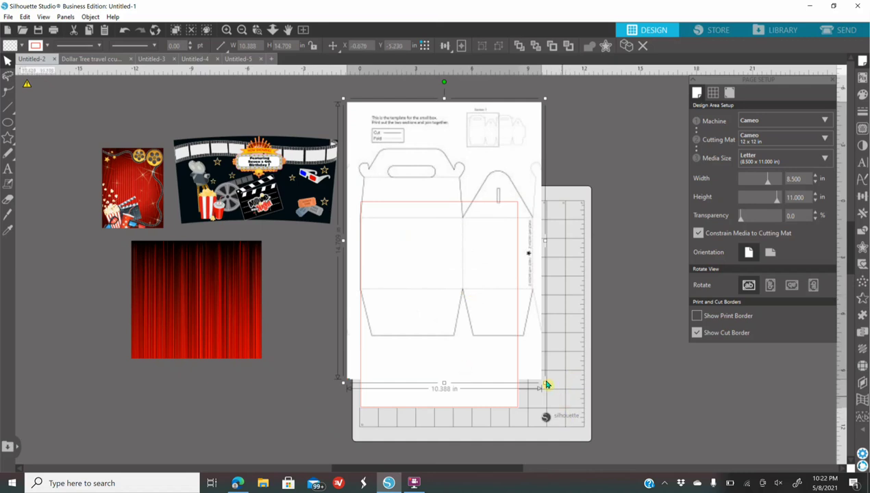
drag(543, 383, 633, 379)
drag(479, 304, 526, 318)
click(340, 272)
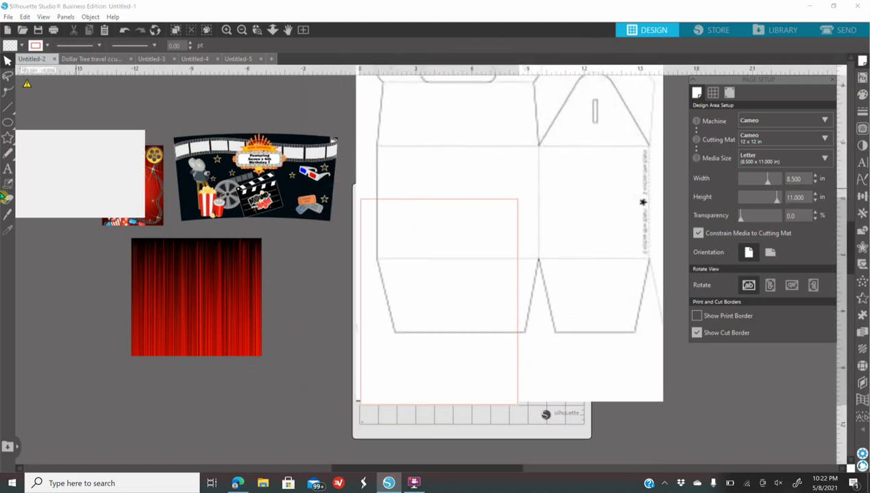
click(225, 30)
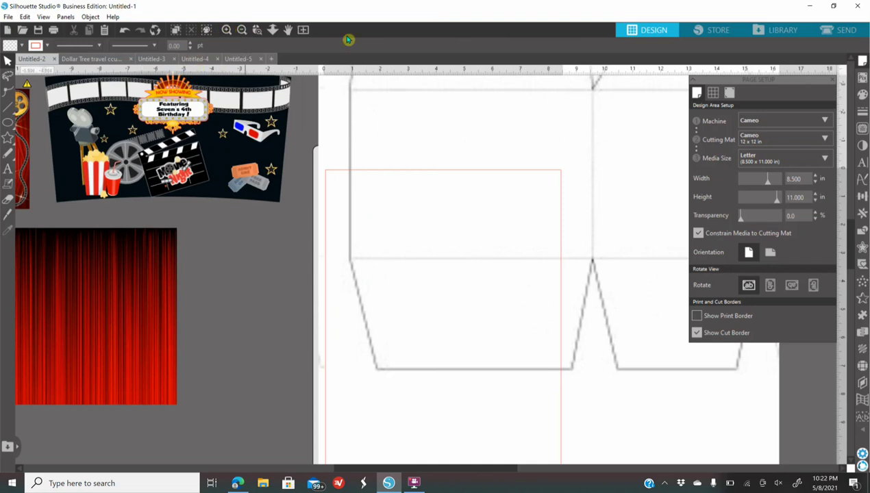
drag(520, 217, 503, 228)
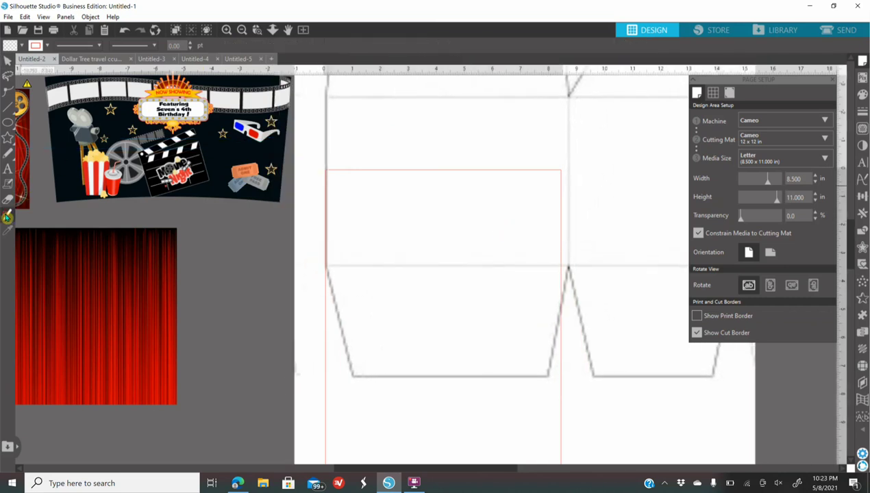
Use the Knife tool to cut the template along the lower fold line and both slanted sides of the front bottom flap
click(7, 217)
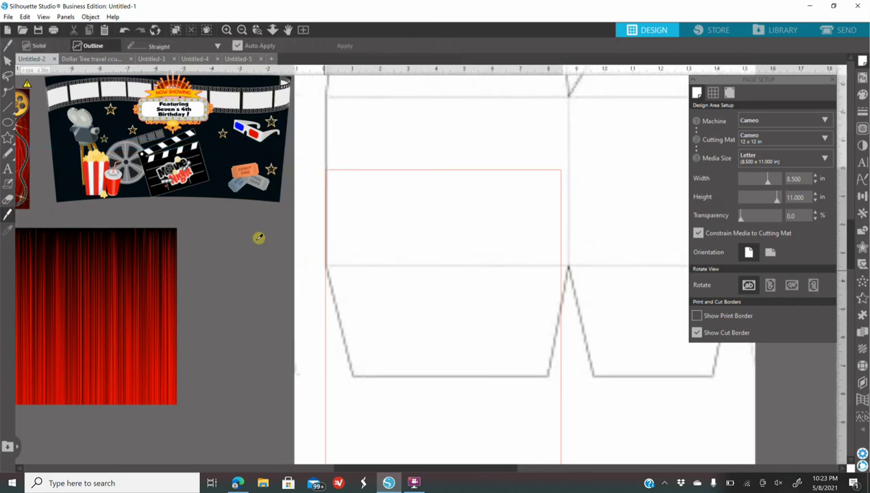
drag(291, 276, 587, 286)
drag(327, 263, 360, 386)
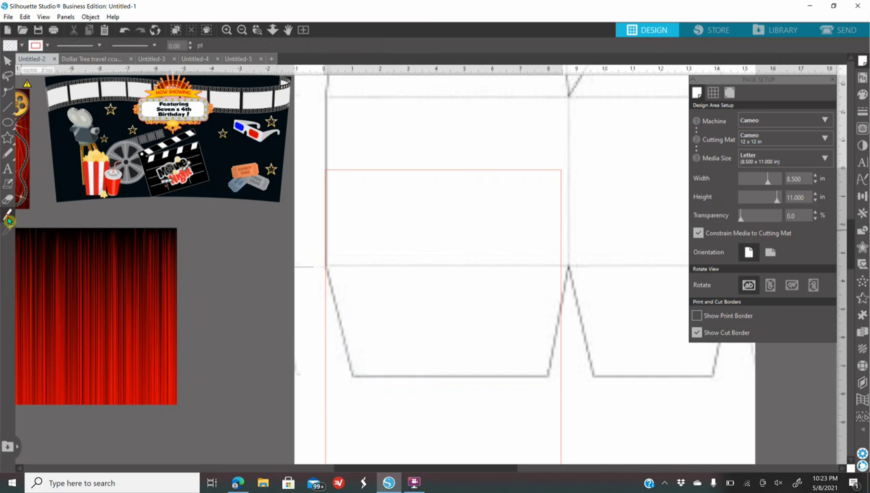
drag(567, 267, 549, 380)
key(Escape)
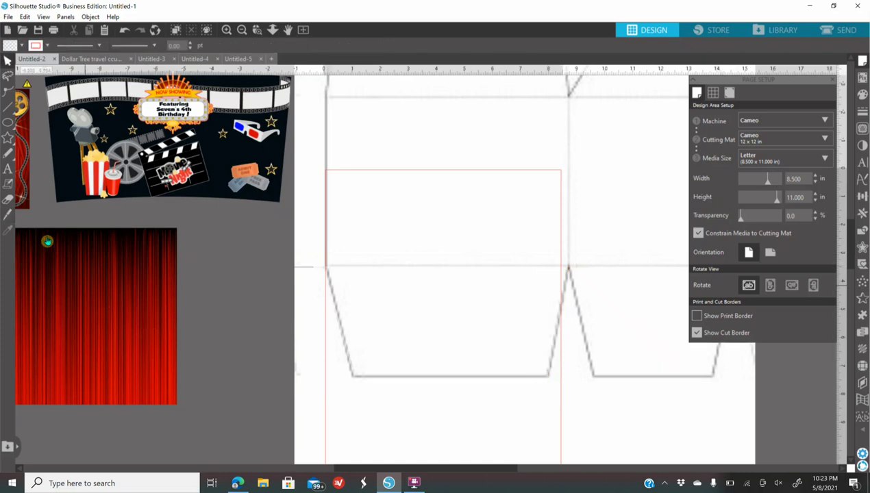
Cut along the bottom edge of the flap with the Knife tool and move the freed trapezoid onto the curtain image
click(11, 216)
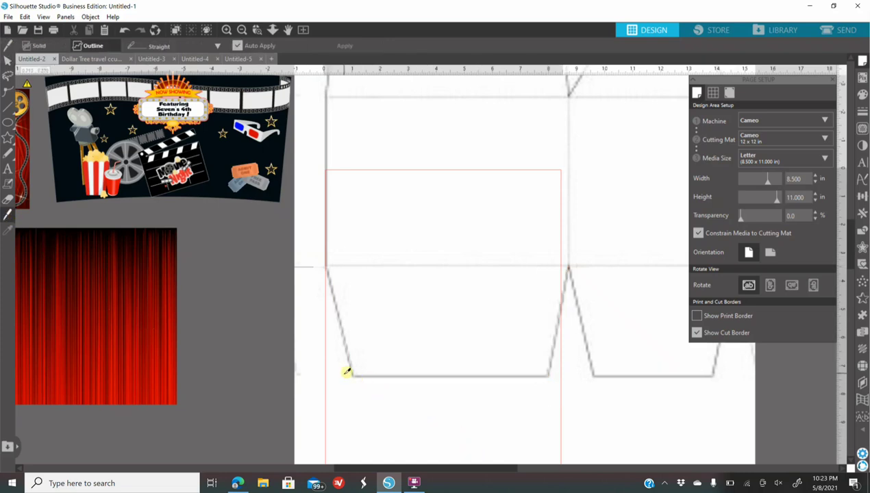
drag(347, 374, 566, 401)
key(Escape)
drag(489, 340, 161, 328)
Delete the remaining pieces of the box template and place the cut-out trapezoid above the cutting mat
drag(461, 194, 524, 304)
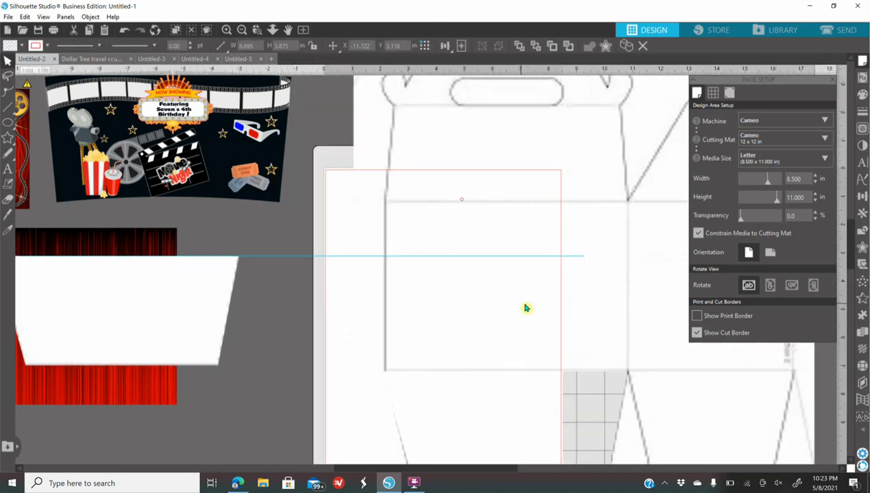
click(242, 32)
click(242, 31)
click(582, 271)
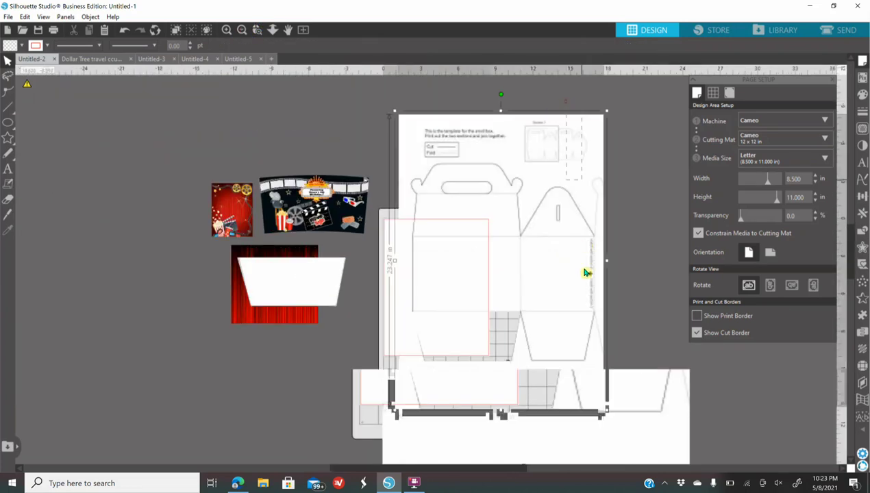
key(Delete)
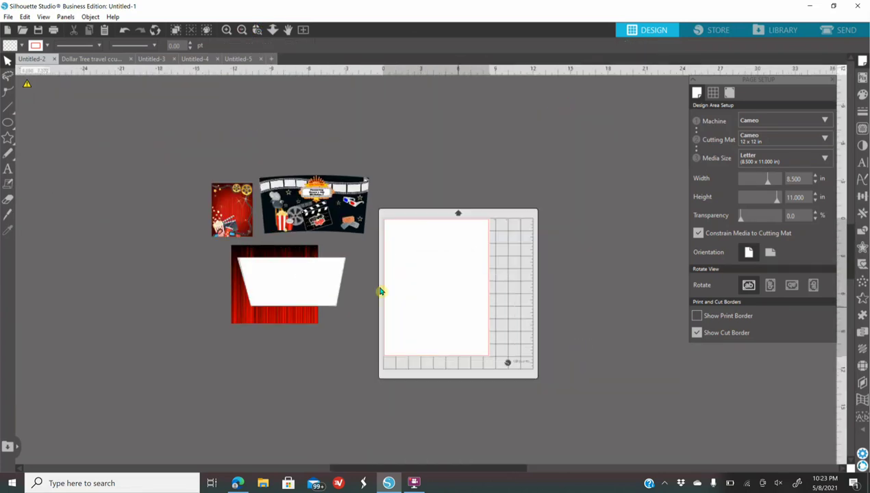
drag(296, 291, 438, 148)
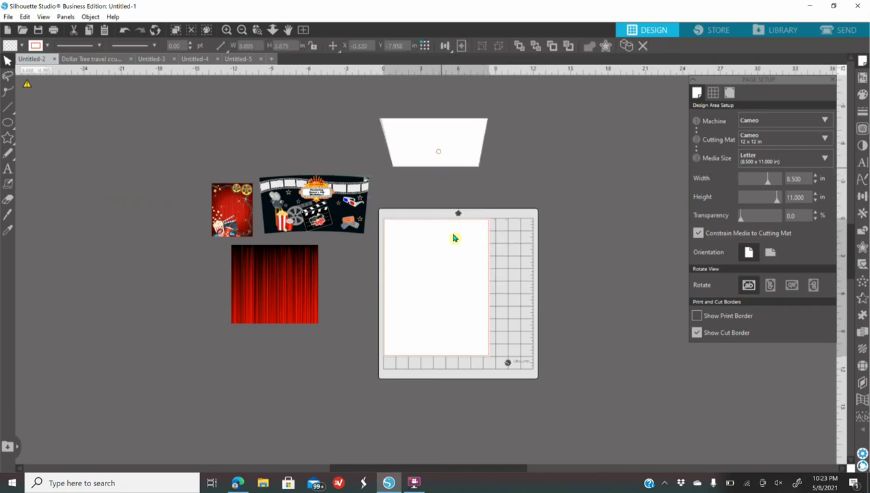
click(510, 249)
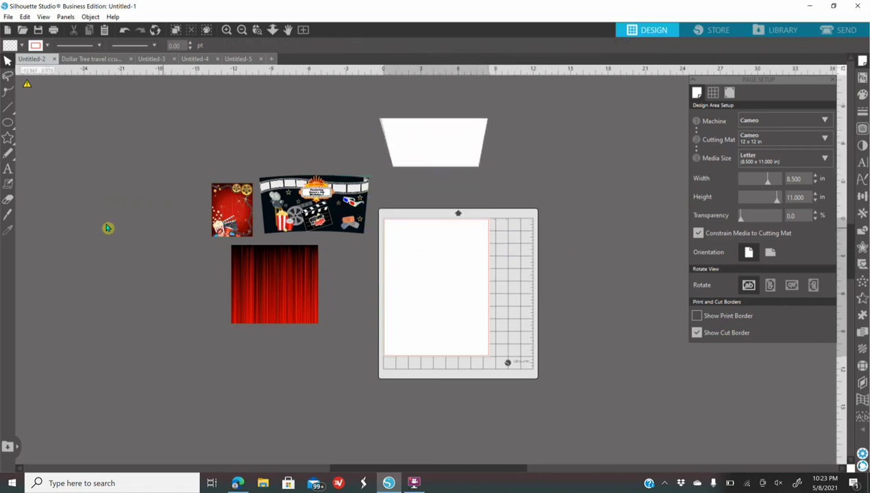
Try the Knife tool on the empty canvas beside the mat and open the Tools section of the preferences
click(5, 216)
drag(491, 180, 637, 216)
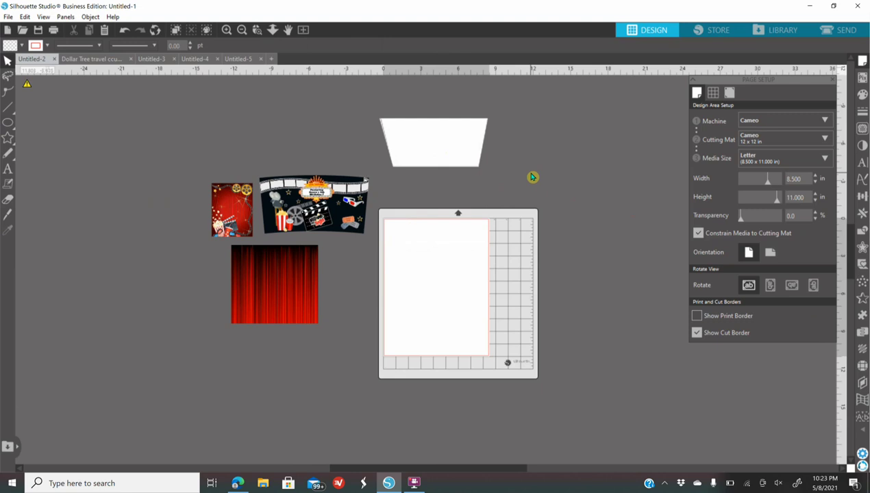
click(863, 454)
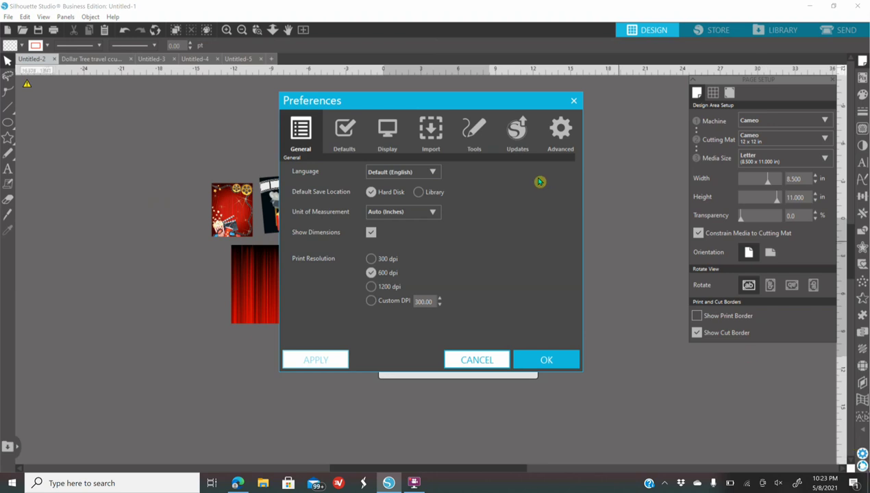
click(476, 134)
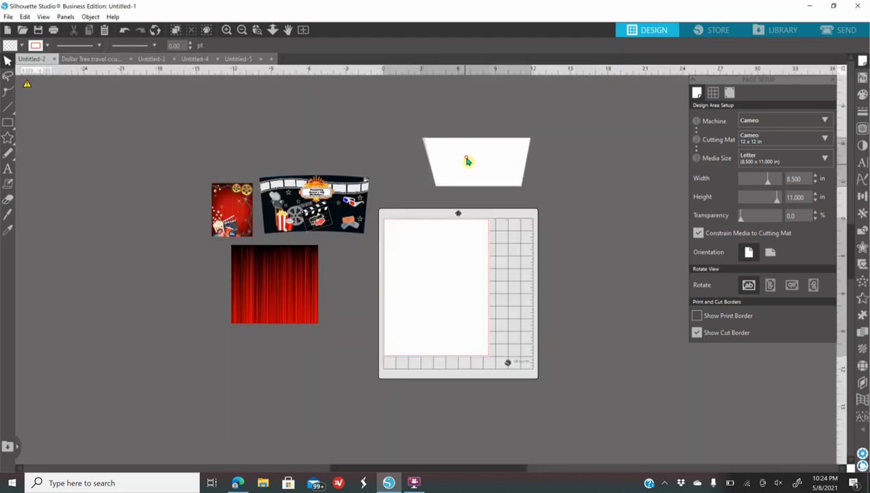
Move the trapezoid back between the artwork and the mat, and switch to the browser to review the black favor treat box listing
drag(415, 173, 204, 170)
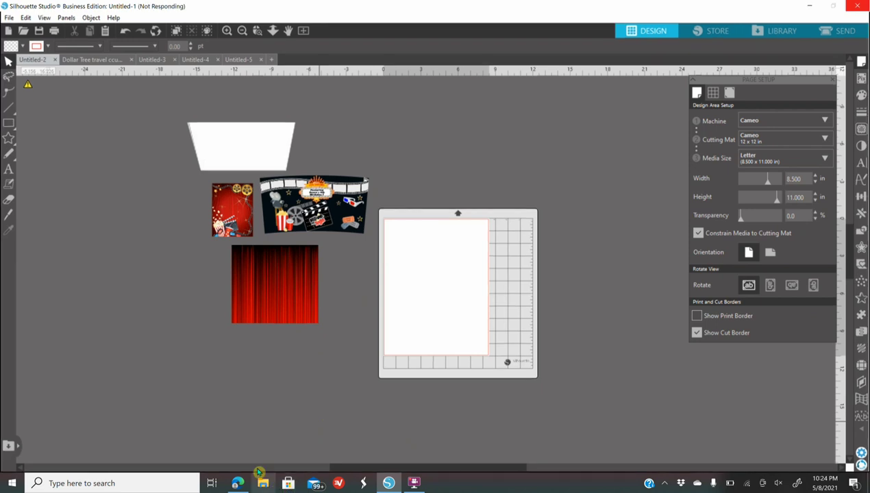
drag(237, 150, 405, 171)
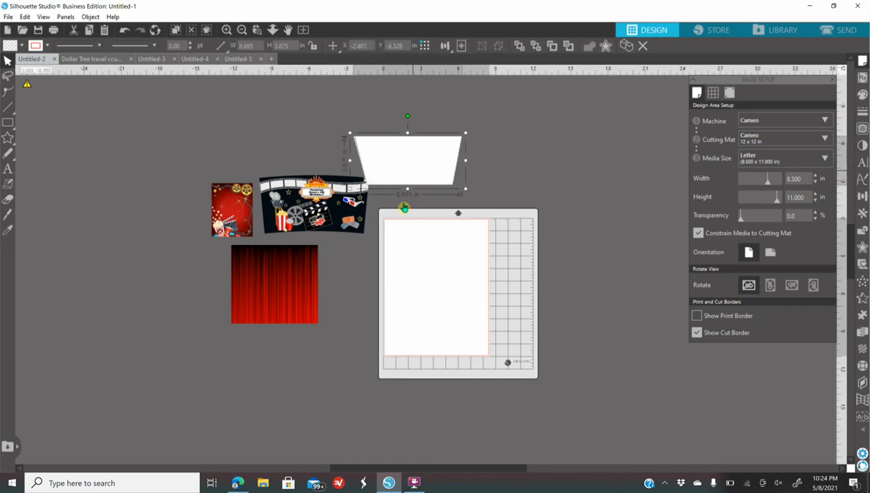
click(237, 482)
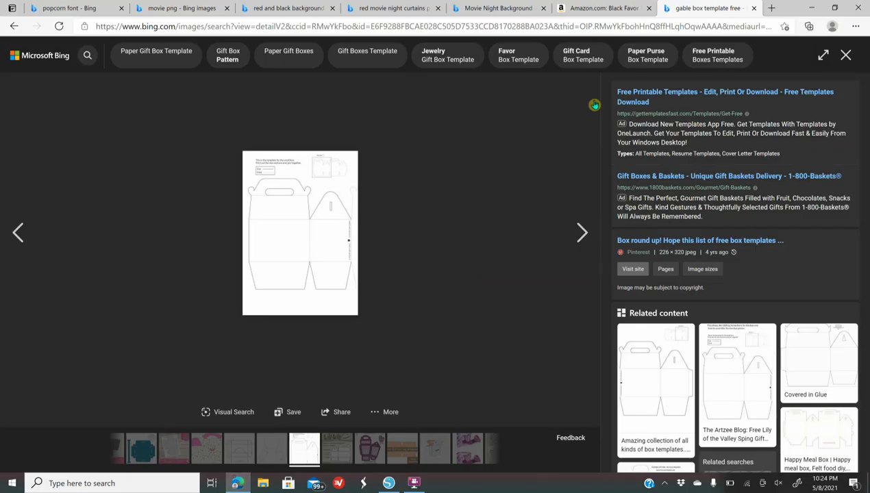
click(616, 7)
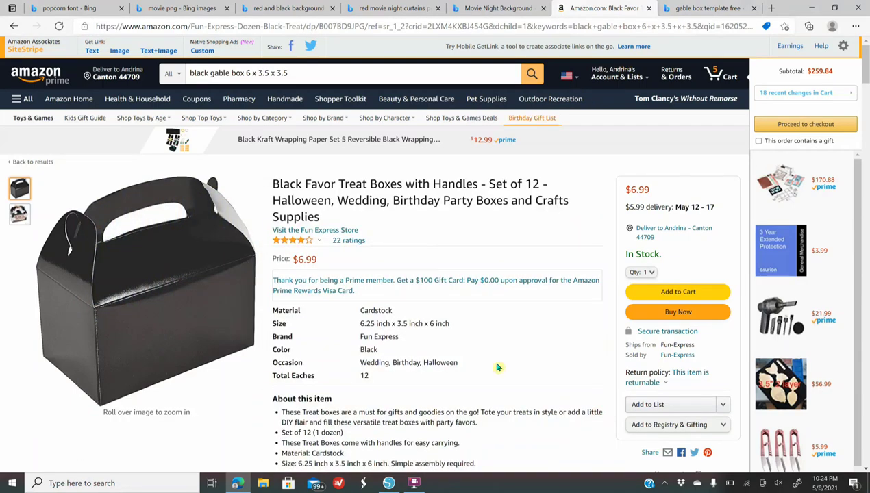
In Silhouette Studio, centre the trapezoid above the mat and rotate it 180 degrees, checking it against the treat box listing in the browser
click(389, 483)
drag(449, 155, 487, 161)
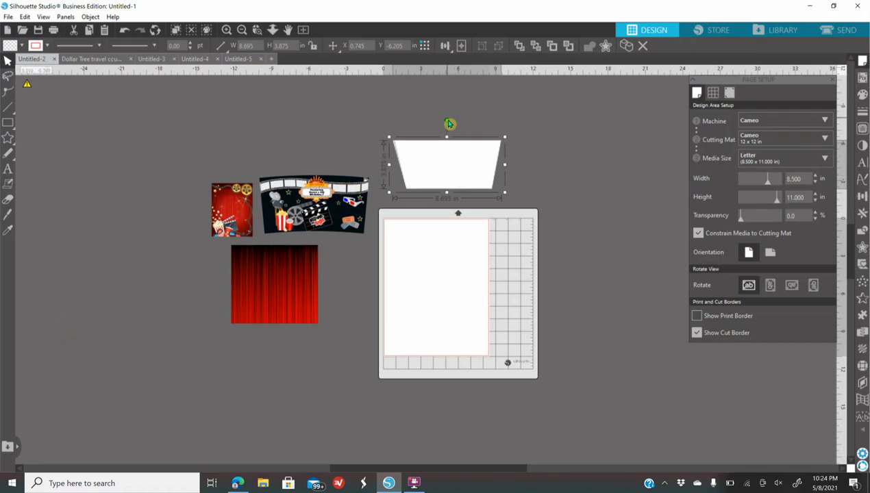
mouse_move(461, 113)
mouse_down()
mouse_move(602, 196)
mouse_move(524, 311)
mouse_move(446, 314)
mouse_move(473, 296)
mouse_up()
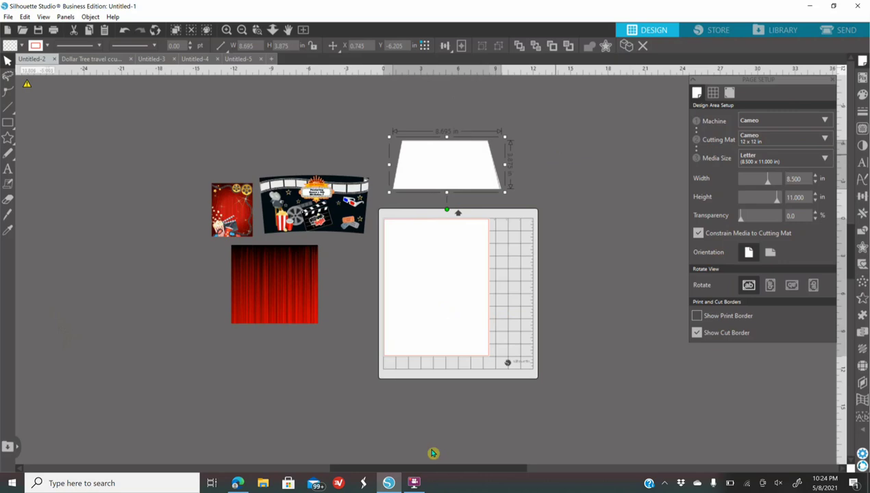
click(237, 483)
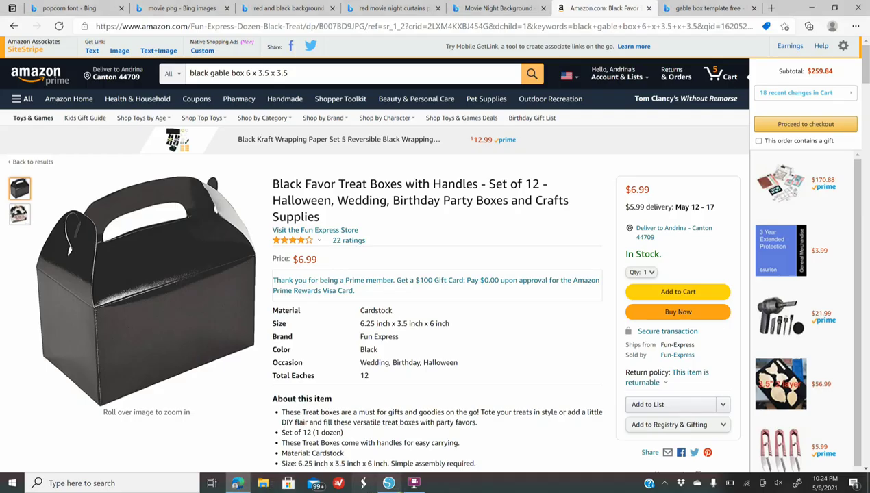
click(388, 483)
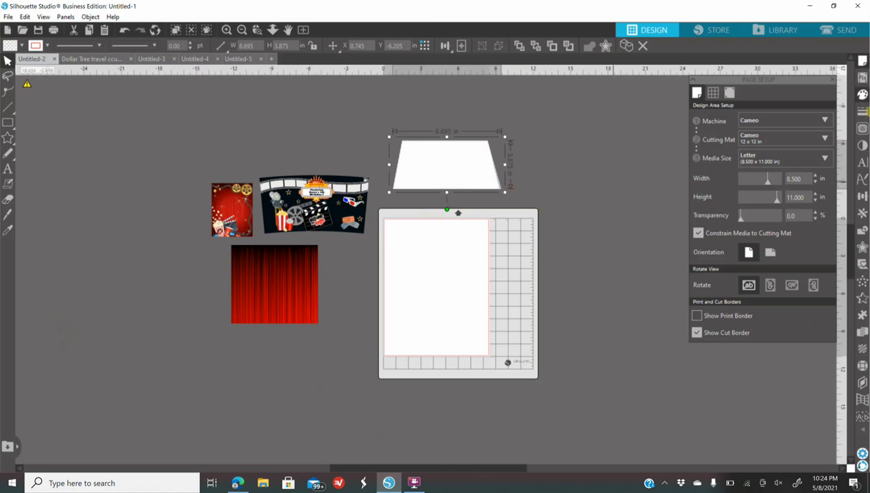
Fill the white trapezoid above the cutting mat with the recently used near-black colour
click(862, 94)
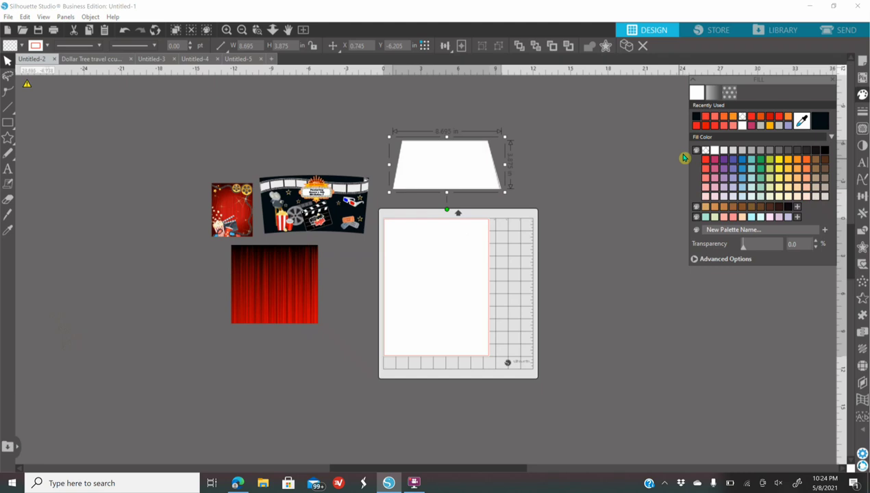
click(697, 118)
click(715, 116)
click(770, 168)
click(733, 125)
click(783, 124)
click(818, 120)
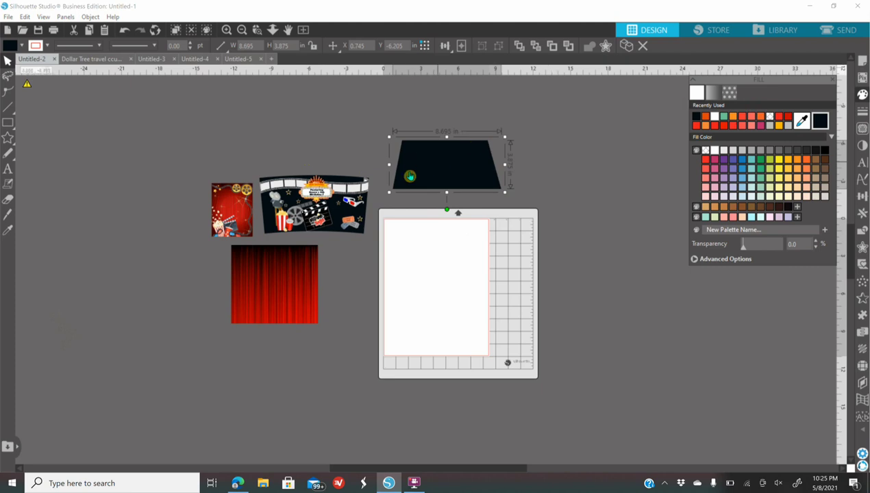
Resize the trapezoid to 6.13 in wide and 2.05 in high and move it below the red curtain image
click(259, 48)
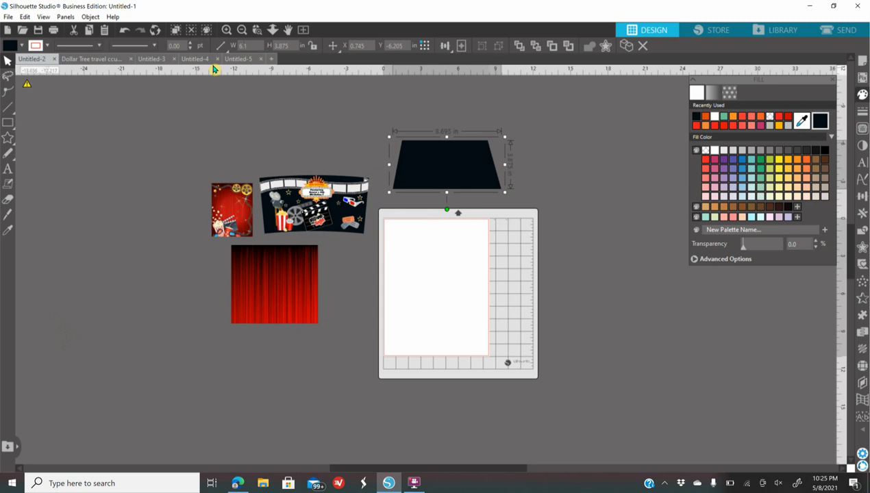
text(6.13)
key(Return)
click(293, 46)
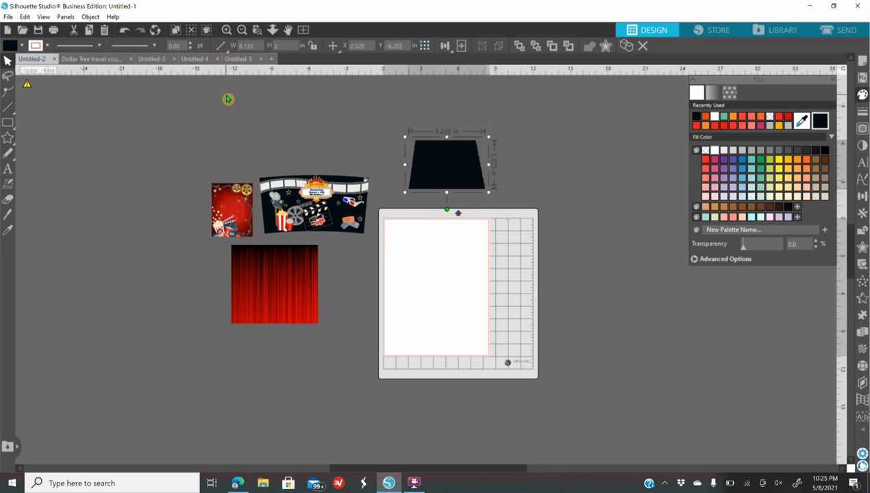
text(2.050)
key(Return)
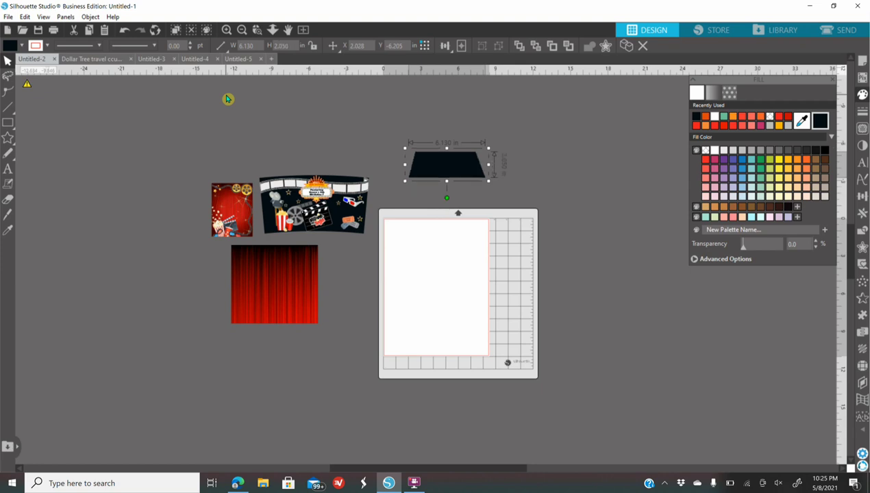
drag(462, 169, 267, 191)
drag(272, 363, 271, 394)
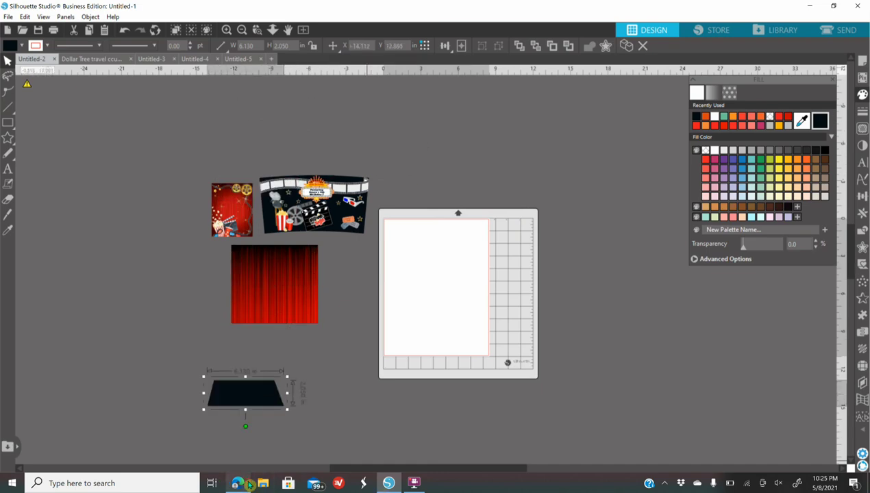
Switch to the browser and examine the end panel of the black treat box in its enlarged photo, and return to Silhouette Studio
click(237, 483)
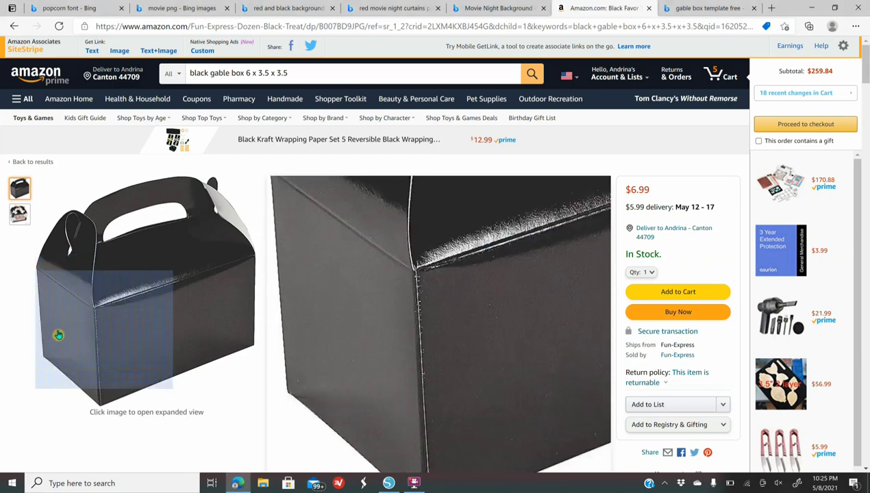
click(58, 336)
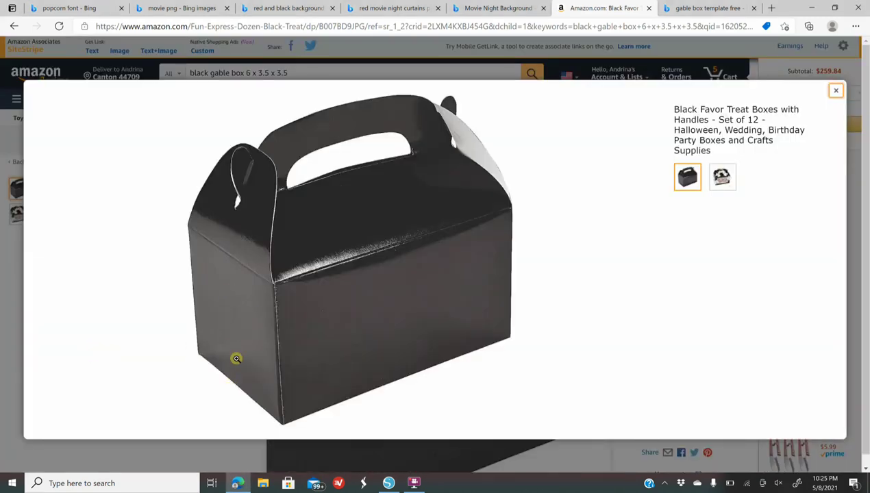
click(388, 483)
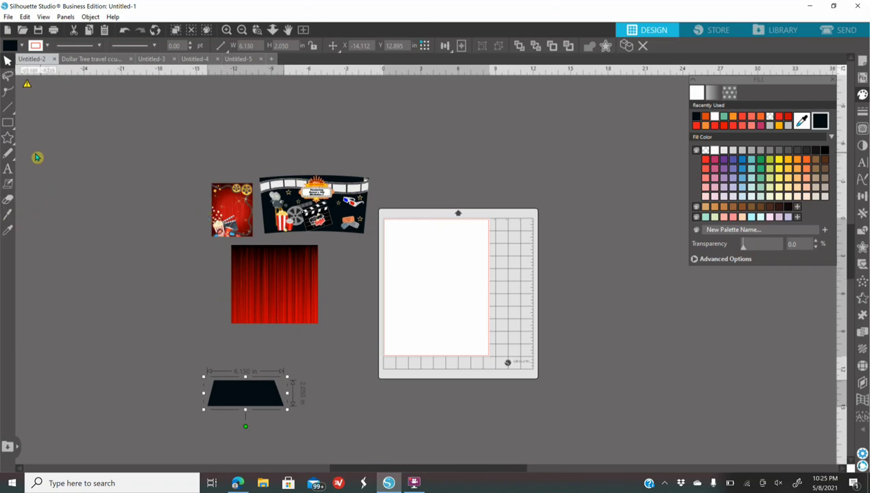
Resize the red movie-night poster image to 3.5 in wide and 3.25 in high and place it below the curtain image
drag(236, 218, 471, 180)
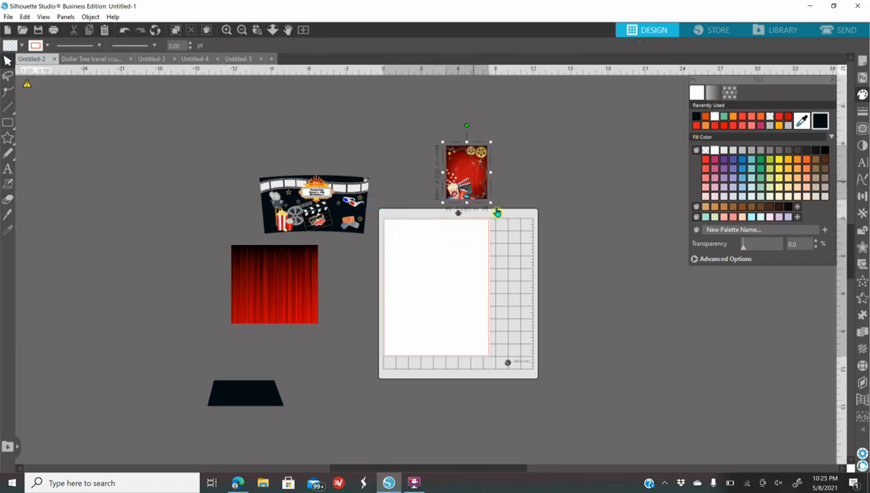
drag(515, 233, 503, 216)
click(260, 44)
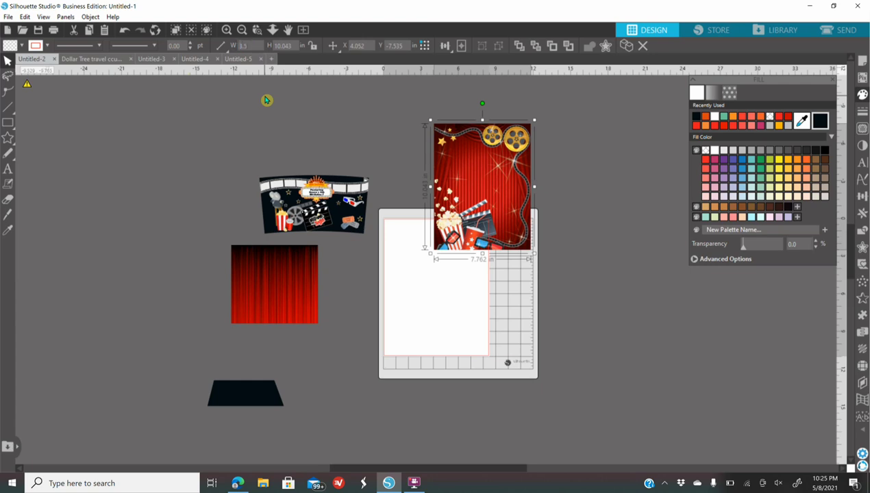
text(3.5)
key(Return)
click(284, 46)
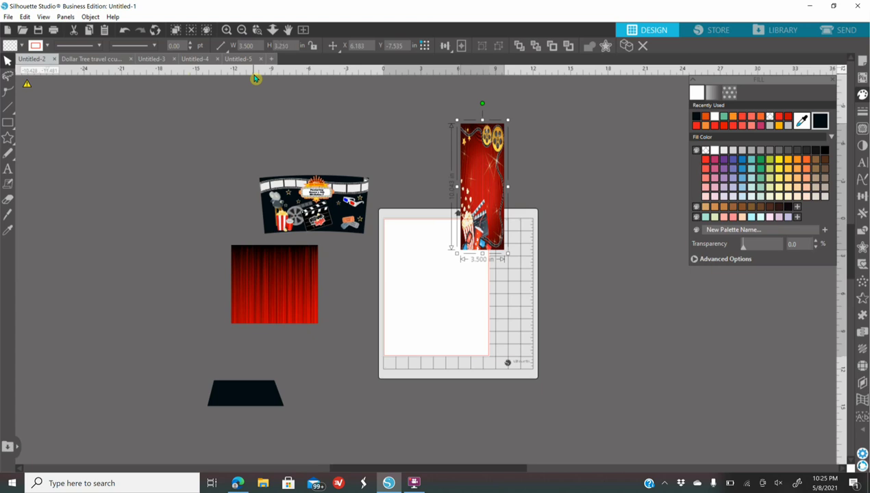
key(Return)
drag(487, 200, 440, 175)
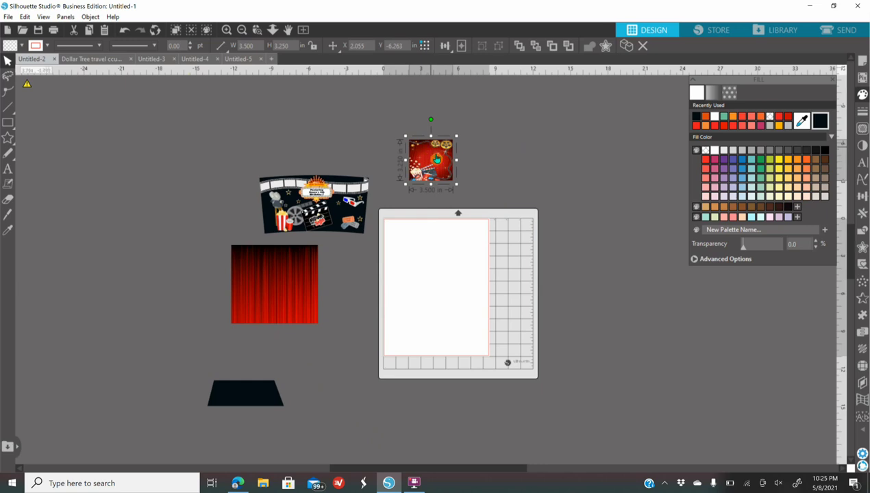
drag(447, 155, 321, 349)
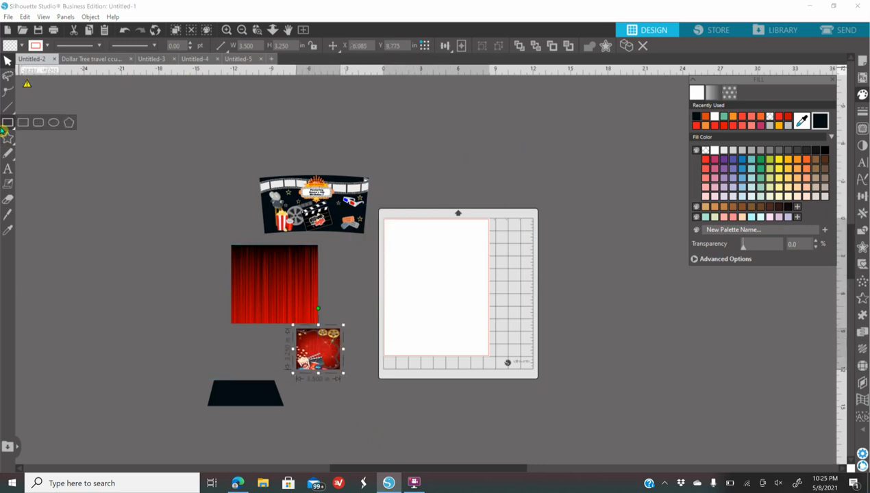
click(22, 122)
drag(444, 135, 560, 257)
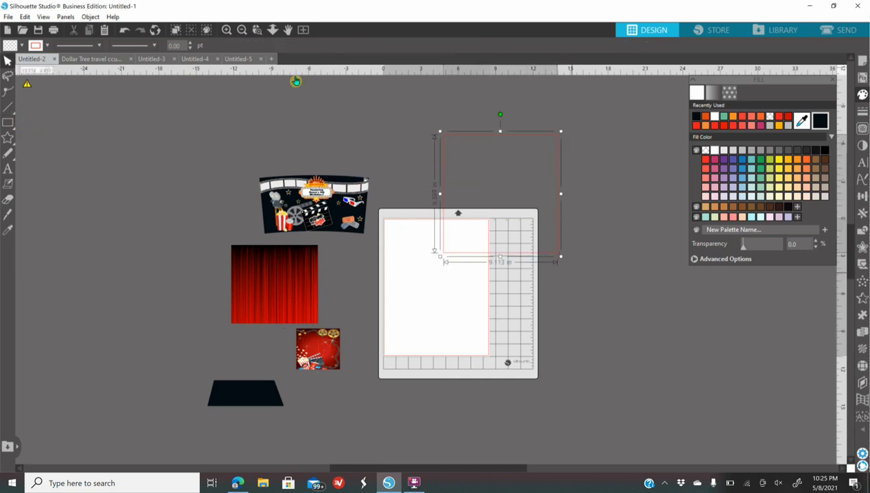
key(Delete)
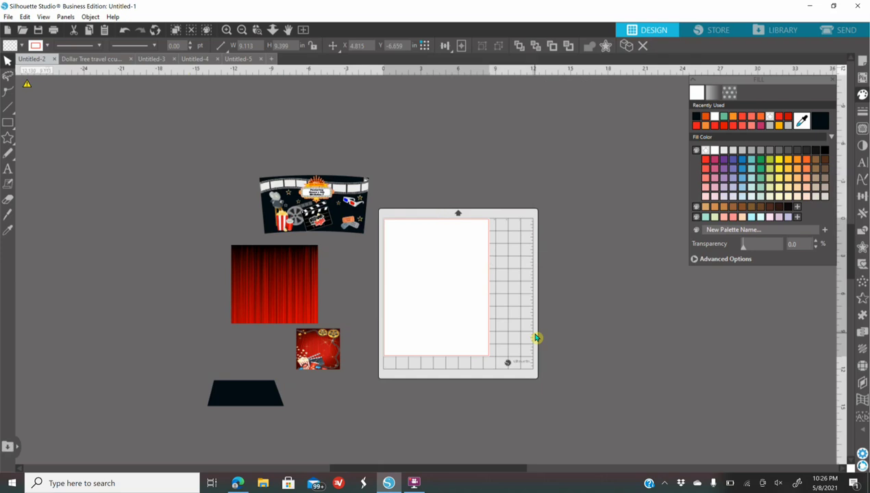
Draw a rectangle above the mat, sized 6.125 in wide and 3.25 in high, and fill it with the near-black colour
mouse_move(16, 126)
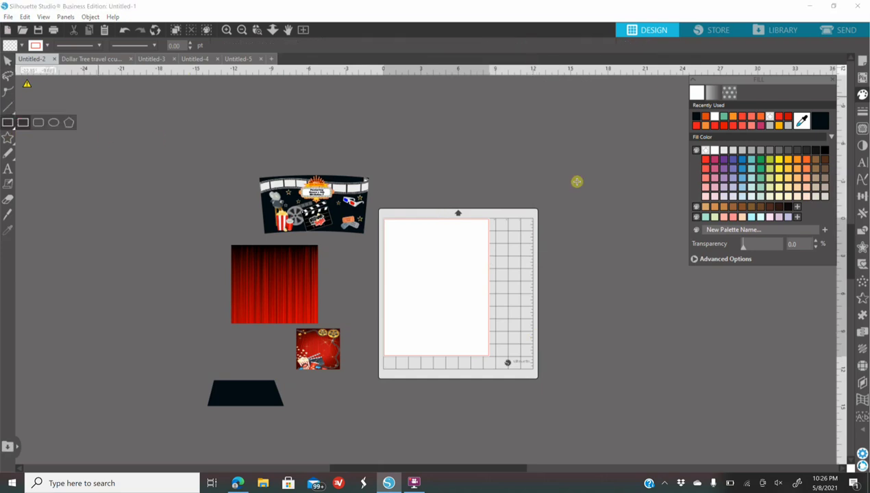
drag(414, 110, 616, 197)
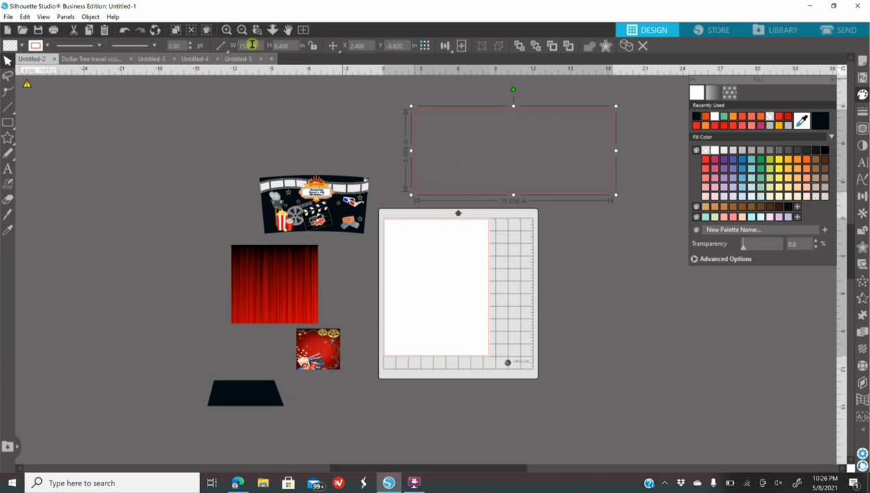
click(251, 48)
text(6.125)
key(Tab)
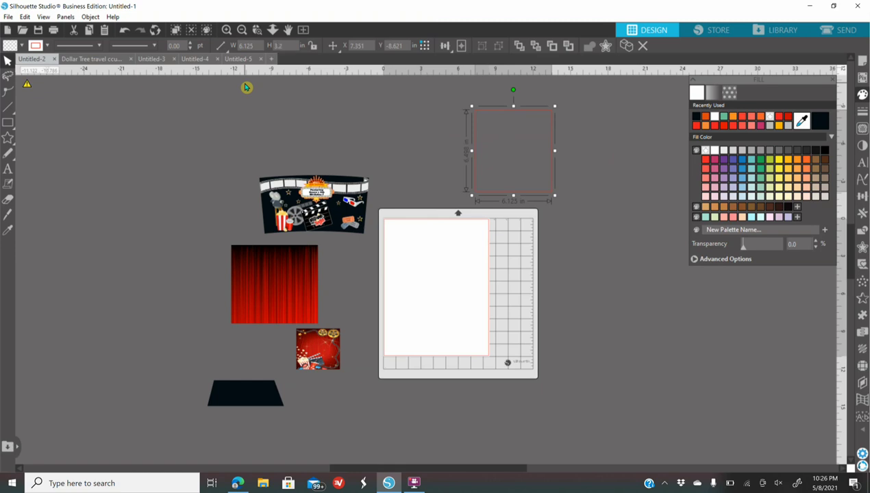
text(3.25)
key(Return)
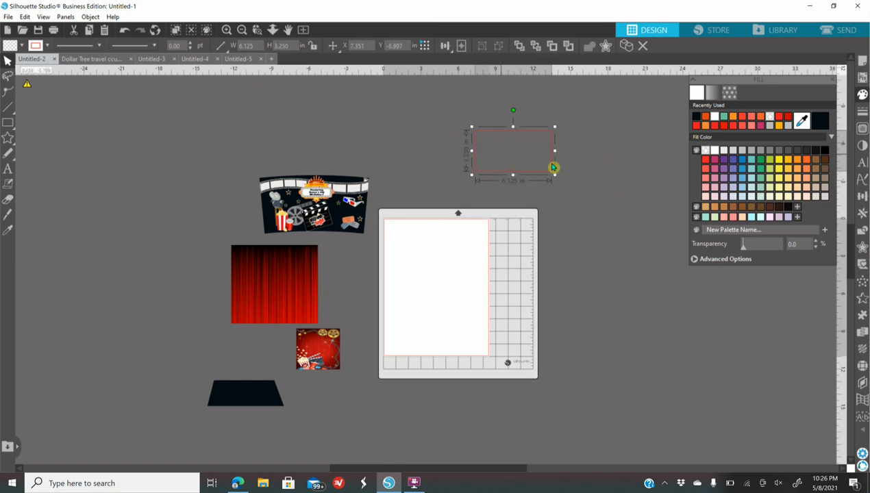
click(826, 124)
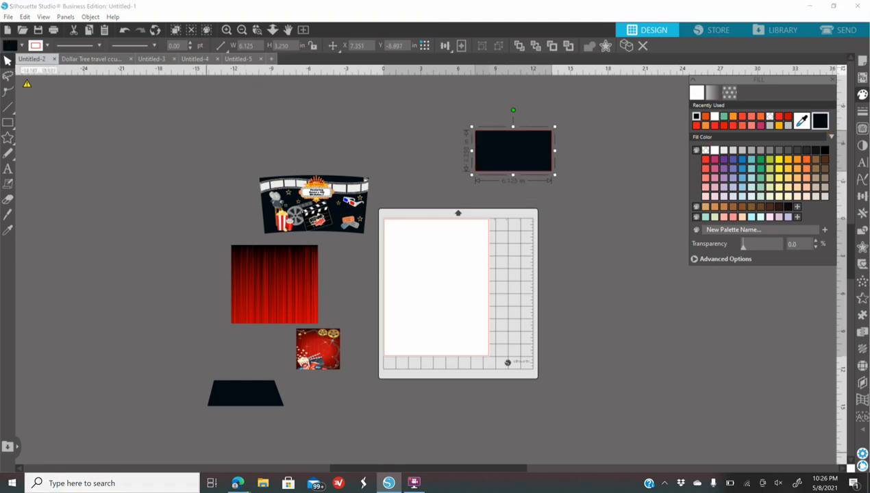
Check the treat box photo in the browser, and in Silhouette Studio swap the black rectangle into the curtain's place above the poster image
click(236, 484)
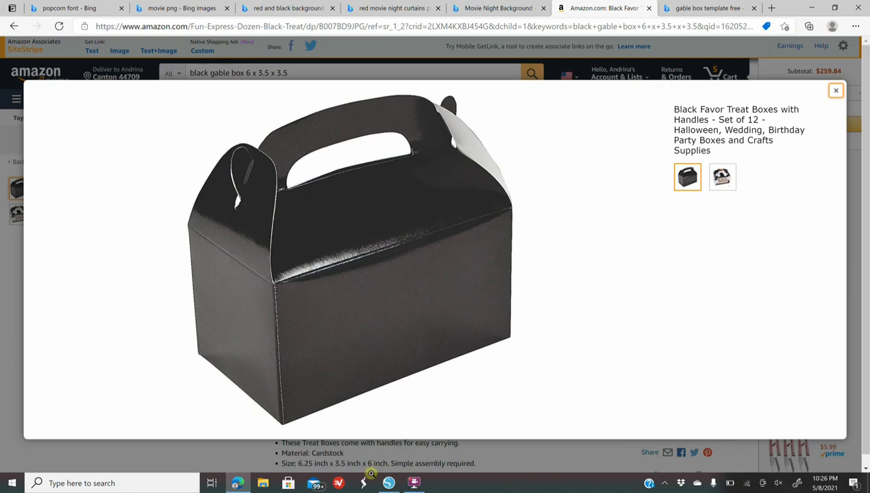
click(389, 483)
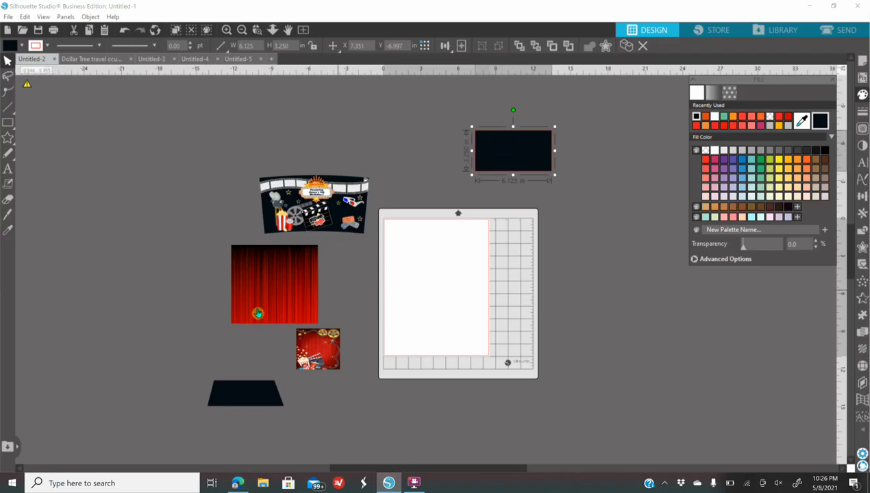
drag(252, 284, 217, 221)
drag(498, 160, 256, 293)
drag(318, 350, 320, 334)
Place the black trapezoid above the cutting mat and move the red curtain image to the same spot so they overlap
drag(246, 401, 467, 144)
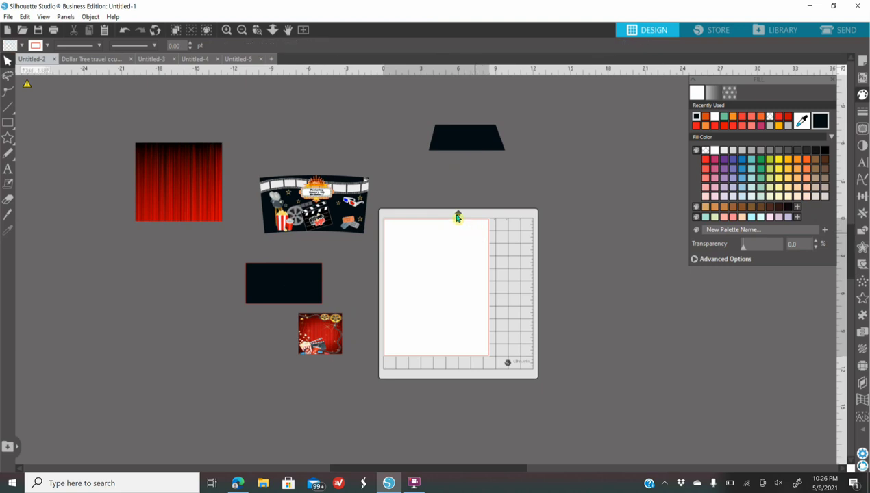
drag(183, 193, 501, 214)
drag(467, 164, 433, 104)
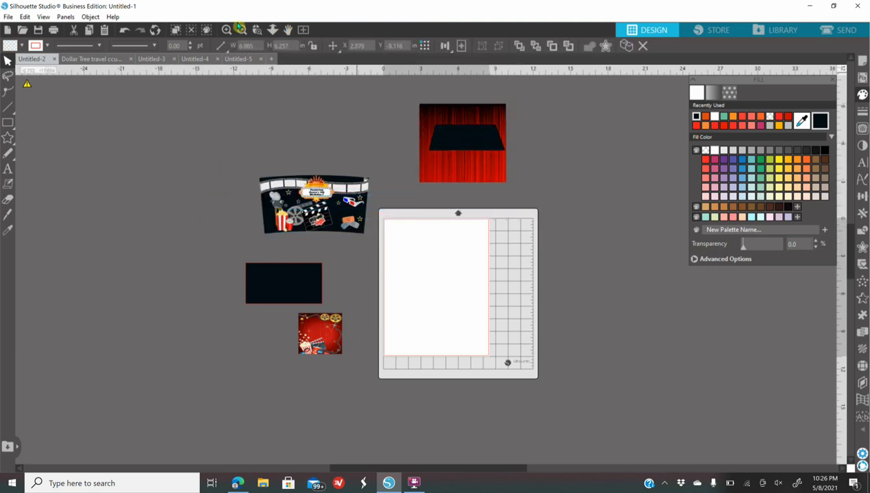
Send the red curtain image to the back and nudge it so it surrounds the black trapezoid
click(227, 30)
scroll(446, 272, up, 4)
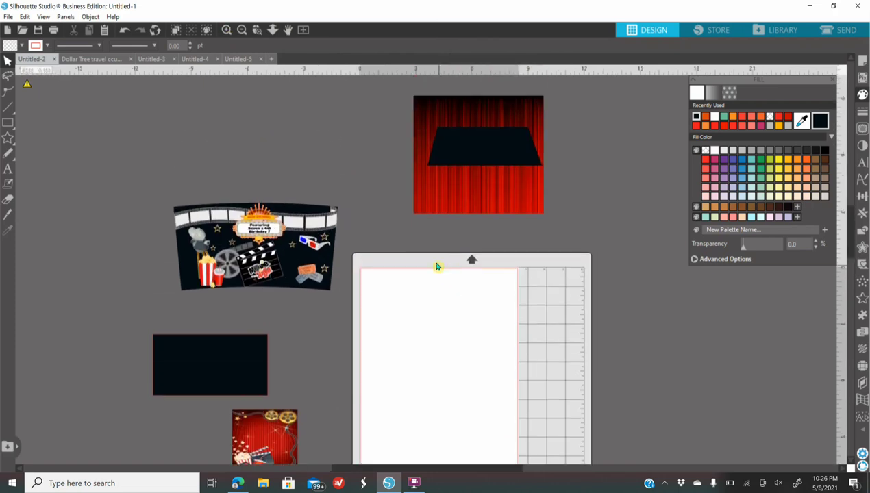
scroll(509, 268, up, 2)
click(226, 30)
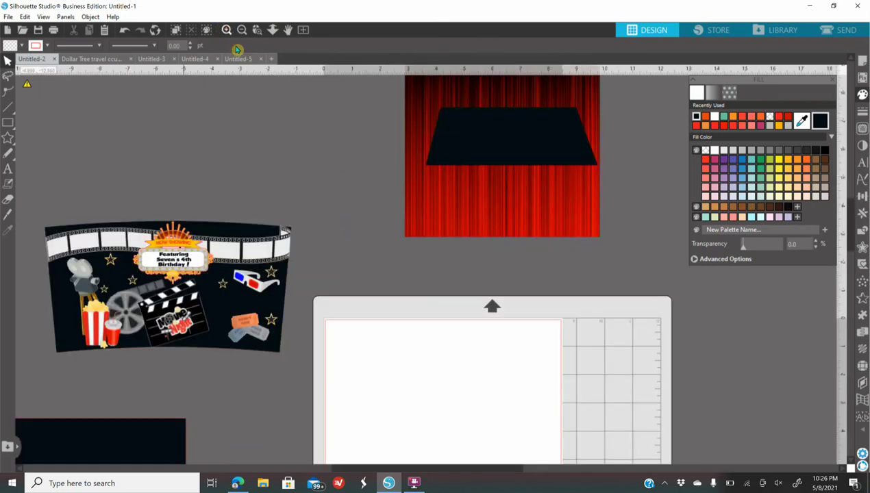
scroll(373, 283, up, 5)
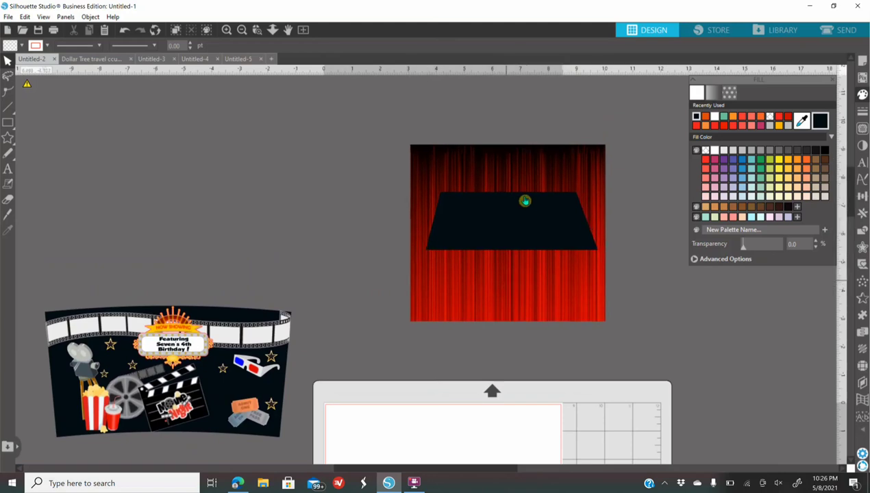
click(513, 180)
right_click(509, 175)
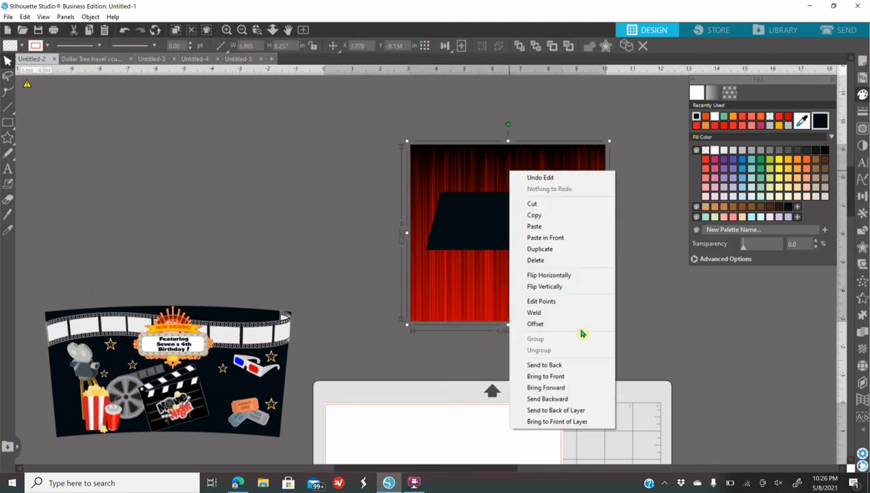
click(580, 363)
drag(556, 303, 503, 287)
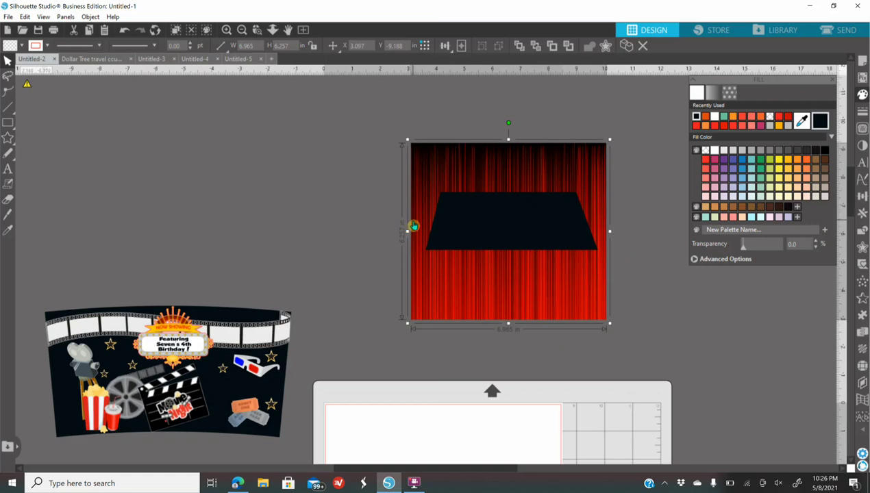
click(680, 347)
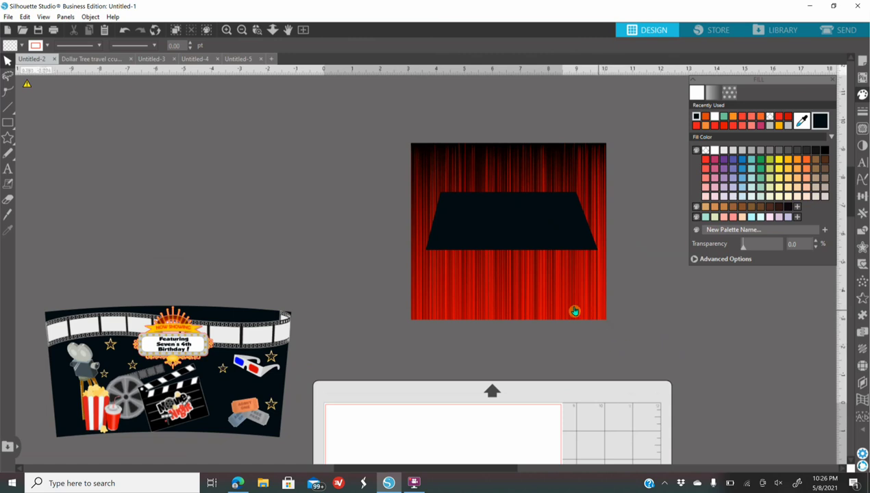
Reposition the black trapezoid higher over the red curtain, crop the curtain to its shape, and move the cropped panel closer to the poster
drag(514, 322, 541, 217)
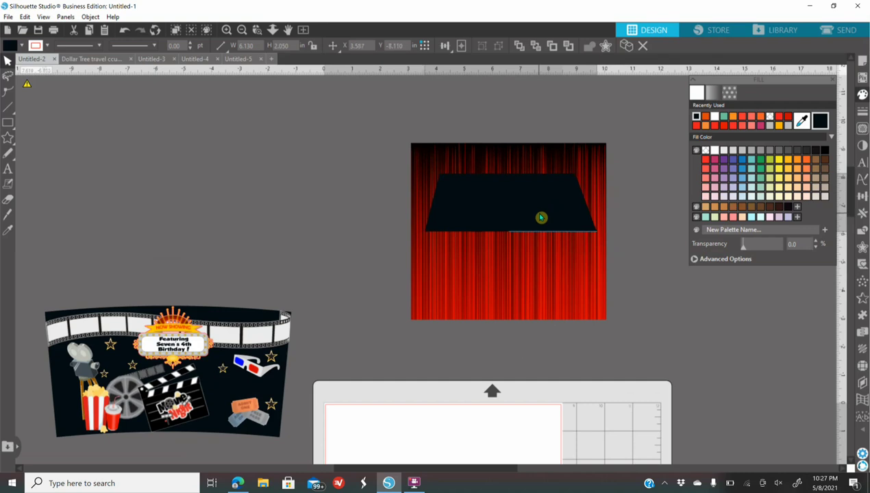
click(410, 213)
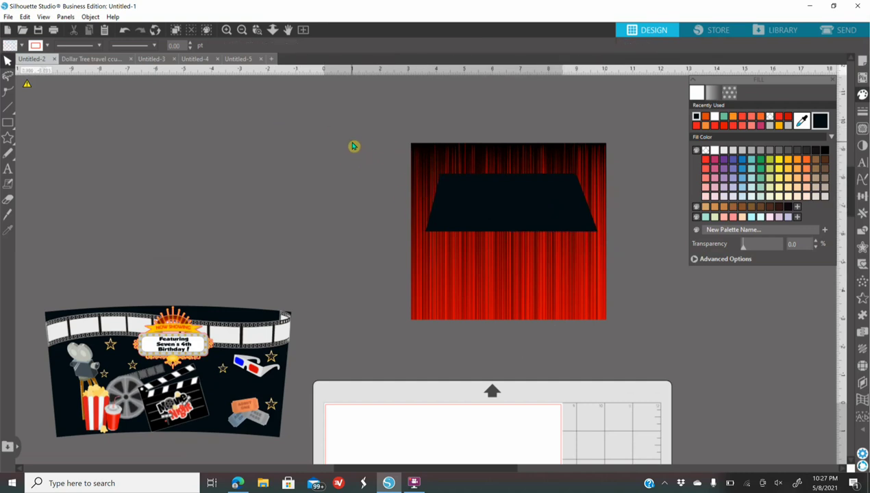
click(479, 215)
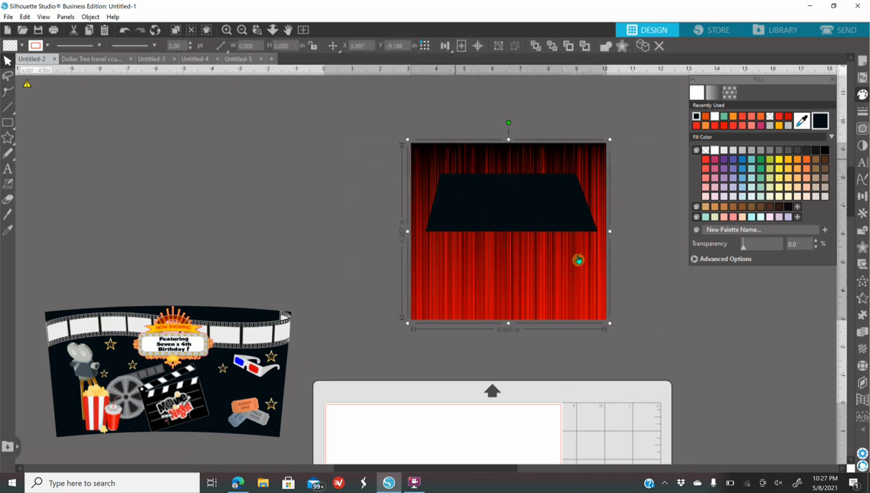
click(864, 231)
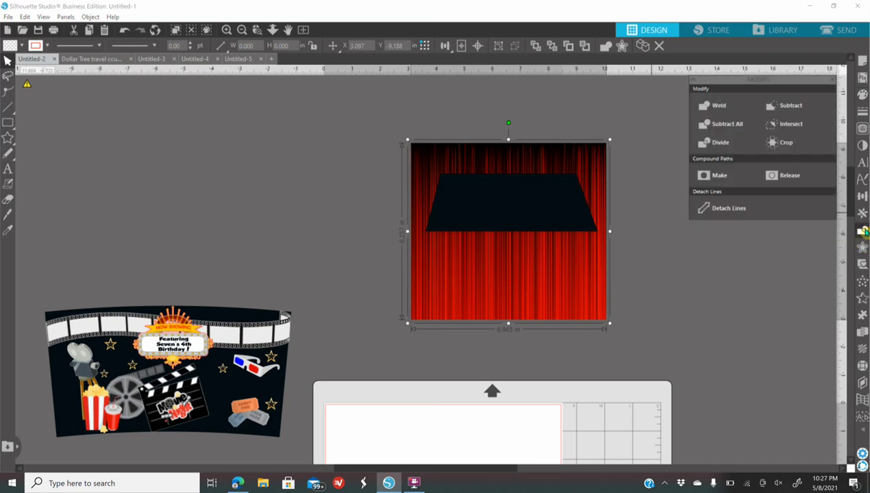
click(783, 145)
drag(523, 213, 464, 238)
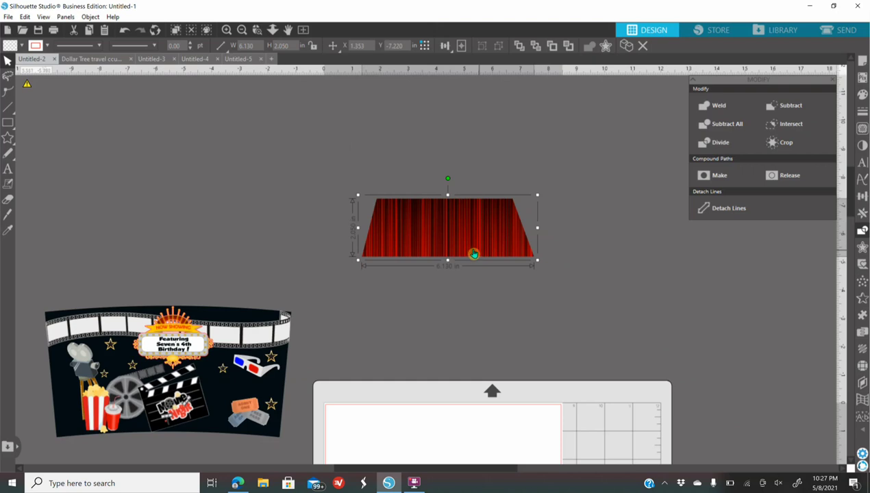
Ungroup the movie poster artwork and move its film strip onto the upper edge of the red curtain trapezoid
click(226, 347)
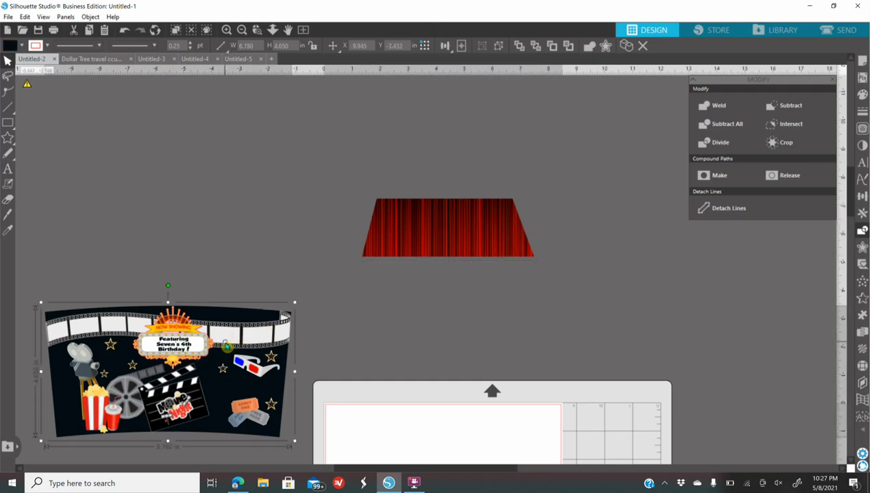
right_click(226, 344)
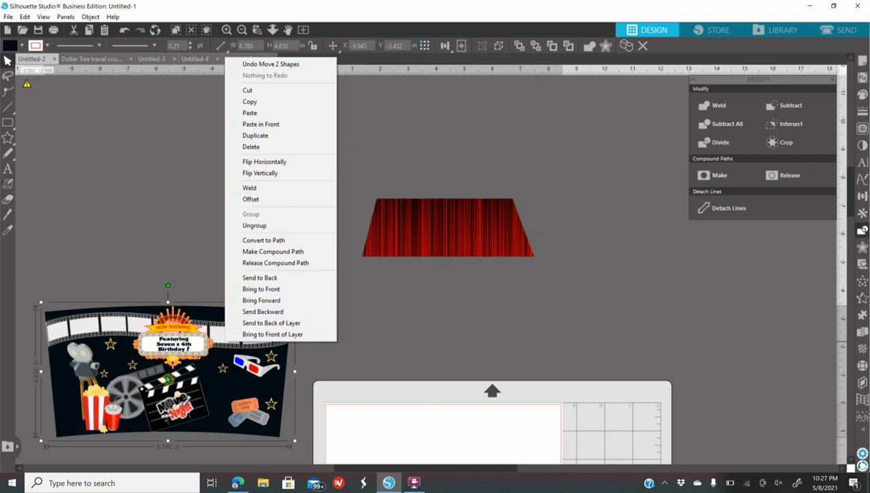
click(257, 225)
click(347, 356)
drag(256, 337, 521, 188)
mouse_move(440, 181)
mouse_down()
mouse_move(463, 194)
mouse_move(455, 260)
mouse_move(449, 188)
mouse_up()
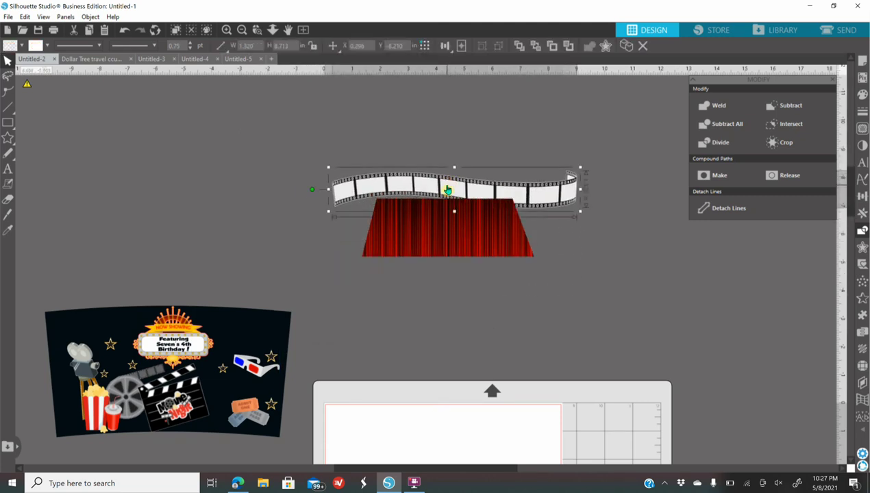
Bring the film strip to the front and place it across the middle of the red curtain trapezoid, overhanging both sides
right_click(447, 188)
click(498, 406)
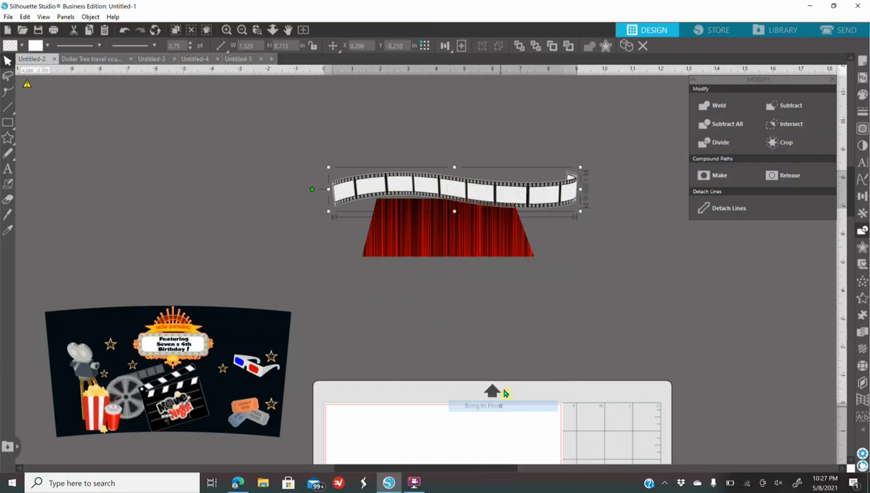
drag(546, 205, 555, 238)
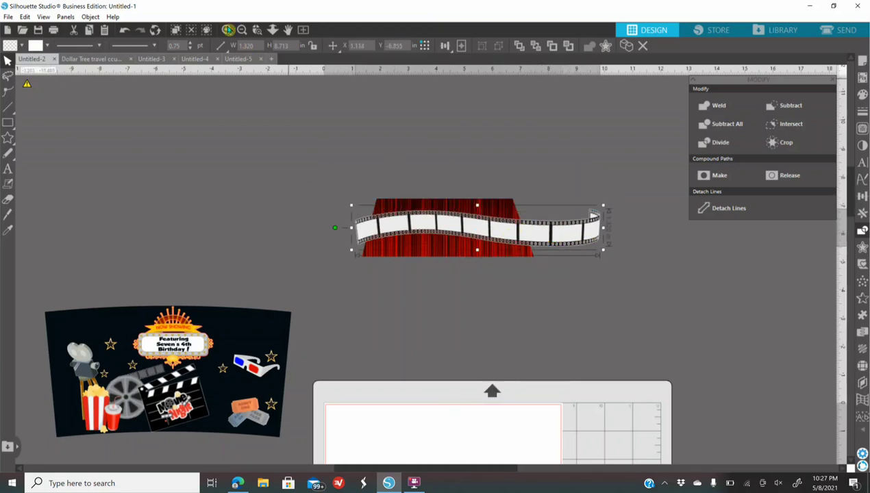
click(228, 30)
scroll(519, 247, up, 1)
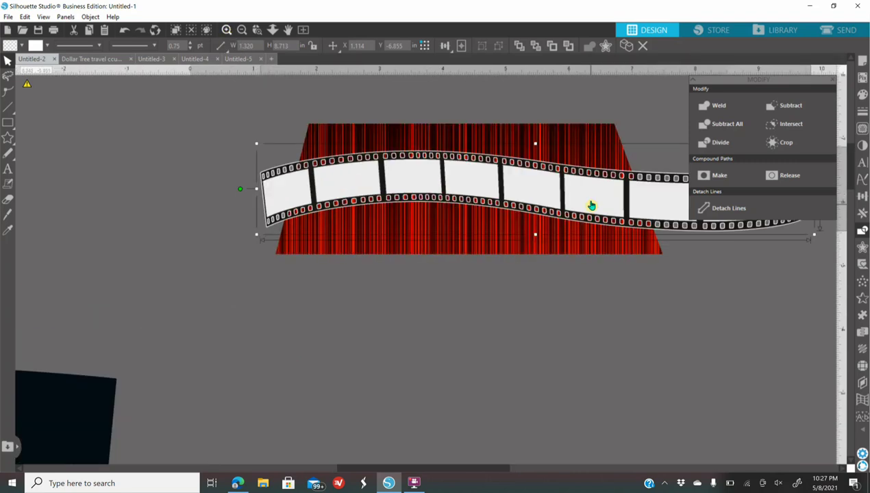
drag(555, 184, 505, 195)
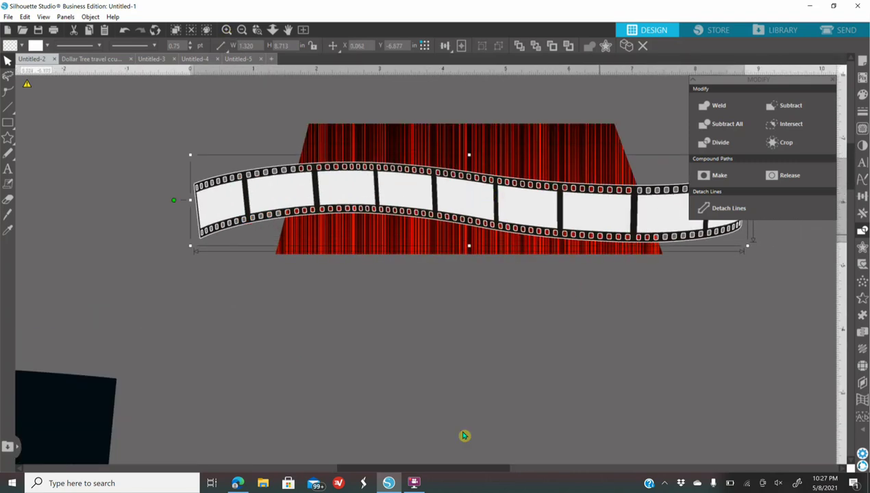
click(397, 463)
scroll(411, 465, down, 1)
drag(426, 469, 442, 468)
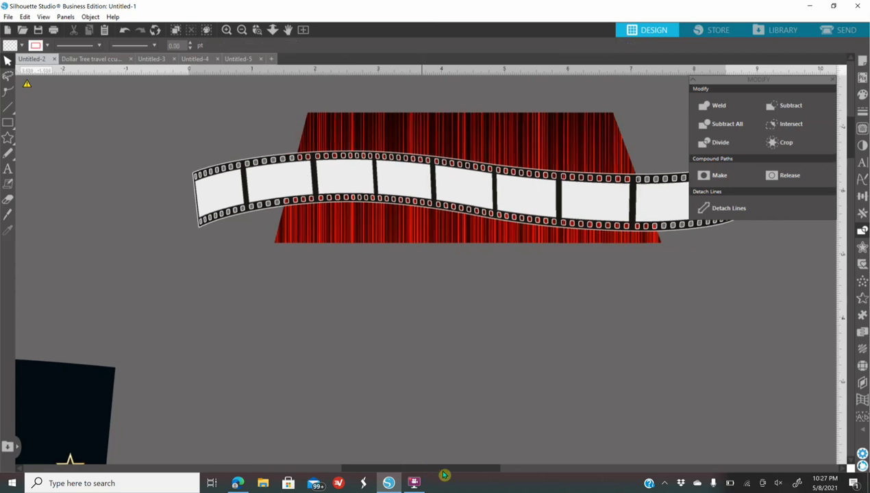
click(243, 30)
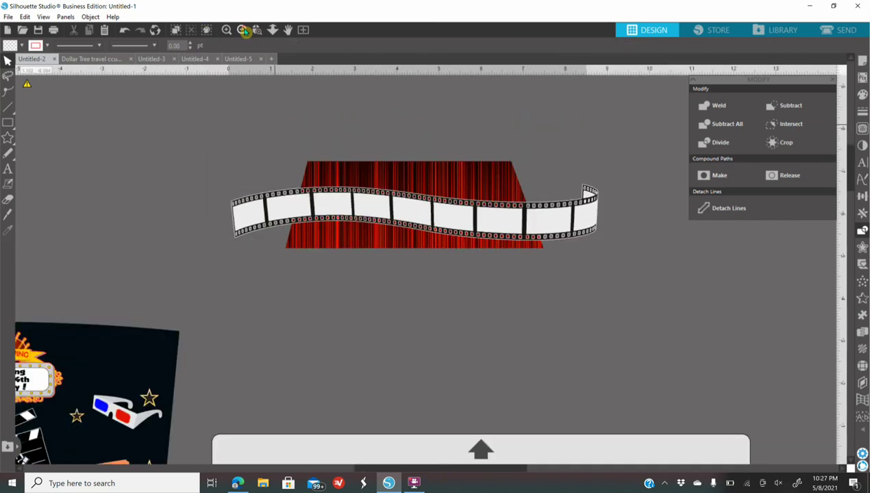
click(244, 30)
click(243, 30)
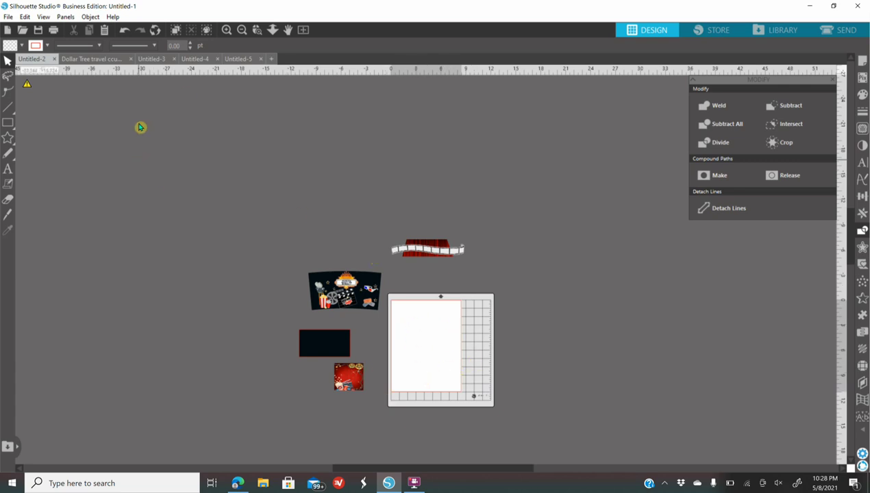
click(242, 31)
click(242, 32)
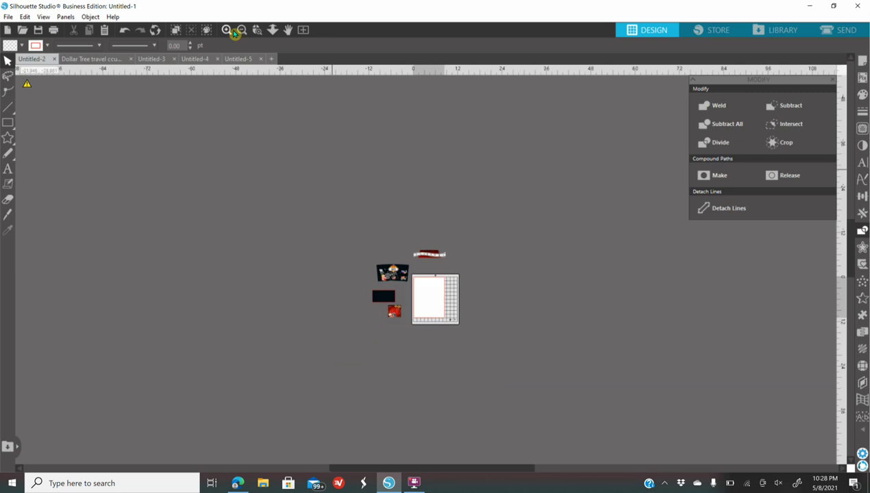
click(228, 30)
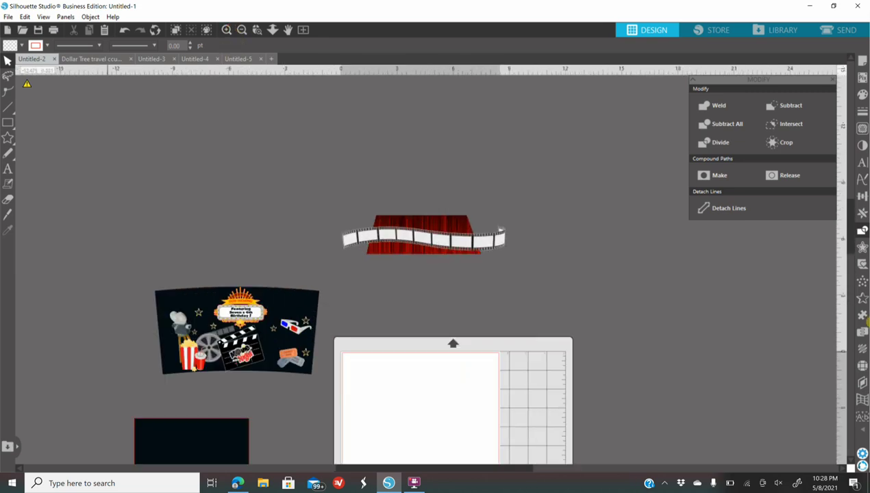
click(227, 30)
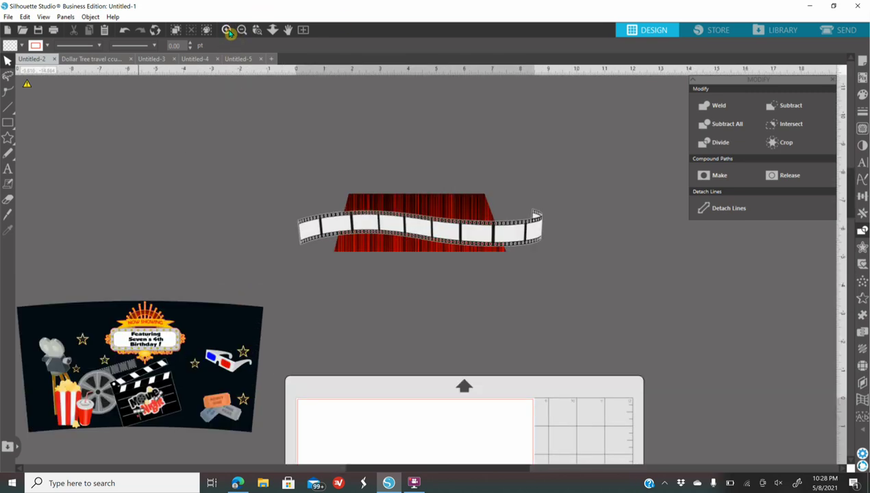
Align the film strip and the red curtain trapezoid on their common center
drag(252, 139, 575, 282)
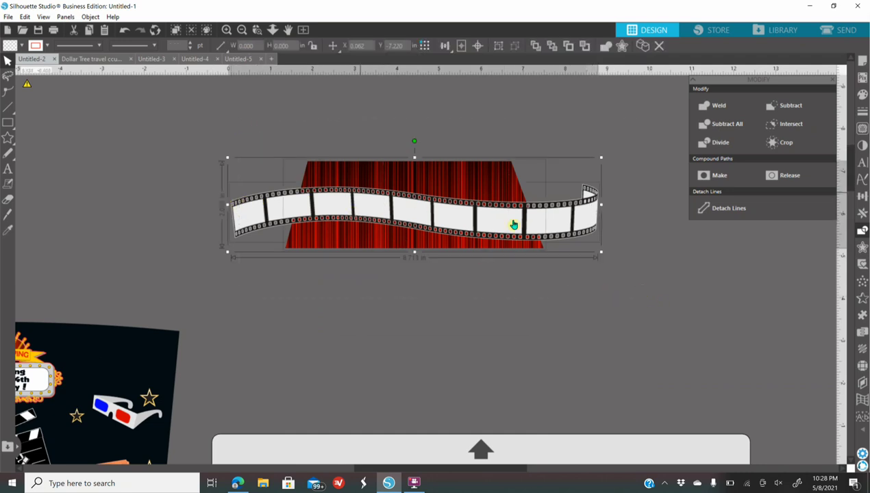
click(864, 198)
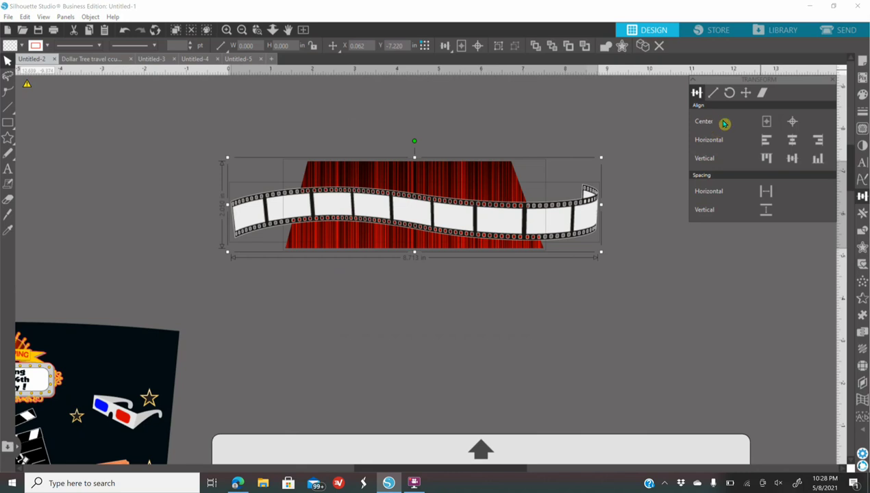
click(792, 124)
click(409, 331)
Shorten the film strip from both ends to about 5.66 in long so it spans the slanted sides of the curtain trapezoid
click(324, 202)
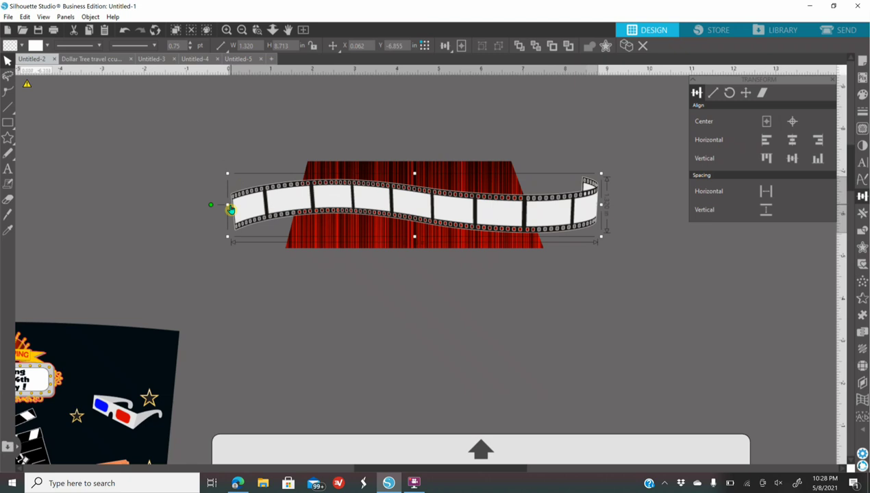
drag(228, 204, 297, 216)
drag(602, 205, 531, 225)
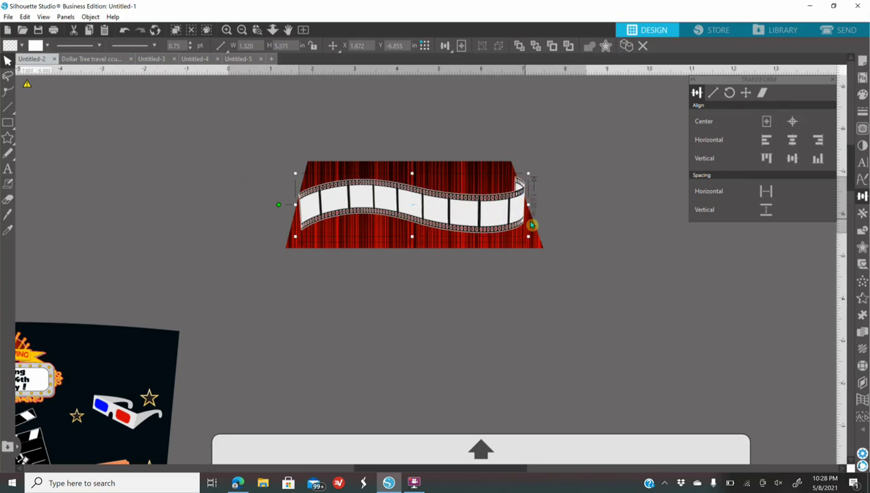
drag(294, 206, 288, 213)
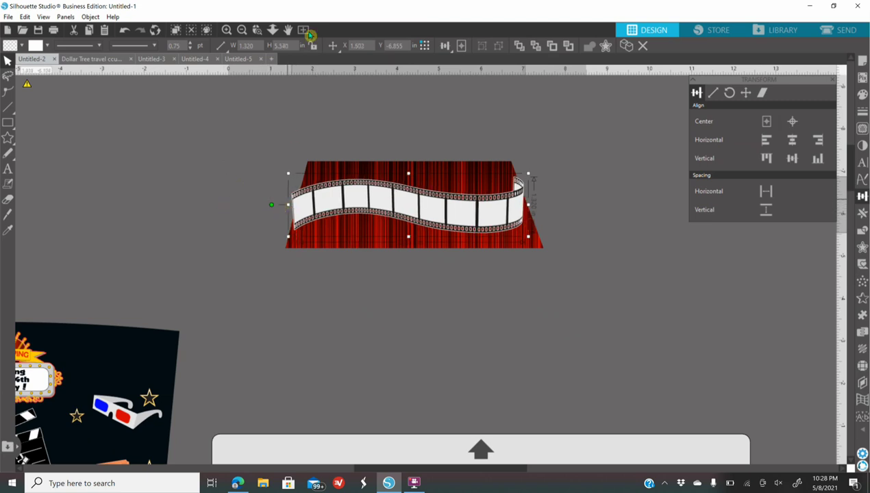
click(226, 30)
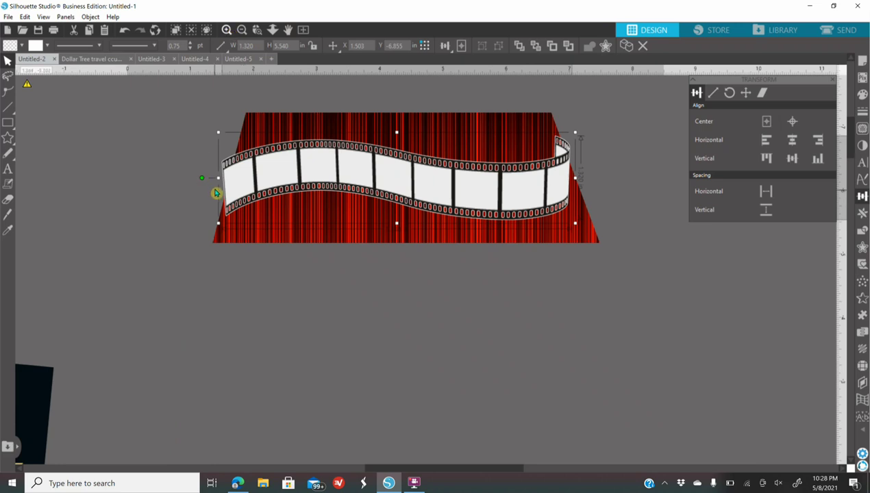
mouse_move(226, 180)
mouse_down()
mouse_move(262, 184)
mouse_move(231, 183)
mouse_up()
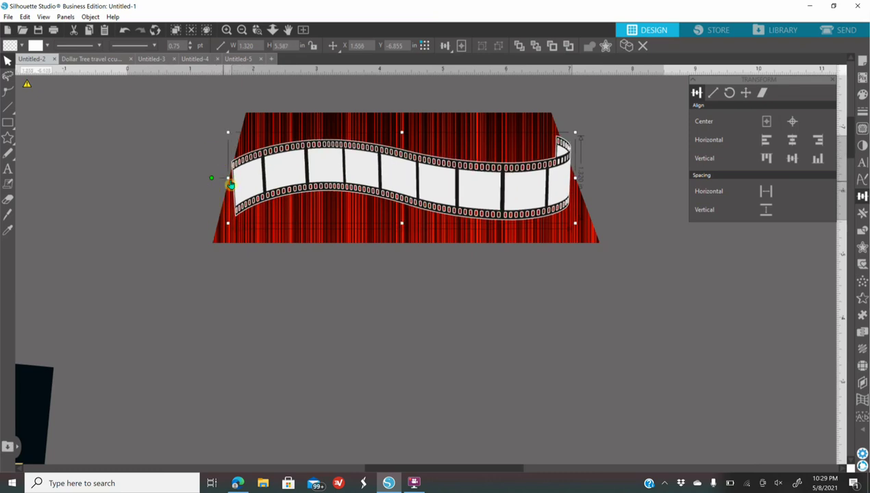
drag(230, 178, 213, 183)
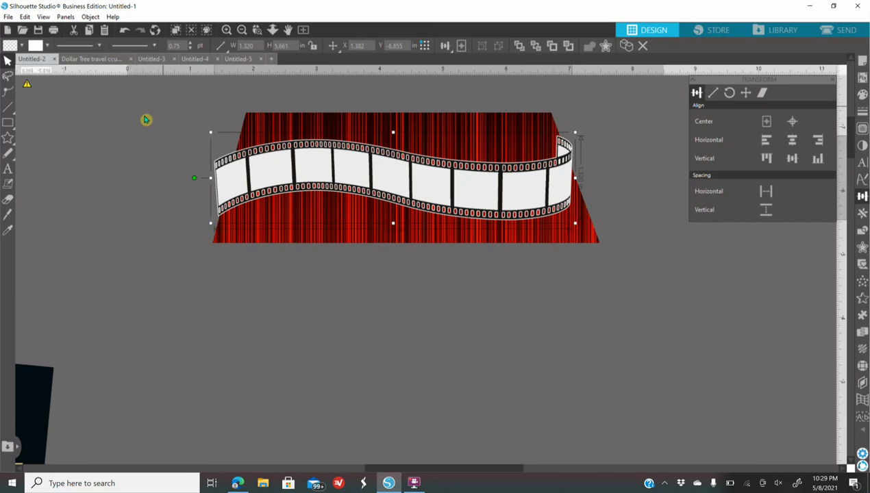
Divide the film strip against the curtain trapezoid and delete the pieces that overhang its two slanted sides
click(234, 151)
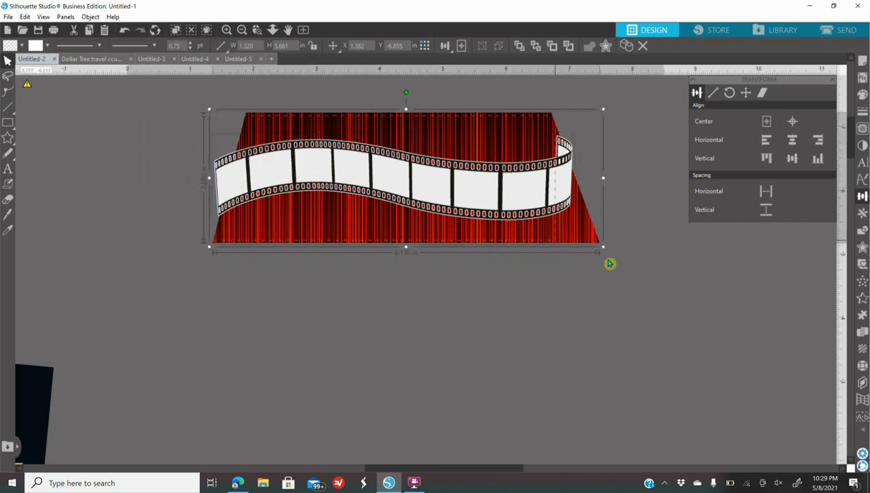
click(863, 231)
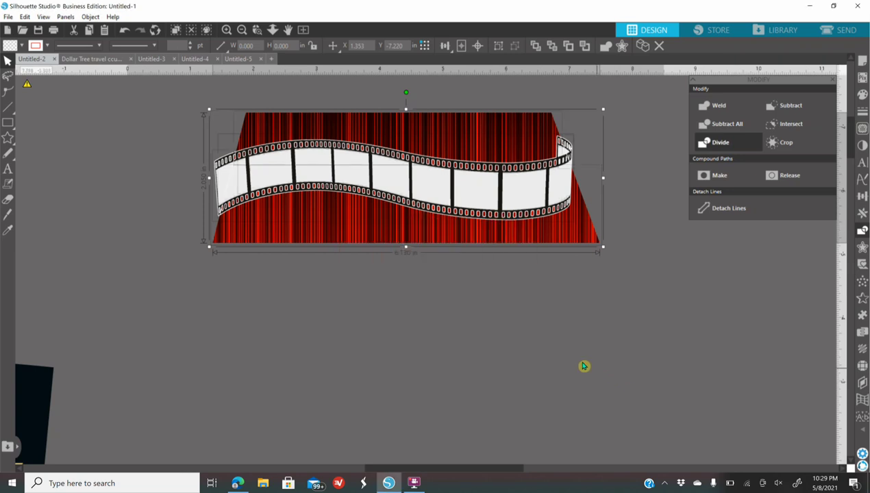
click(605, 335)
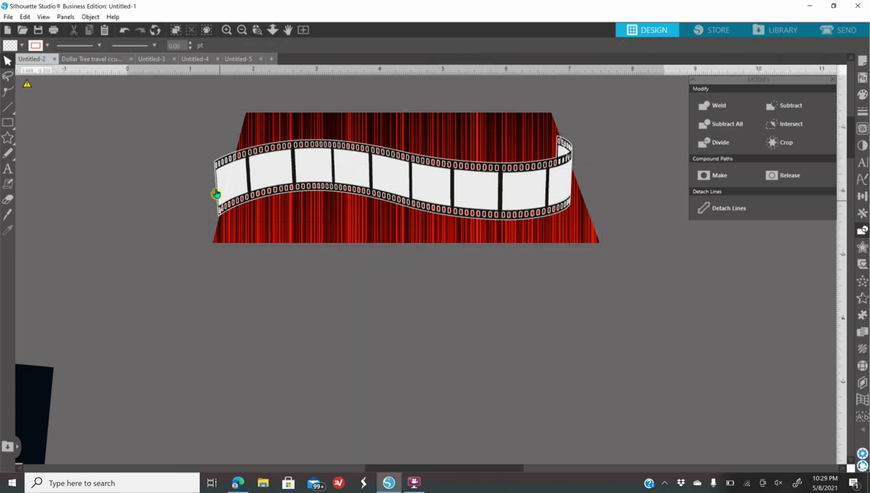
click(221, 172)
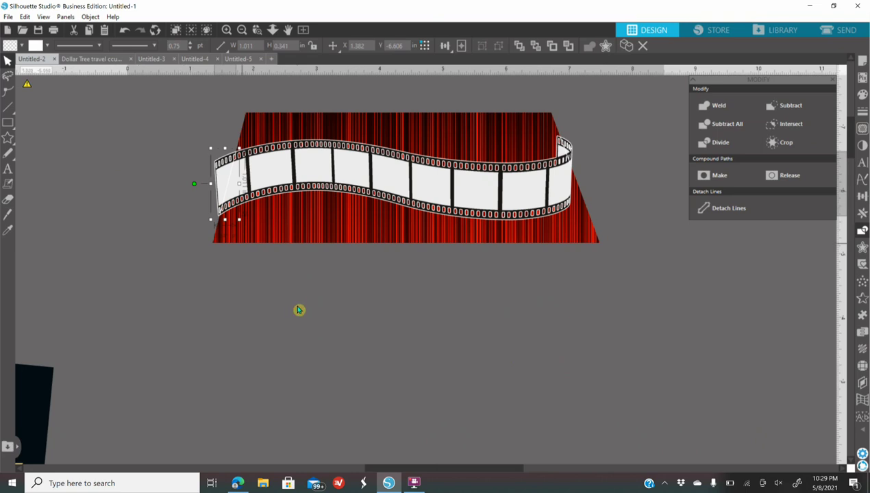
key(Delete)
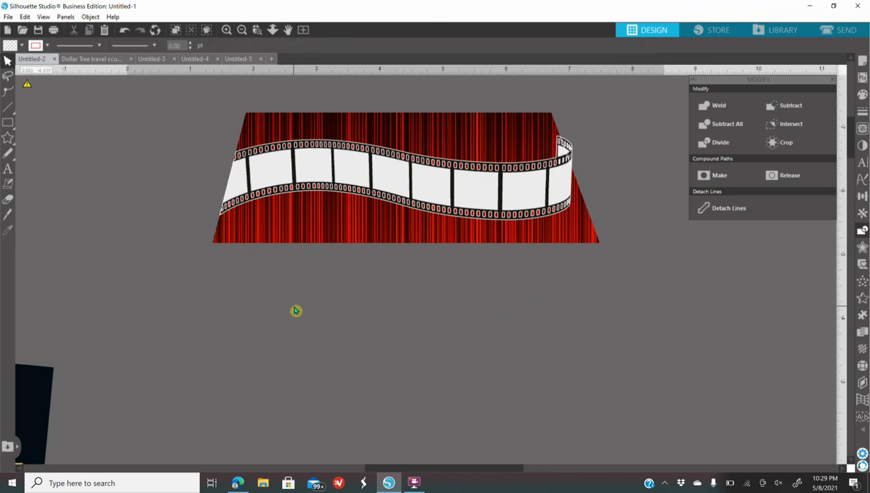
click(568, 149)
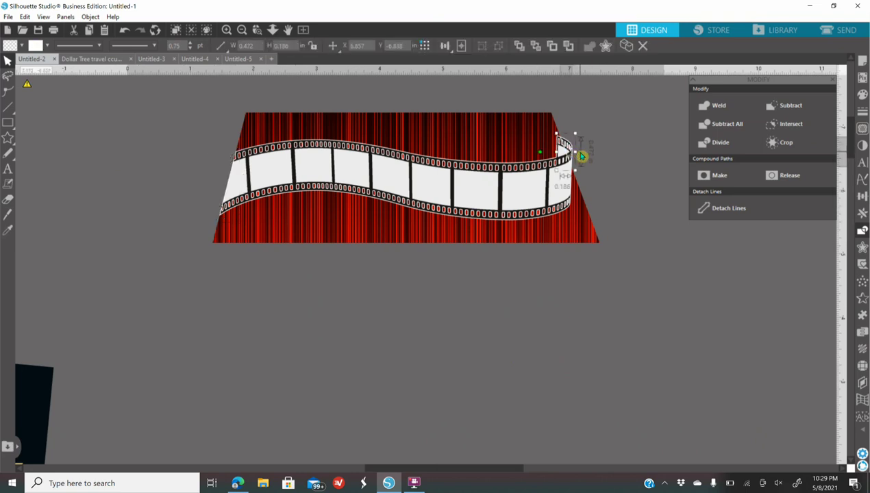
key(Delete)
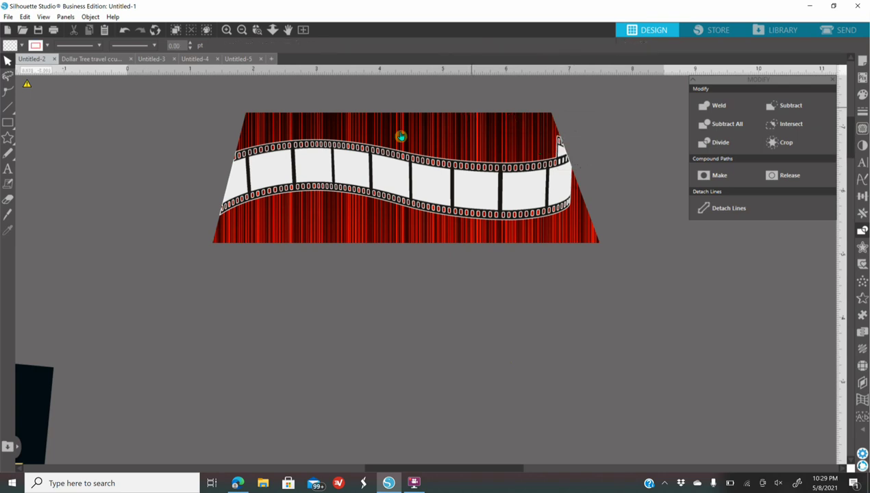
Group the trimmed film strip with the red curtain trapezoid and shift the group into the open space above the page
key(ctrl+a)
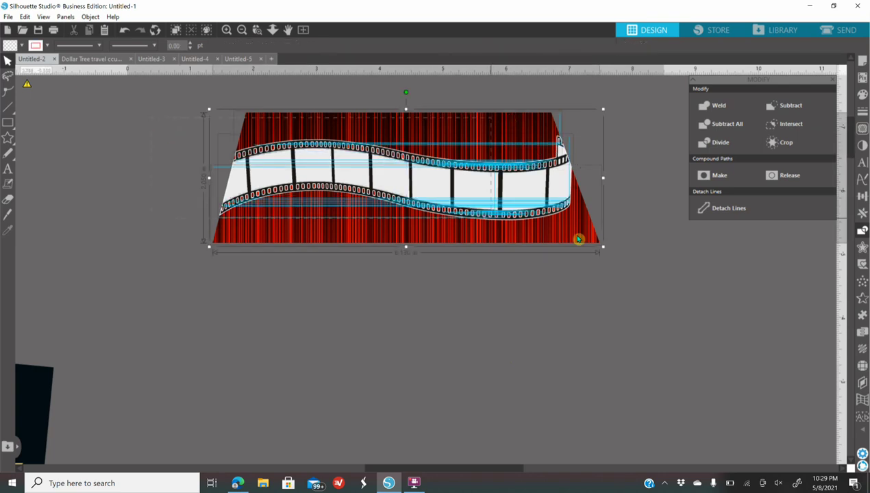
right_click(491, 210)
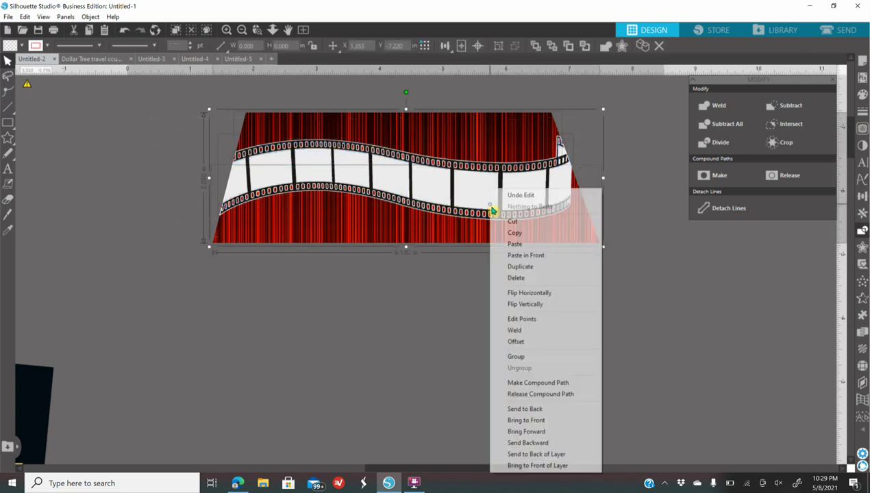
click(541, 356)
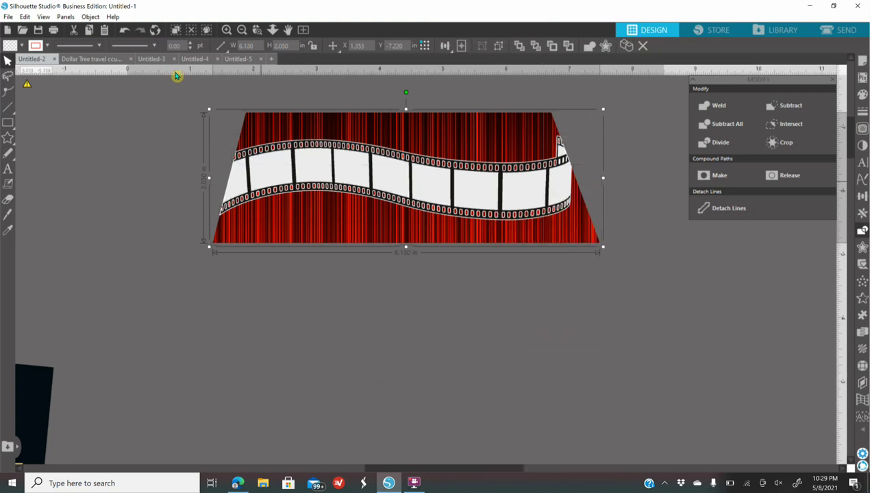
click(242, 30)
click(242, 29)
drag(441, 248, 432, 301)
click(276, 261)
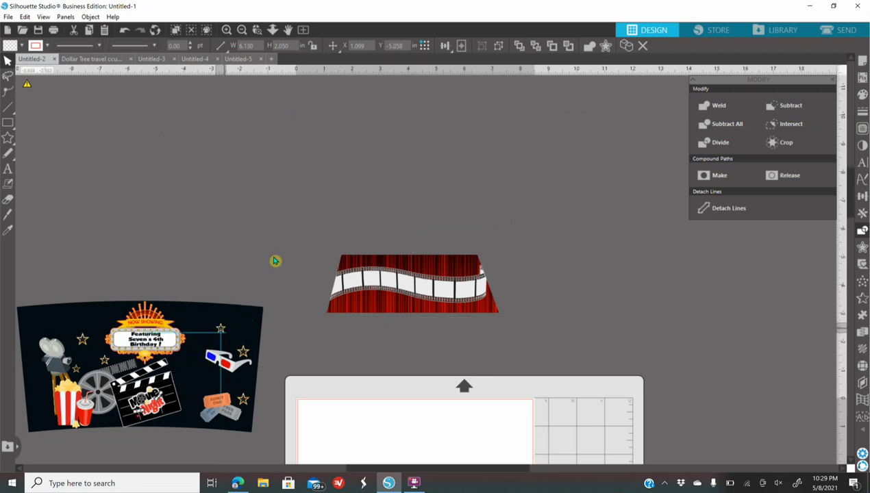
Send the grouped curtain trapezoid to the back so the gold stars can sit on top of it
click(370, 279)
right_click(370, 279)
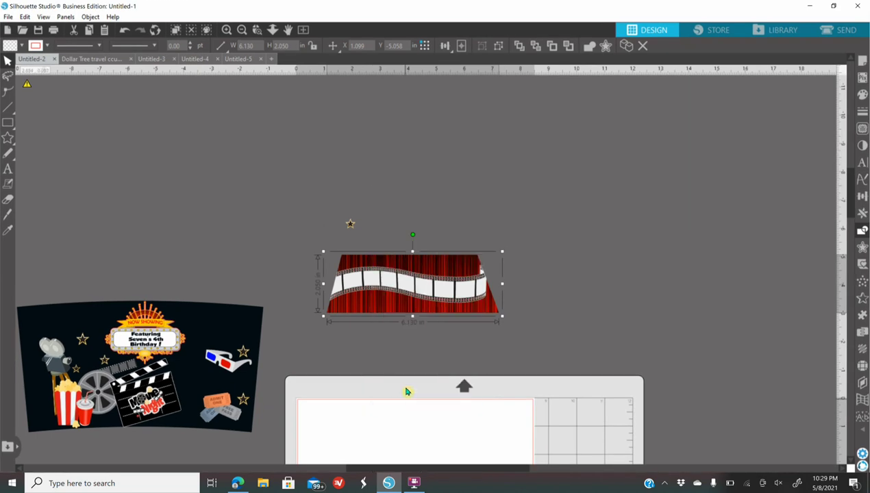
right_click(388, 290)
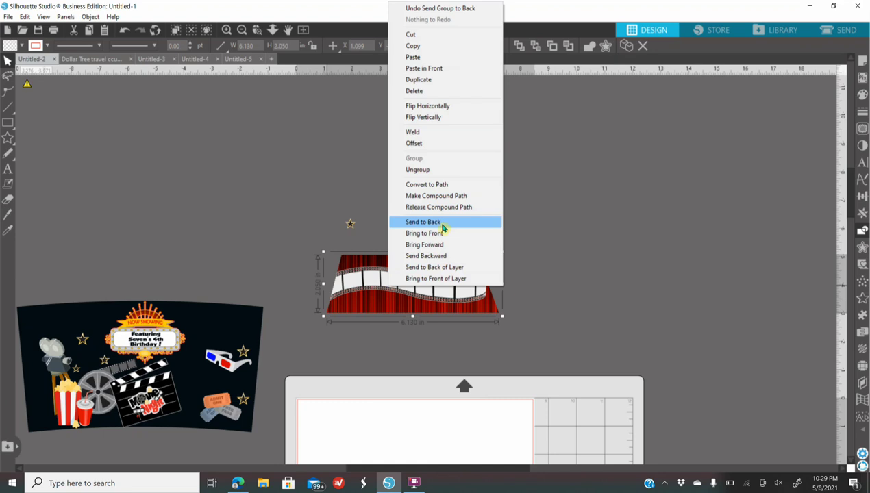
click(443, 223)
Place gold stars from the dark birthday panel onto the curtain trapezoid, one above and one below the film strip near each end
drag(350, 230, 362, 302)
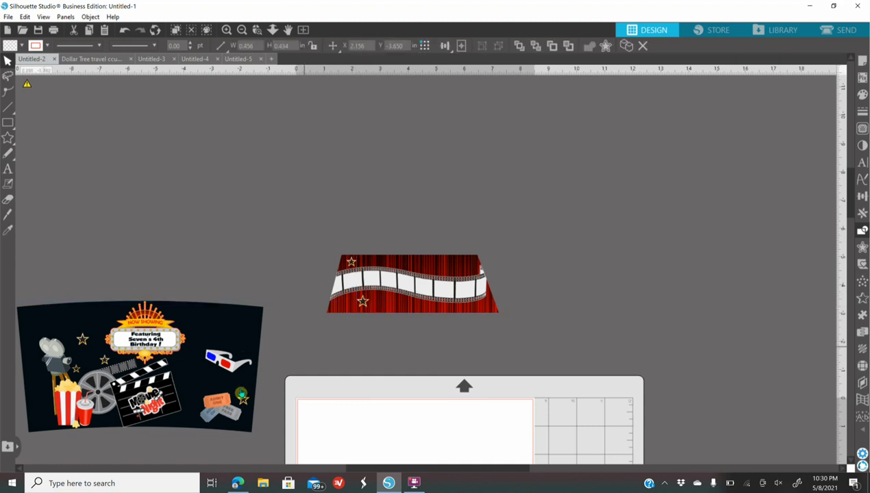
key(ctrl+v)
drag(356, 266, 451, 267)
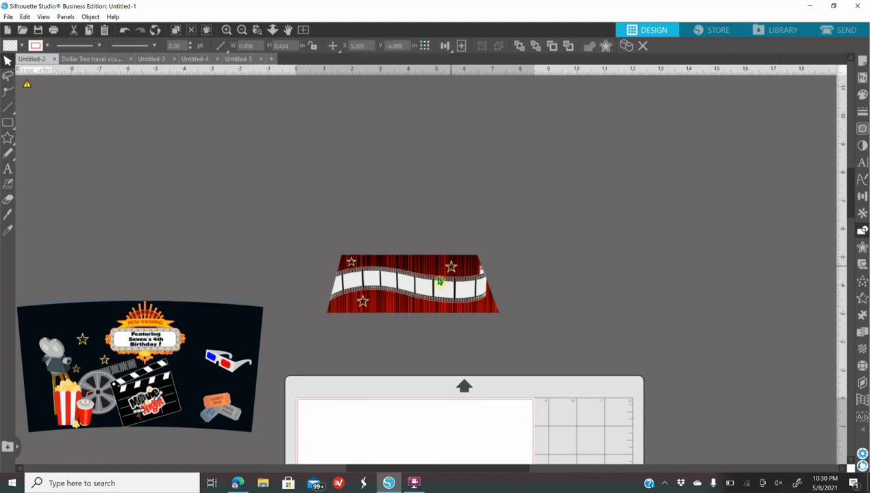
click(274, 442)
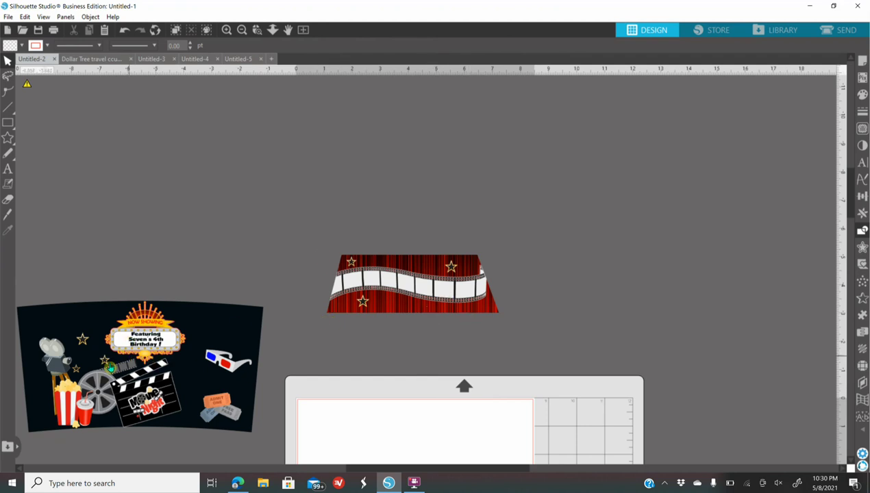
drag(122, 365, 486, 306)
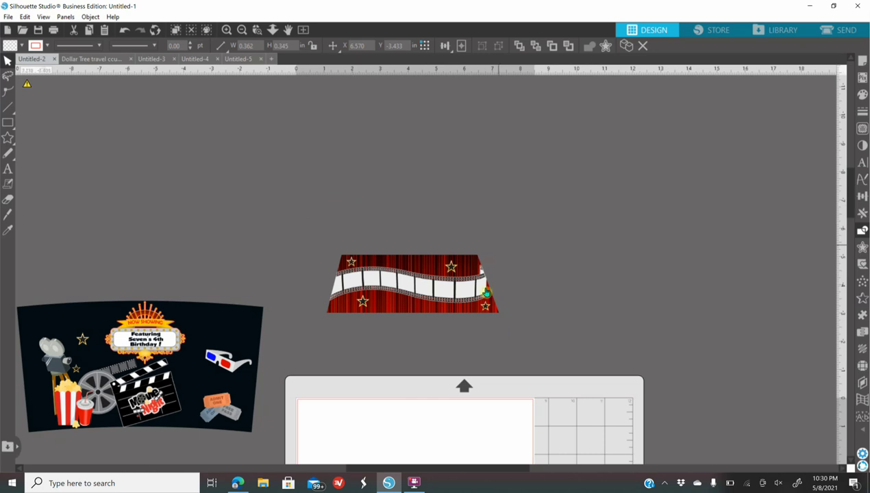
Group the four stars with the curtain trapezoid and place the group just above the dark birthday panel
click(444, 312)
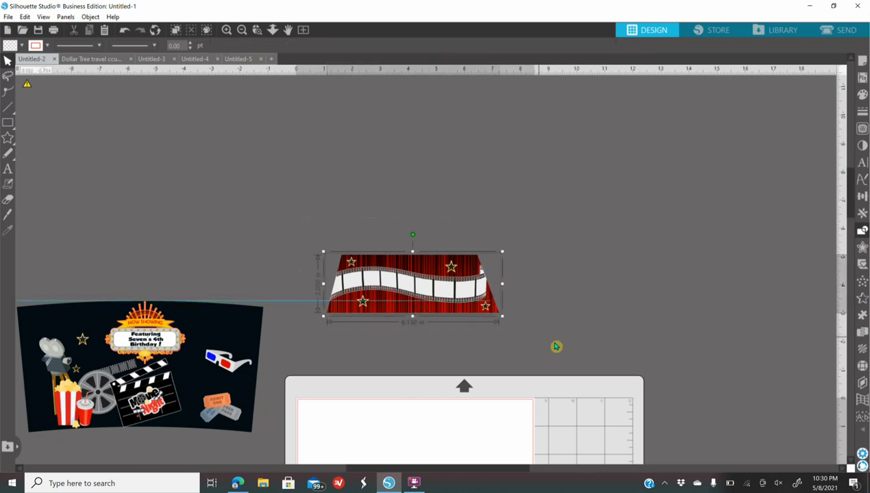
right_click(427, 286)
click(483, 345)
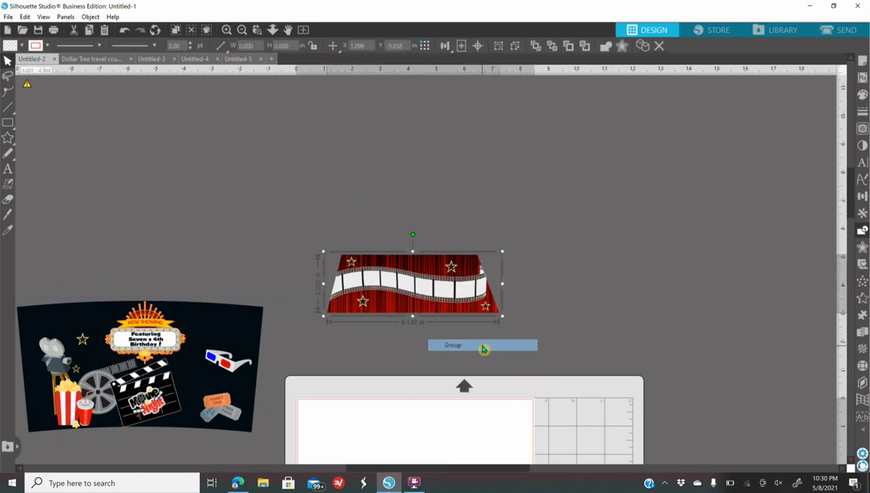
drag(469, 300, 217, 265)
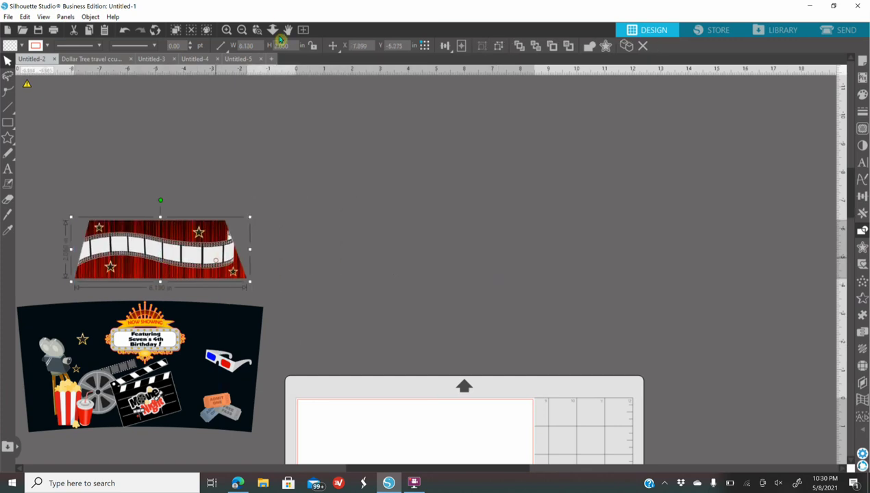
Arrange the red movie-scene square beside the curtain trapezoid above the birthday panel, and place the plain dark rectangle just above the page
click(242, 29)
click(242, 29)
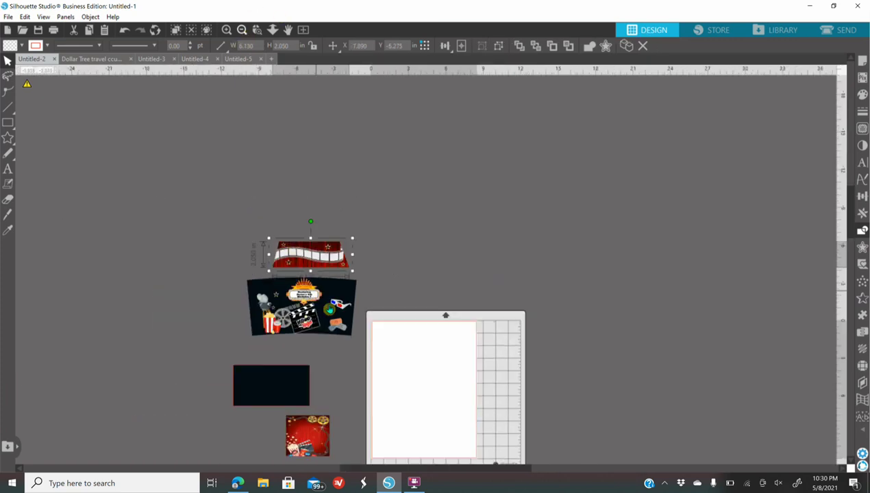
drag(314, 436, 251, 238)
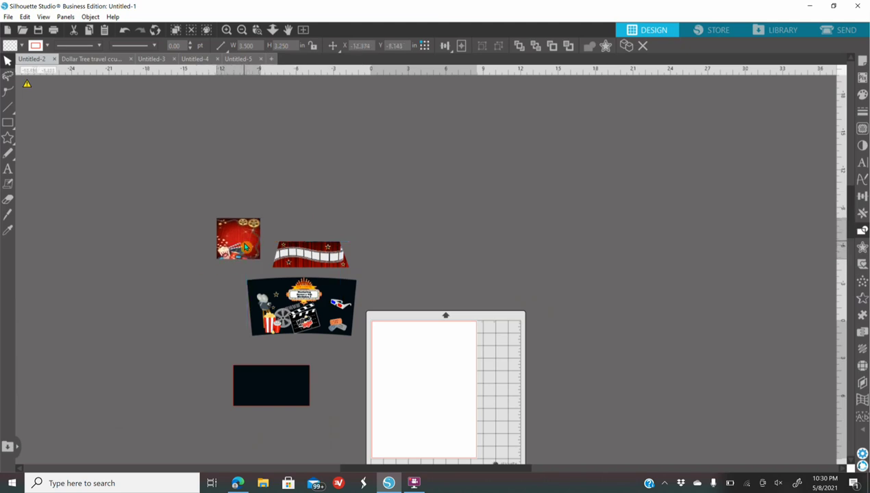
drag(276, 387, 452, 280)
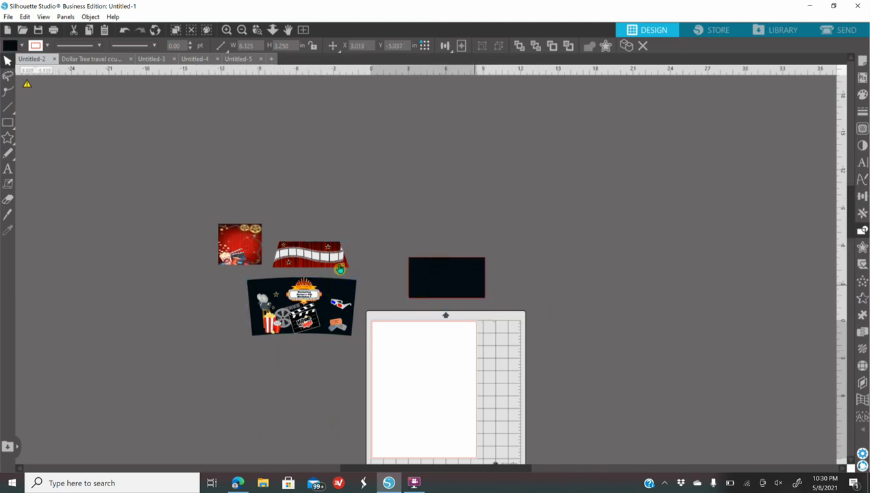
drag(294, 251, 301, 235)
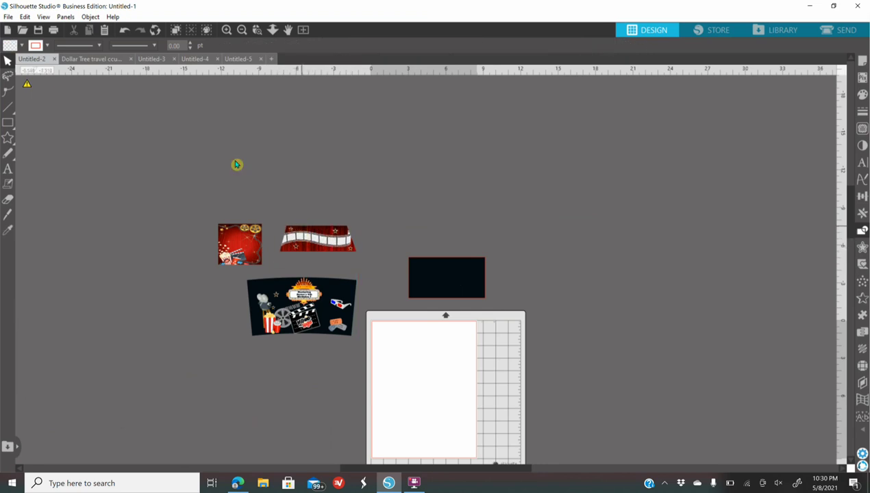
click(226, 30)
click(225, 30)
drag(46, 252, 119, 235)
drag(538, 329, 442, 320)
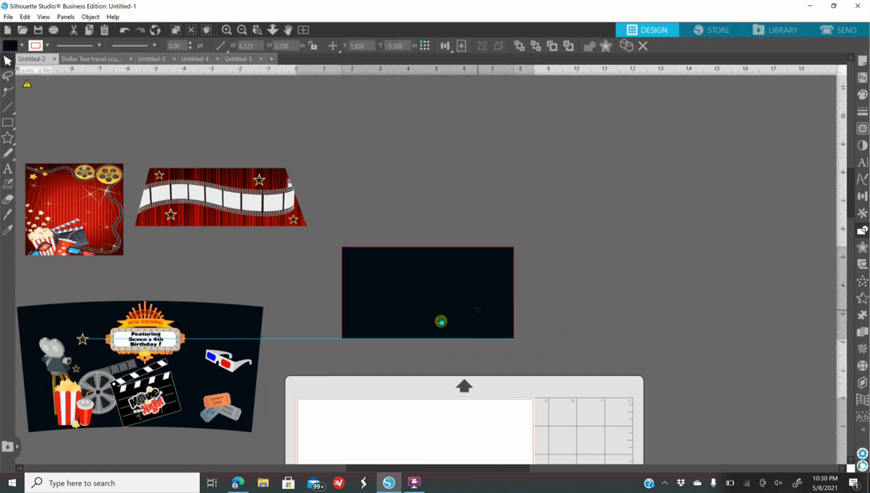
Try a gold fill sampled from the film reel on the plain dark rectangle, and restore its dark fill
click(389, 293)
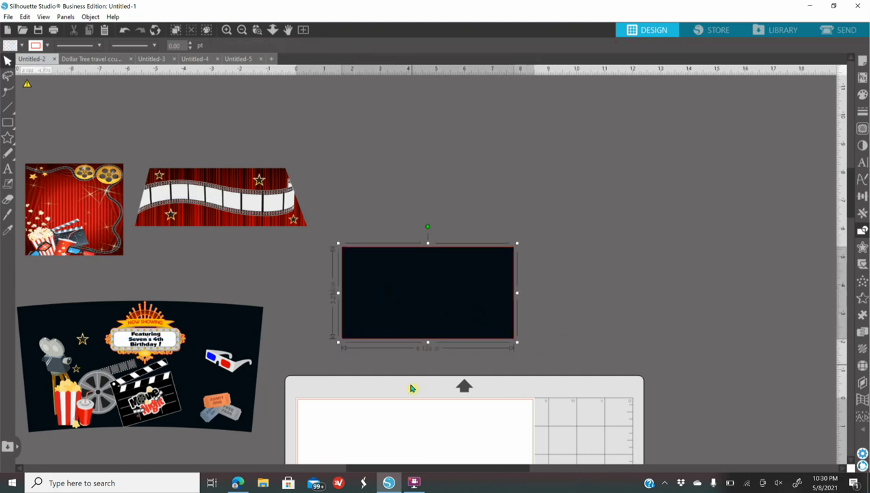
click(861, 96)
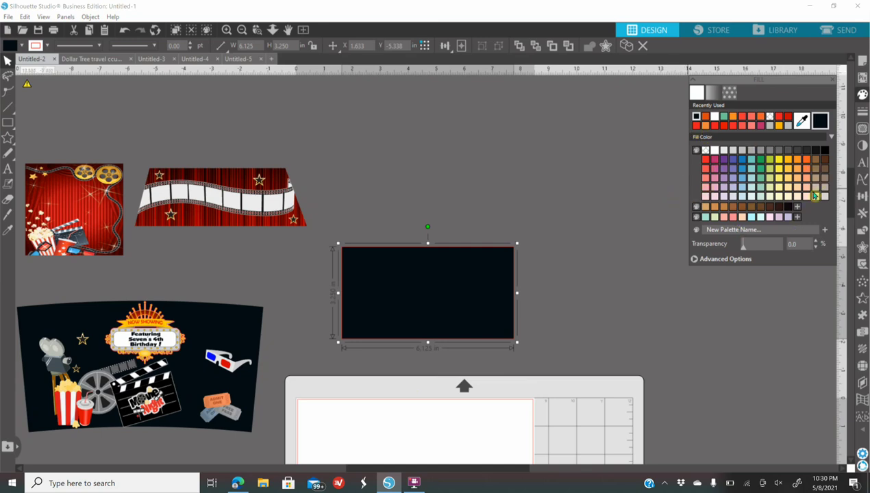
click(803, 121)
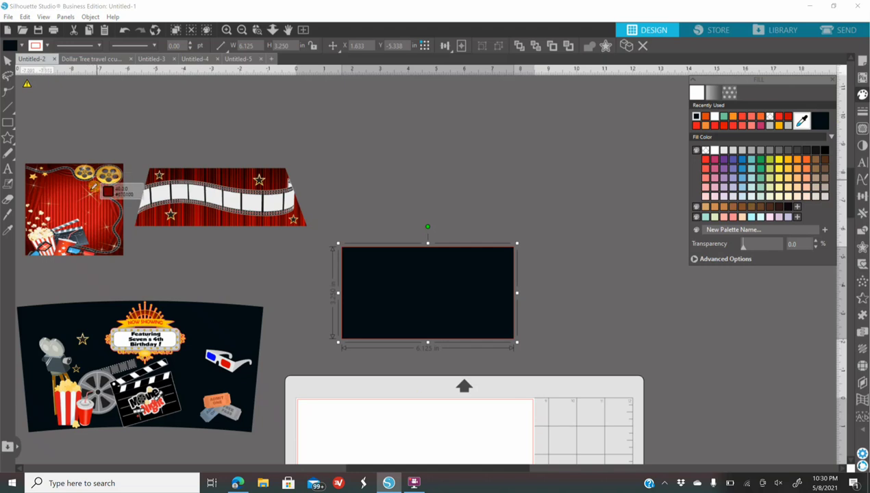
click(103, 170)
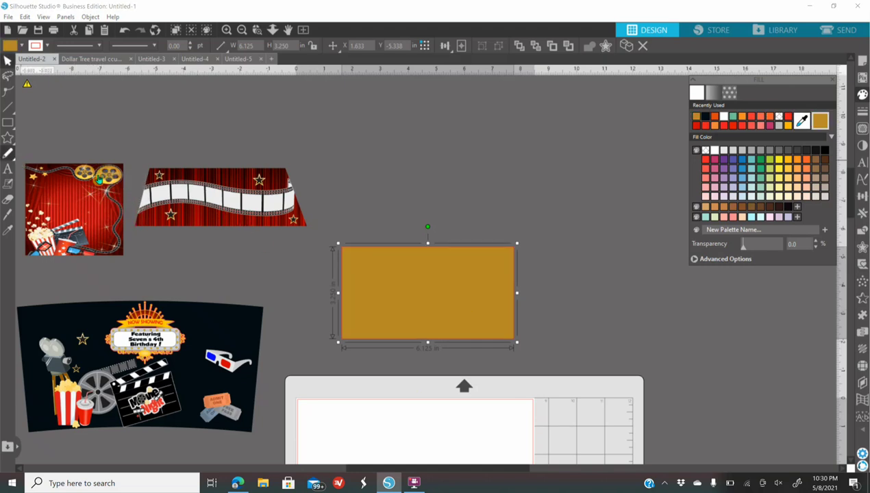
click(709, 118)
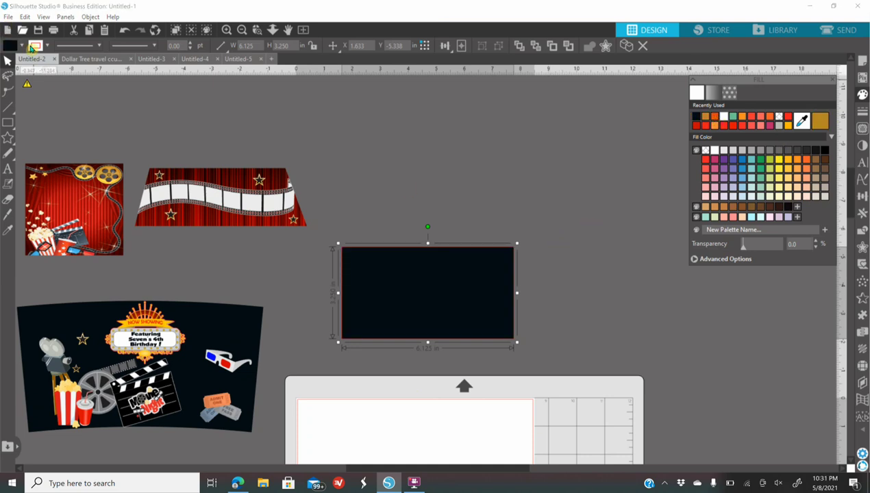
Merge the movie-curtain-clipart-9 image from the Movies folder into the design
click(8, 17)
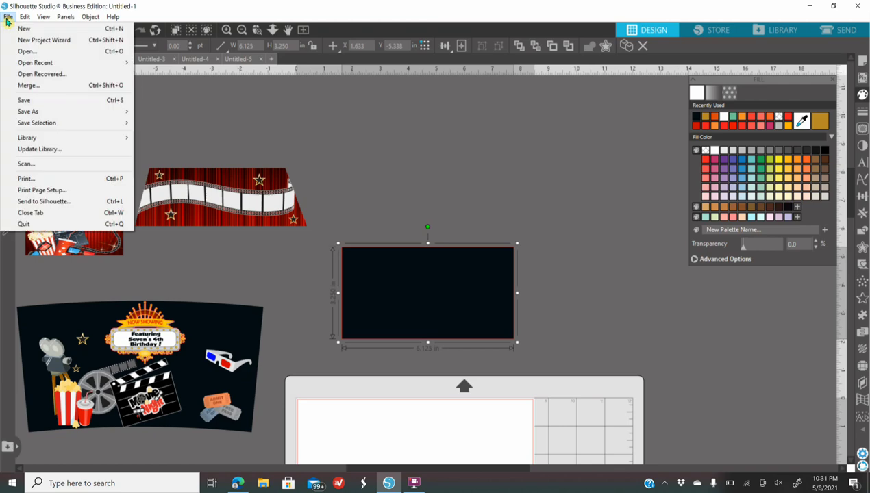
click(42, 85)
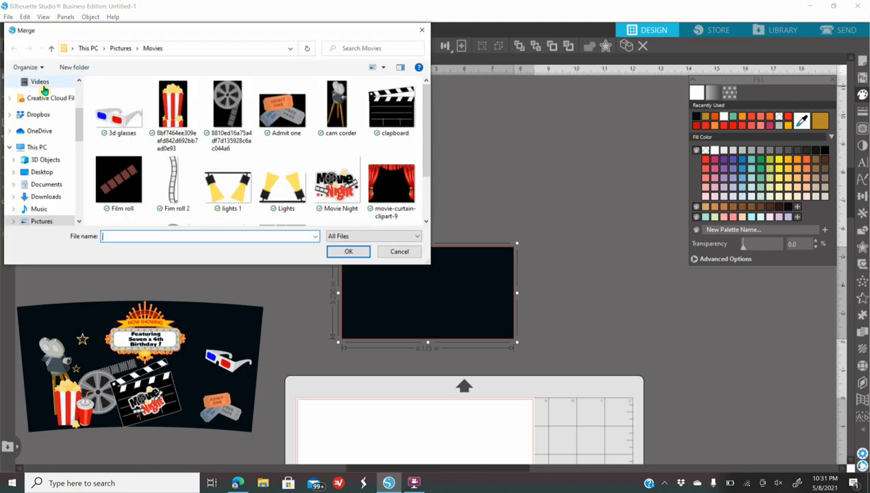
click(389, 186)
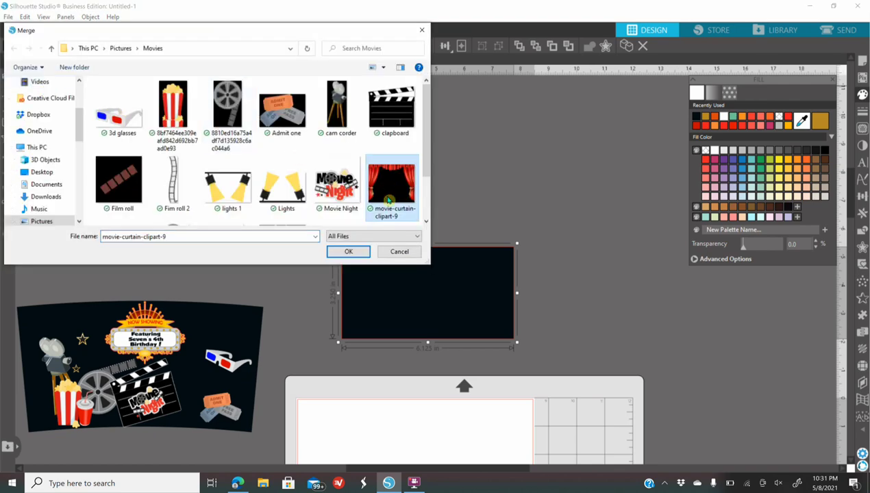
click(348, 252)
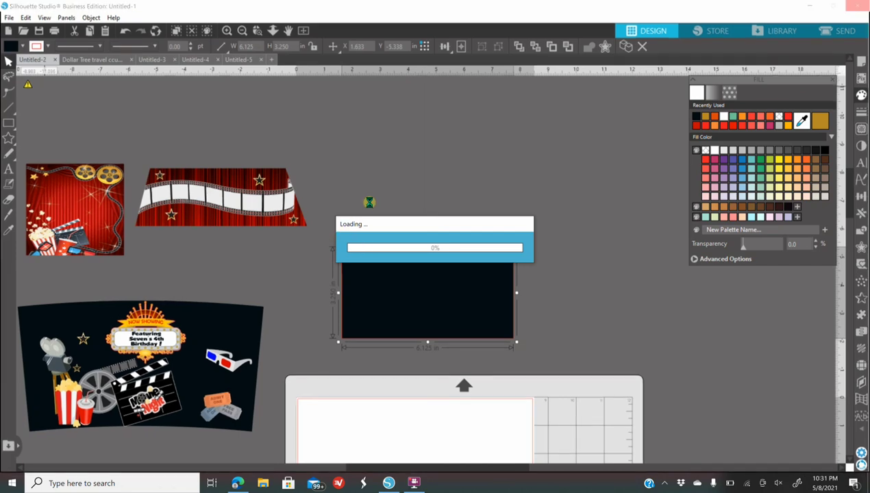
Resize the merged curtain clipart to 6.125 in wide and 3.25 in high
drag(579, 446, 231, 152)
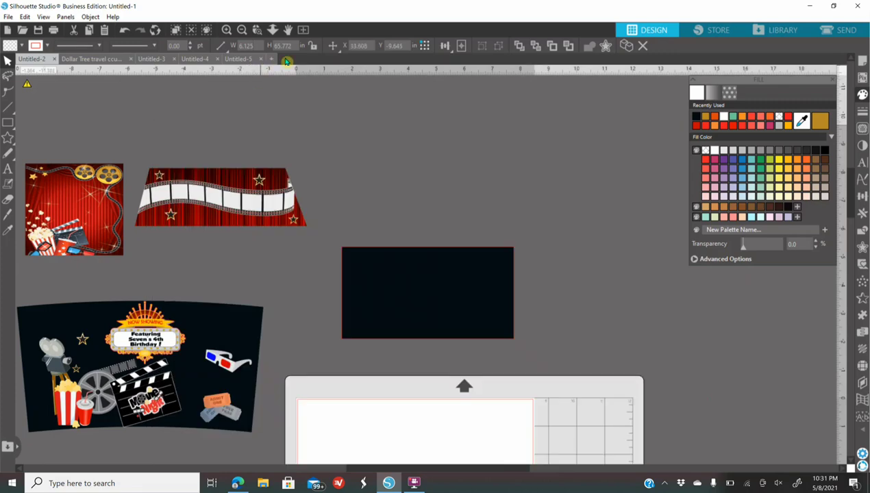
double_click(297, 43)
key(Return)
Bring the resized curtain clipart from the far corner of the workspace to just above the plain dark rectangle
click(242, 32)
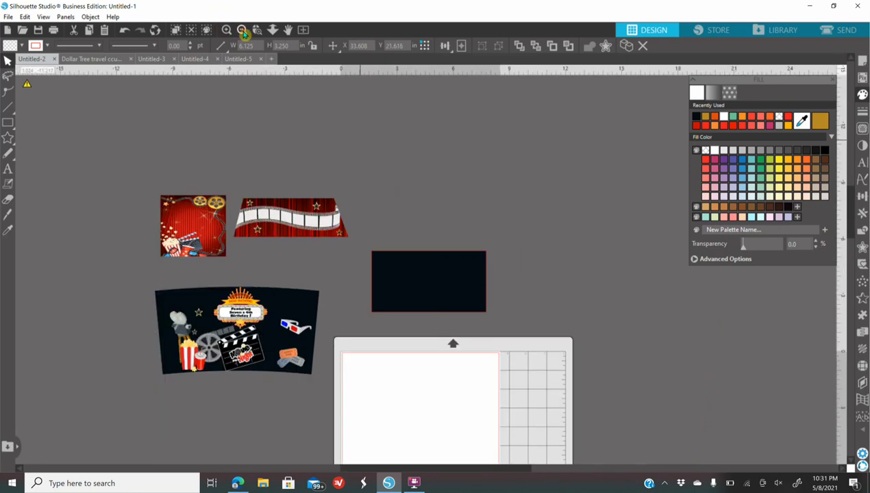
click(242, 31)
click(243, 32)
click(243, 32)
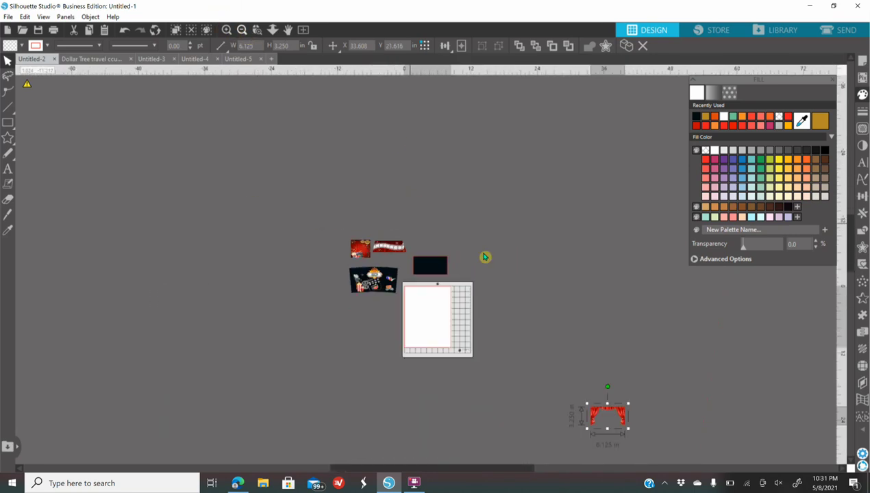
drag(590, 411, 483, 264)
drag(422, 226, 422, 224)
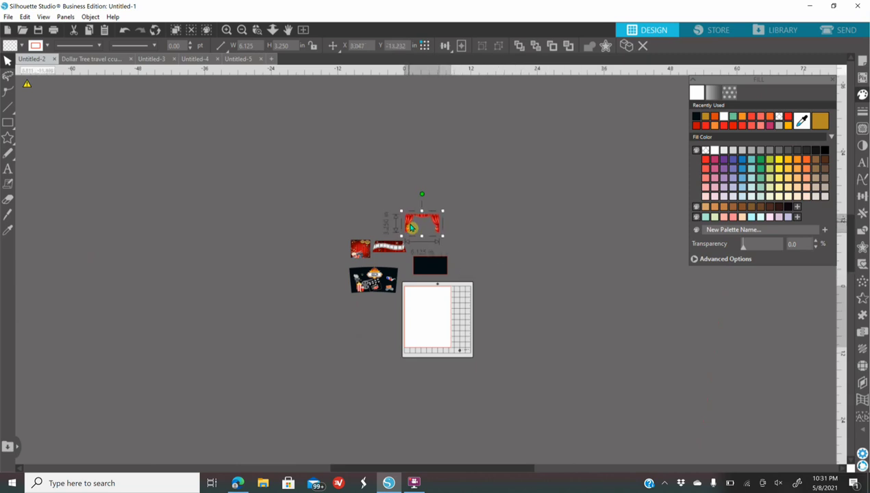
Move the curtain clipart down so its lower ends overlap the upper edge of the plain dark rectangle
click(225, 31)
click(225, 30)
click(226, 30)
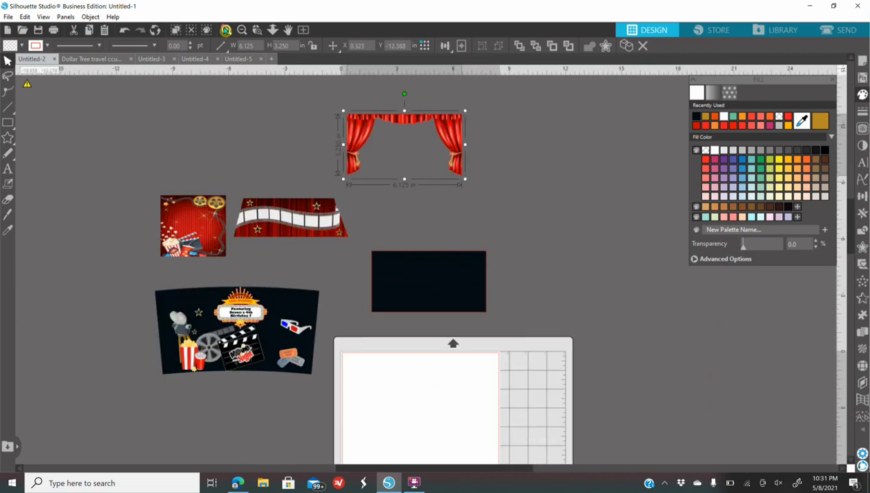
click(225, 30)
click(225, 30)
scroll(493, 206, up, 3)
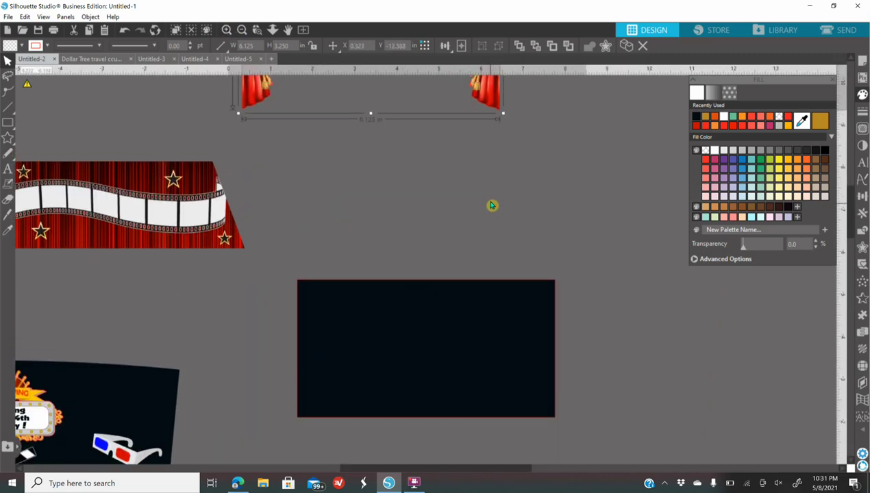
drag(499, 133, 569, 325)
key(ctrl+z)
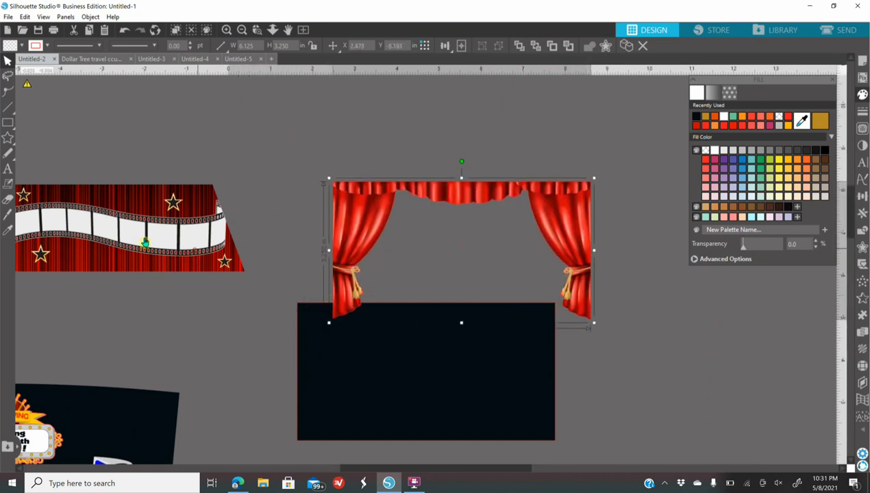
key(ctrl+z)
Center the curtain clipart and the dark rectangle on each other, group them, and shift the group slightly up
drag(251, 183, 713, 444)
click(863, 197)
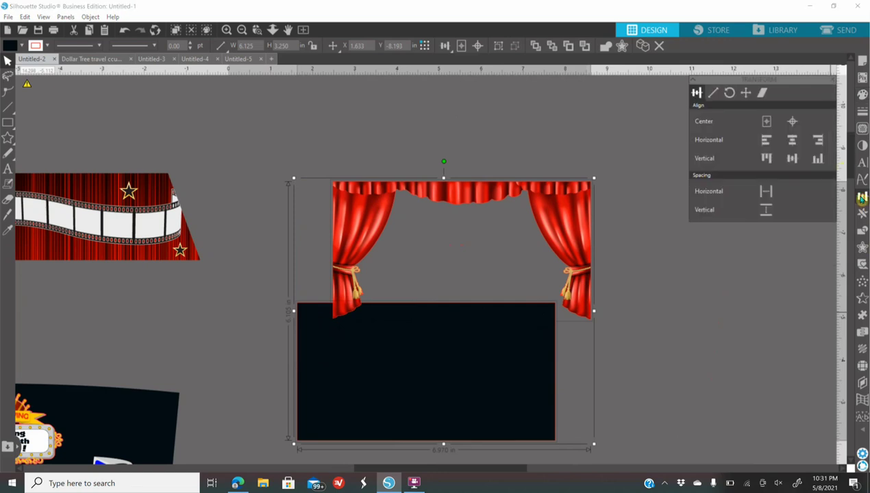
click(792, 123)
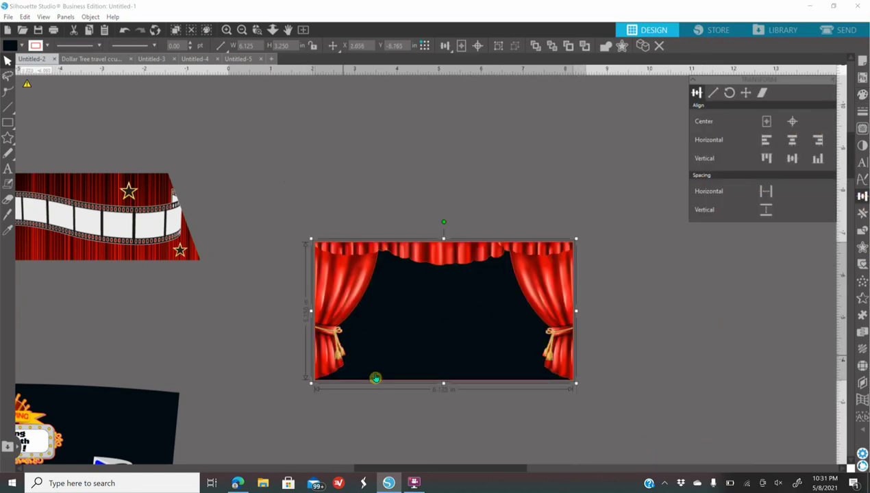
right_click(381, 292)
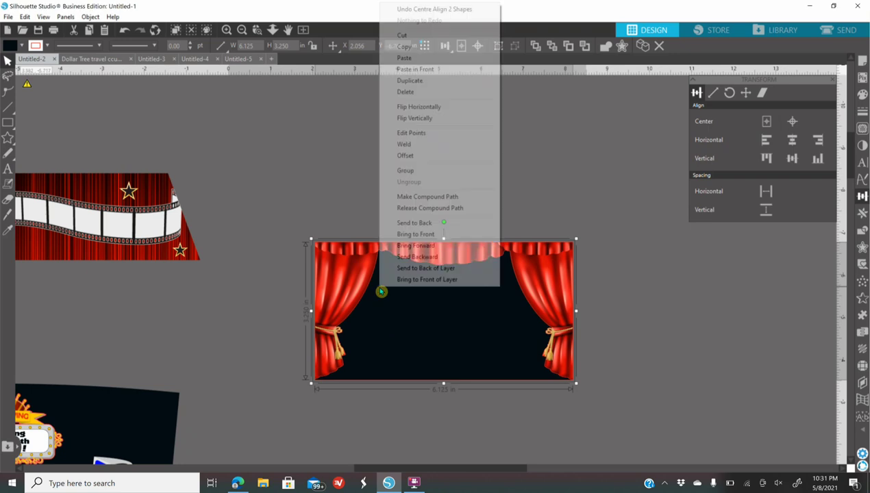
click(416, 171)
drag(419, 333, 401, 301)
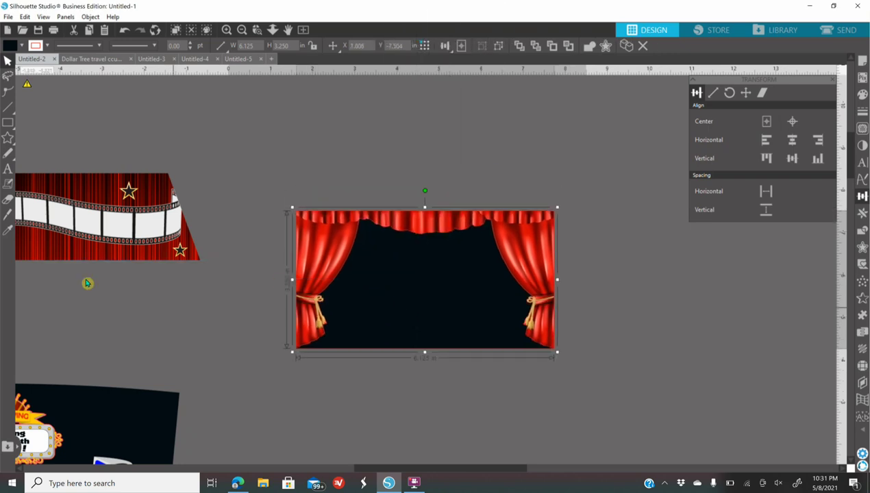
Pull the 3D glasses off the dark cup panel and send the grouped curtain panel to the back
click(241, 29)
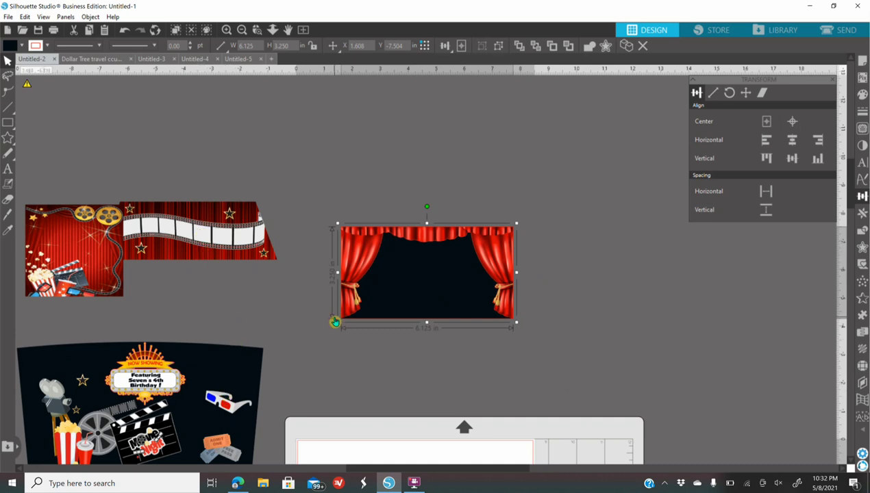
drag(387, 282, 377, 287)
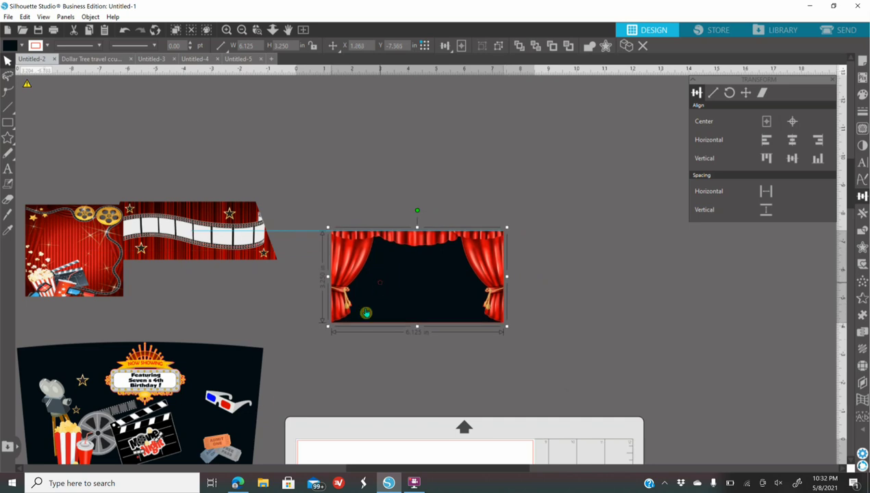
drag(230, 406, 392, 399)
click(442, 281)
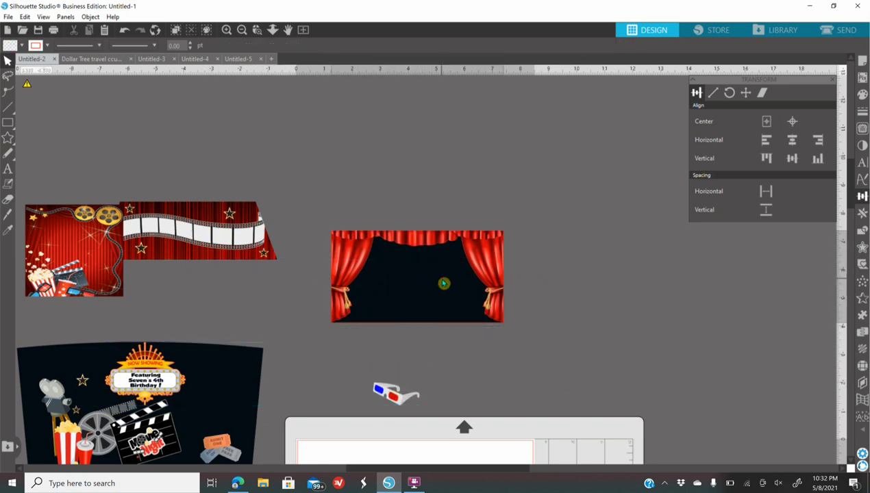
right_click(417, 279)
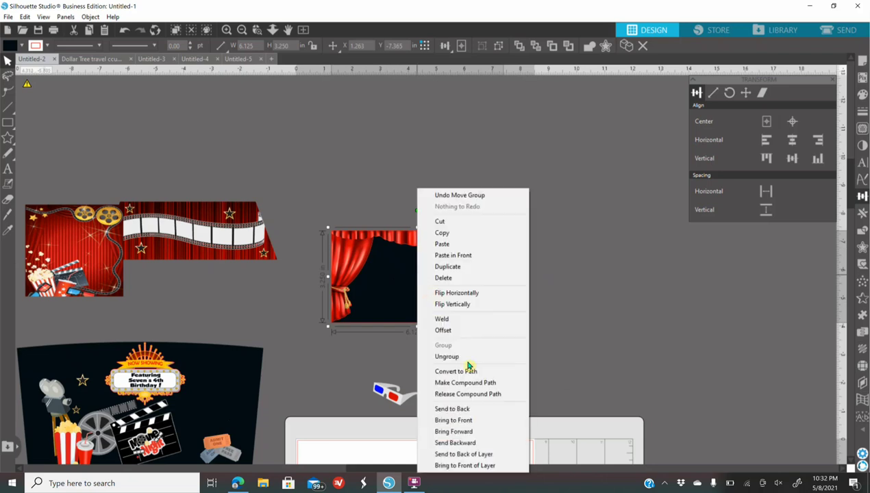
click(471, 410)
drag(442, 303, 443, 307)
Arrange the 3D glasses, movie camera, popcorn and drink, Movie Night clapperboard, film reel and admission tickets on the curtain panel
drag(406, 400, 474, 265)
drag(56, 408, 365, 272)
drag(65, 442, 386, 305)
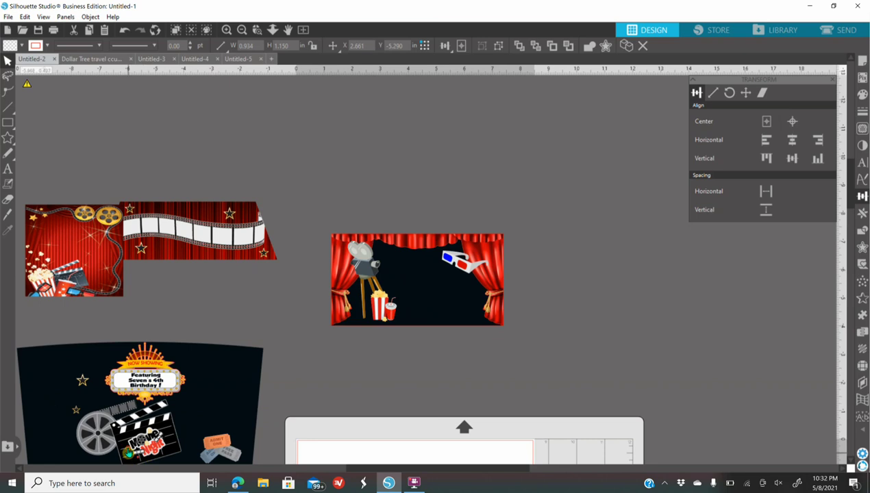
drag(147, 428, 419, 287)
drag(96, 431, 392, 267)
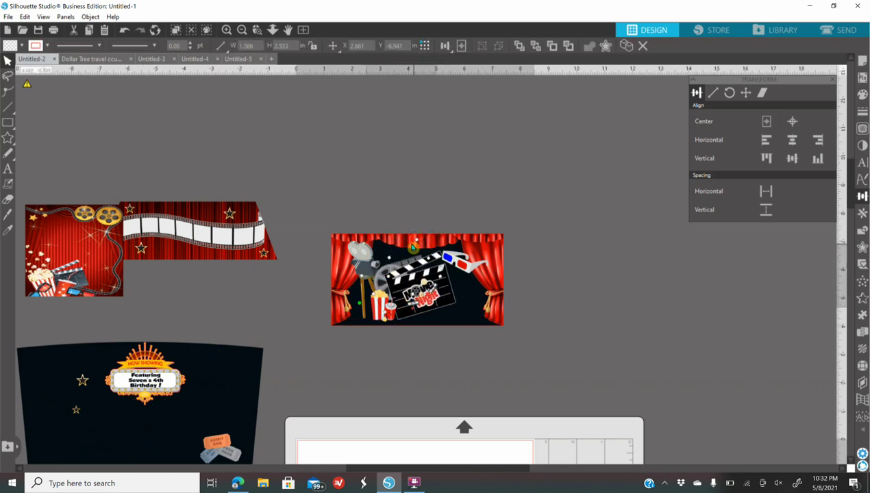
drag(235, 439, 473, 322)
Shift the popcorn, film reel and camera toward the curtain's left side, and bring the camera in front of the reel
scroll(408, 346, up, 2)
drag(407, 344, 410, 350)
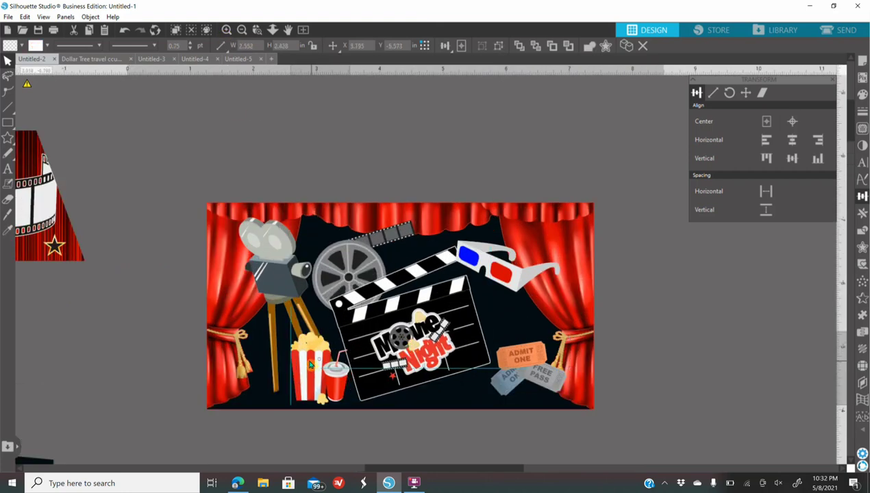
drag(313, 359, 301, 357)
drag(333, 279, 312, 281)
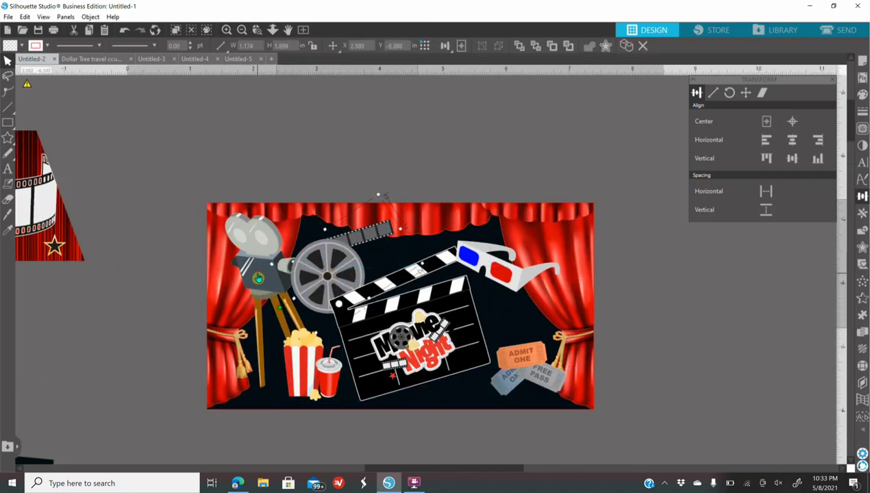
right_click(254, 274)
click(295, 367)
click(344, 309)
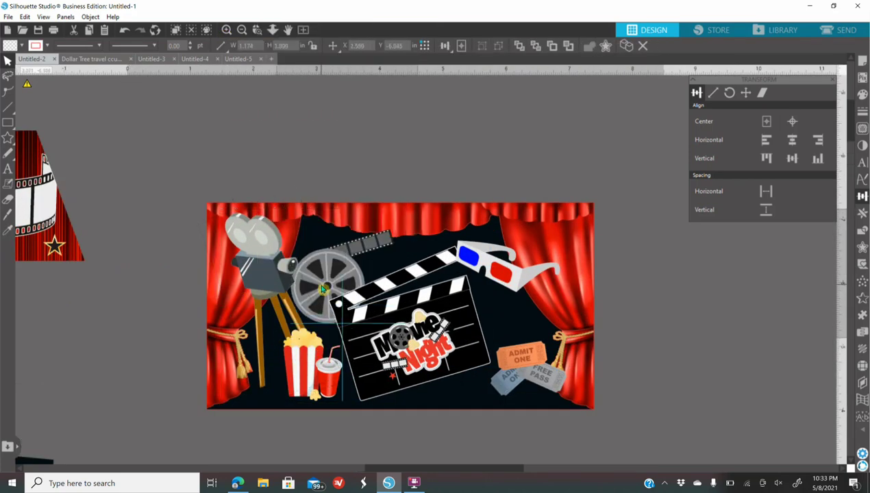
In the Dollar Tree travel cup template file, copy the small two-photo film strip from the finished cup design
click(241, 30)
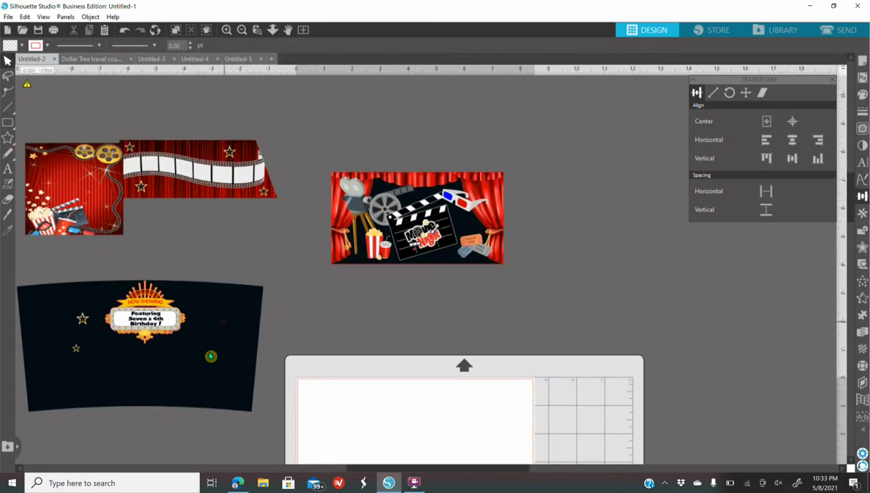
key(ctrl+z)
click(91, 58)
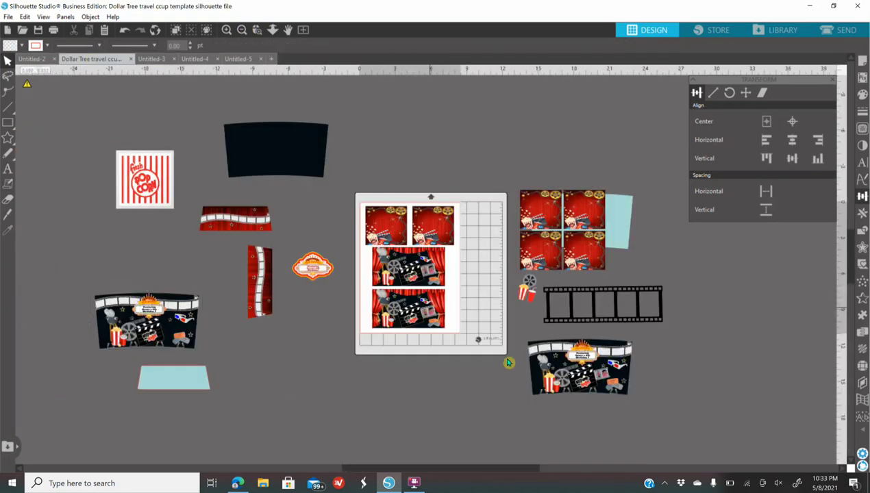
right_click(589, 377)
key(Escape)
right_click(309, 395)
click(337, 153)
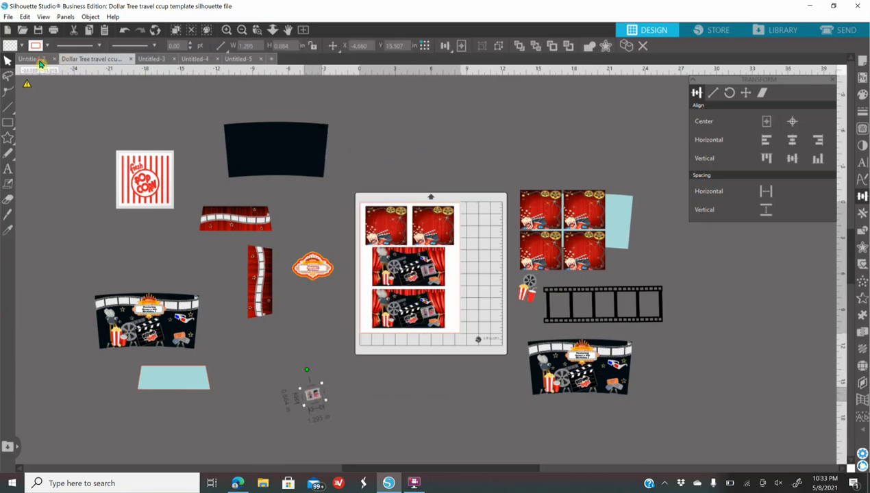
Paste the two-photo film strip into the Untitled-2 design and place it just below the curtain panel
click(31, 59)
right_click(400, 311)
click(444, 363)
scroll(376, 366, up, 3)
scroll(376, 367, up, 3)
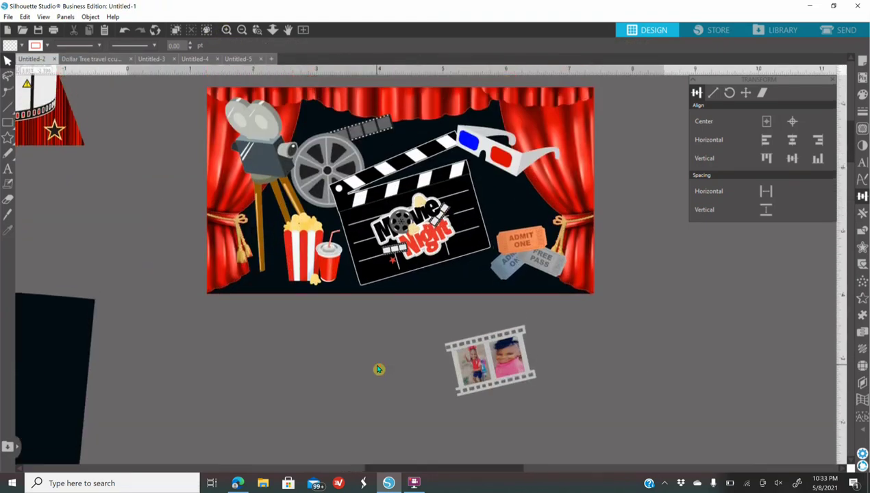
drag(467, 397, 498, 390)
click(386, 361)
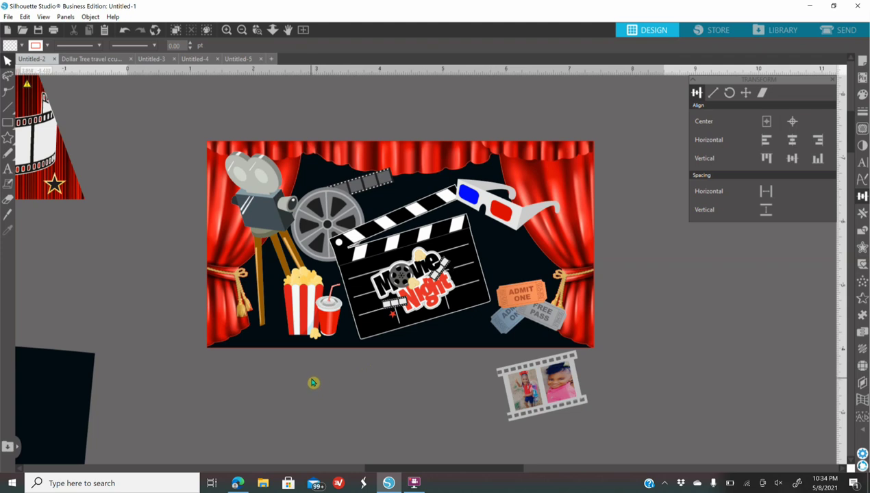
Merge the Film roll image from the Movies folder into the design
click(9, 17)
click(40, 86)
click(118, 182)
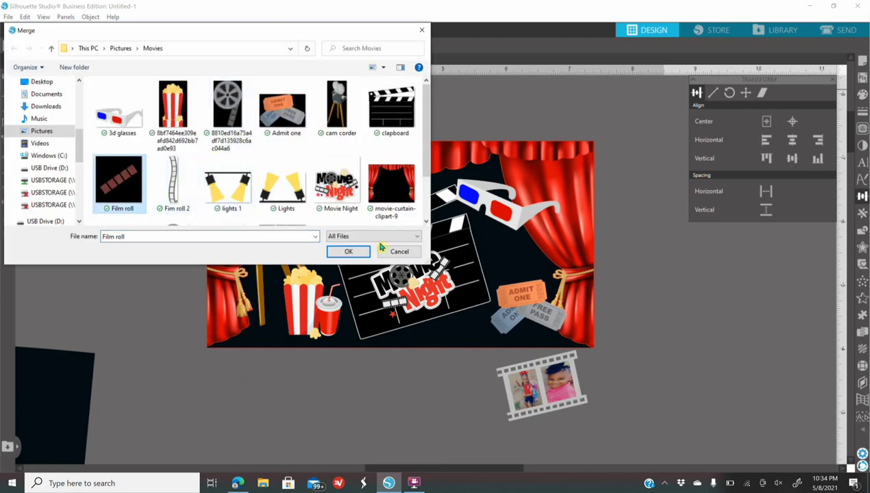
click(362, 253)
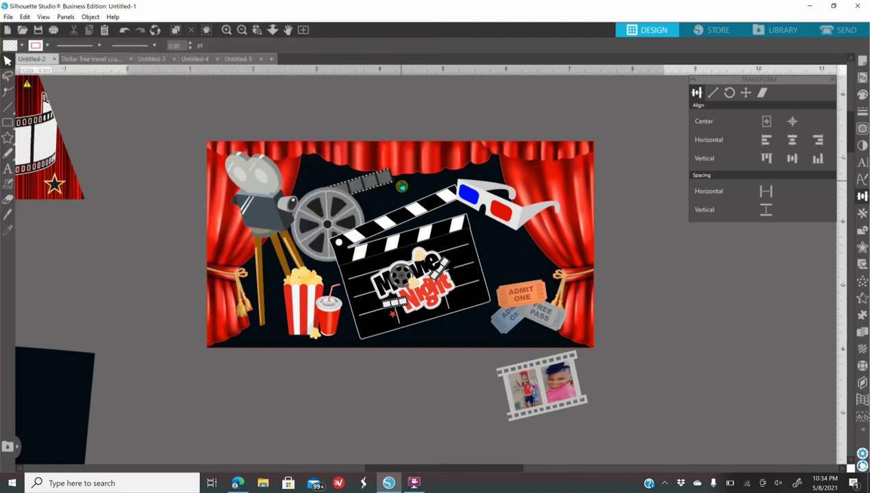
Rotate the merged film strip until it is roughly horizontal and place it above the curtain panel
click(241, 33)
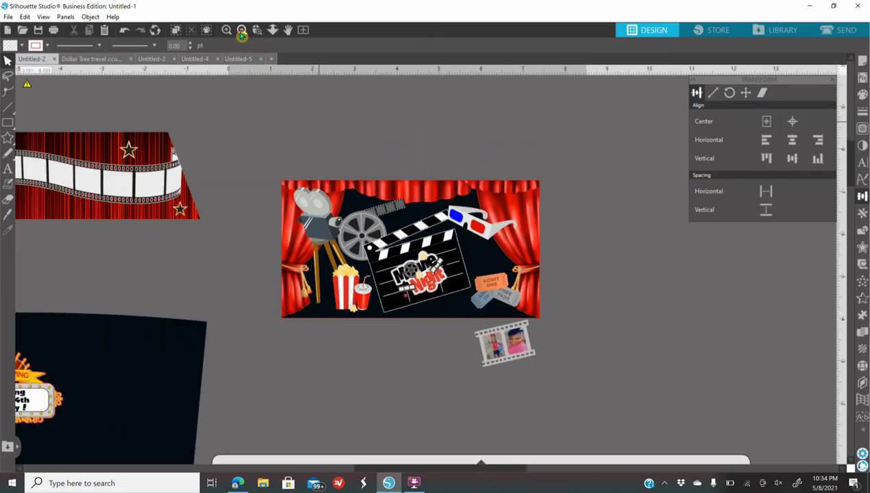
click(241, 32)
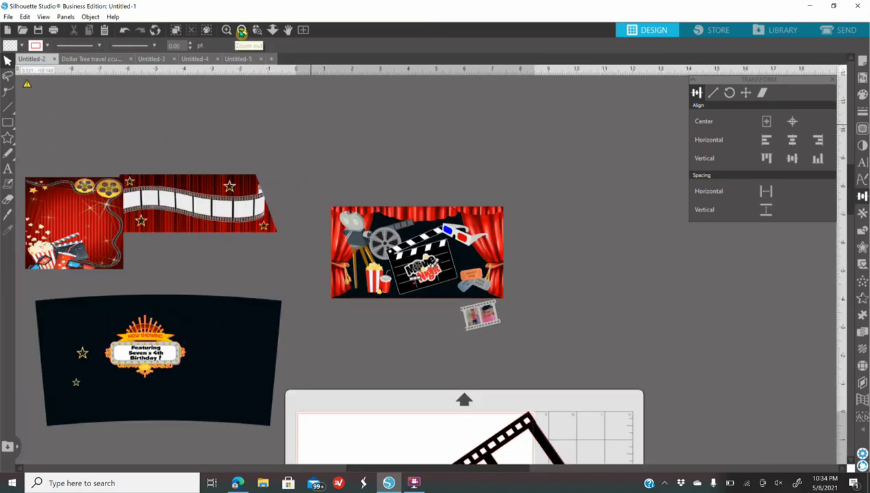
click(241, 32)
drag(404, 404, 495, 322)
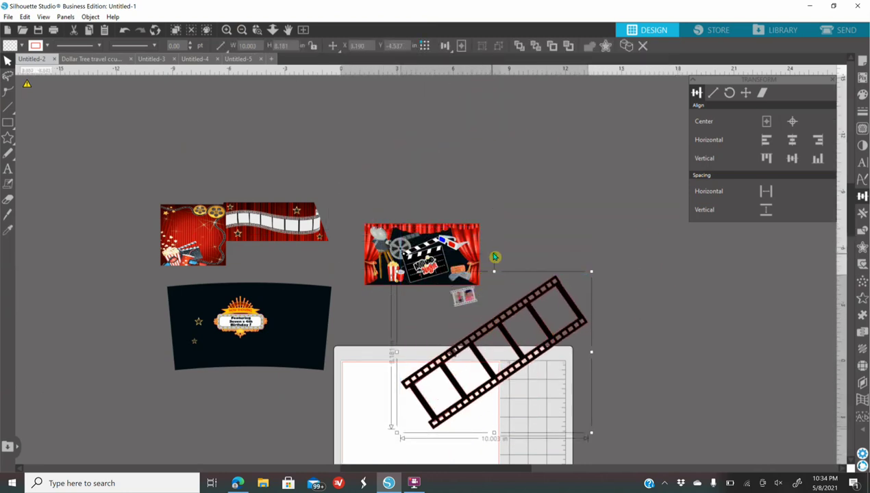
drag(493, 254, 563, 277)
drag(519, 375, 442, 190)
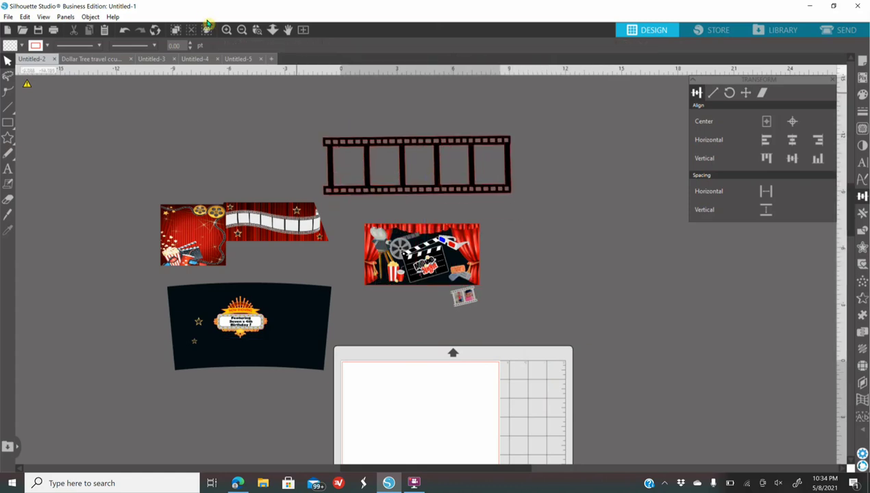
Fill the large film strip with the light grey sampled from the movie camera artwork
click(227, 31)
click(227, 31)
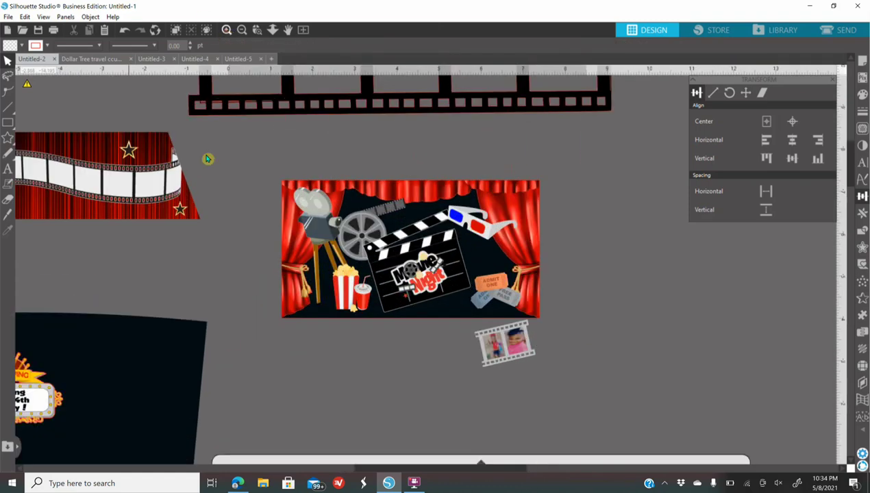
scroll(233, 350, up, 2)
scroll(233, 350, up, 5)
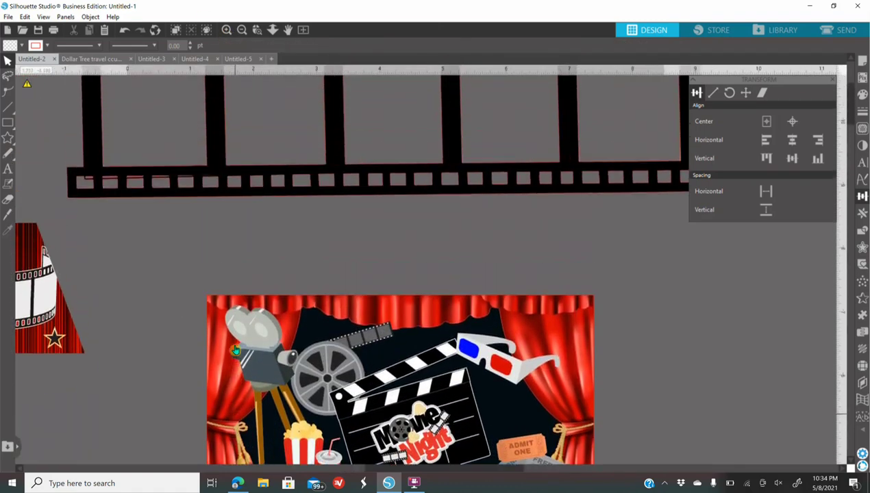
scroll(234, 349, up, 4)
drag(382, 297, 357, 308)
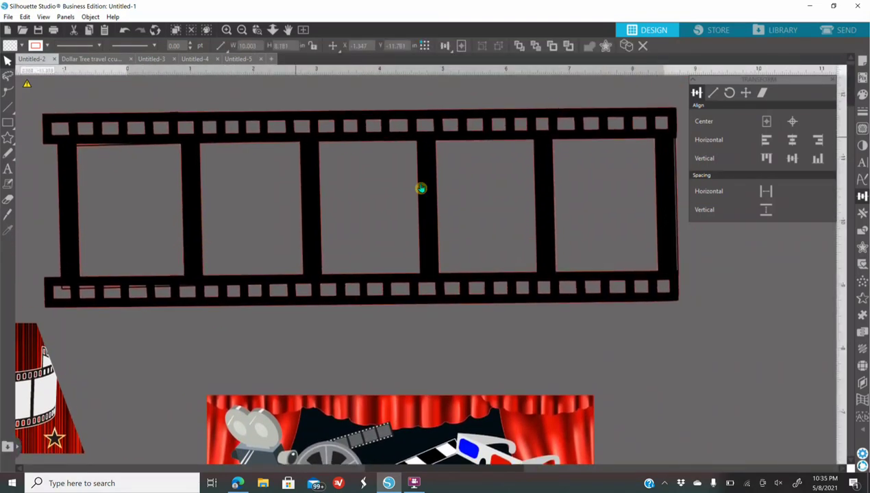
click(359, 276)
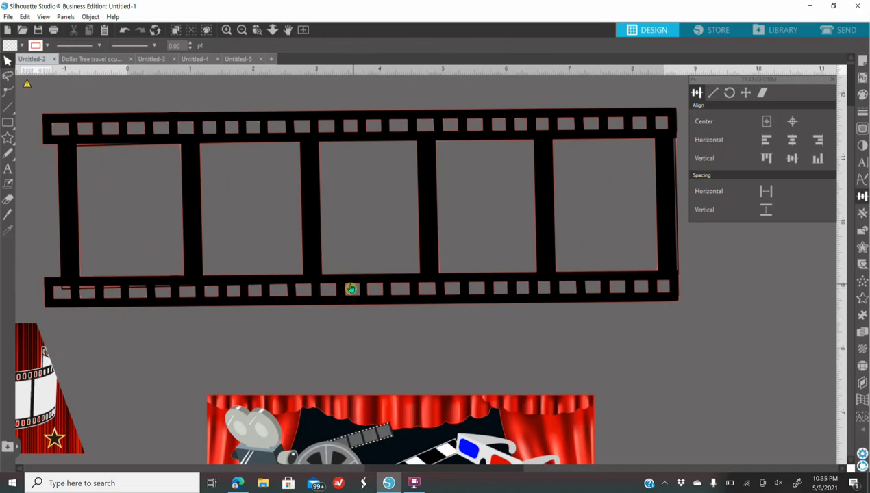
click(348, 289)
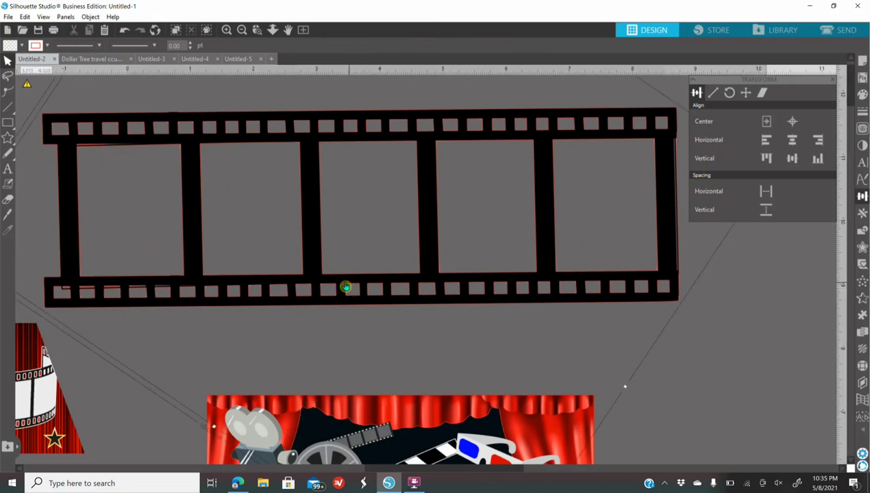
click(861, 95)
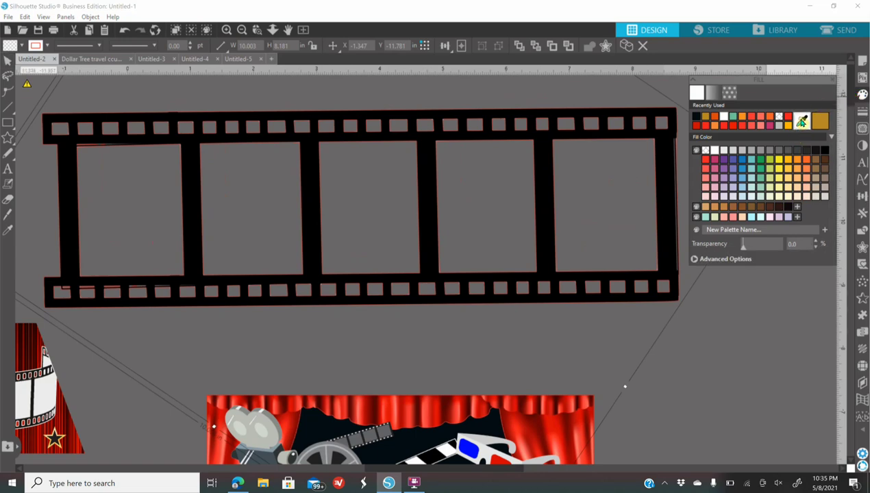
click(804, 123)
click(255, 420)
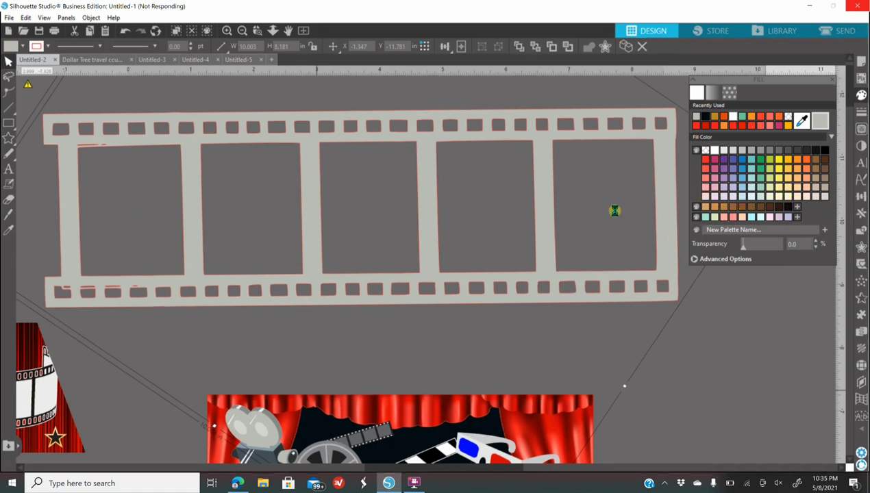
Make the film strip's red outline transparent
click(861, 115)
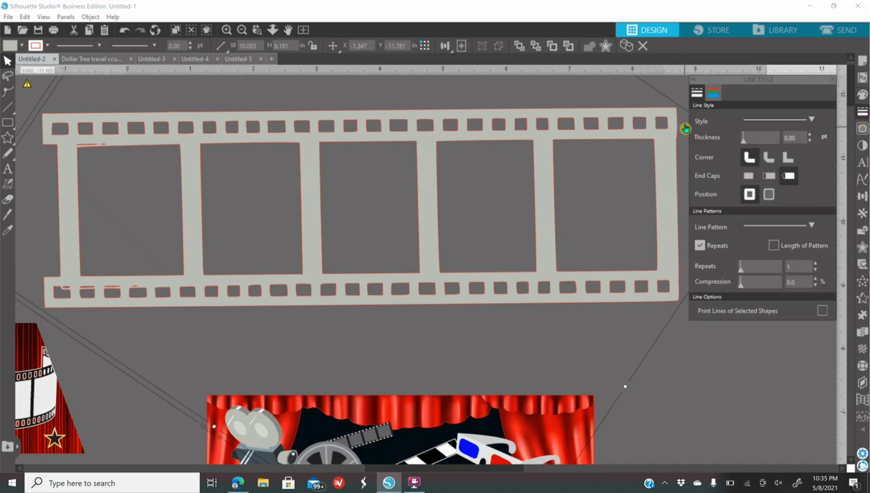
click(714, 93)
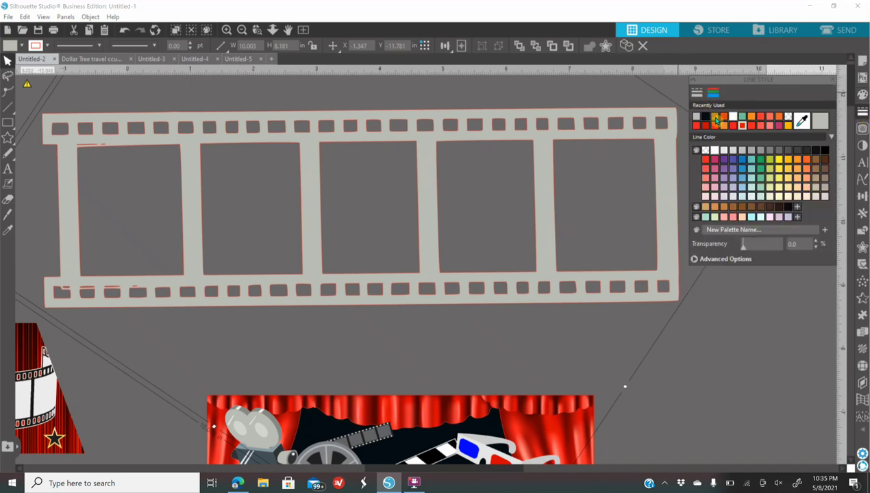
click(787, 117)
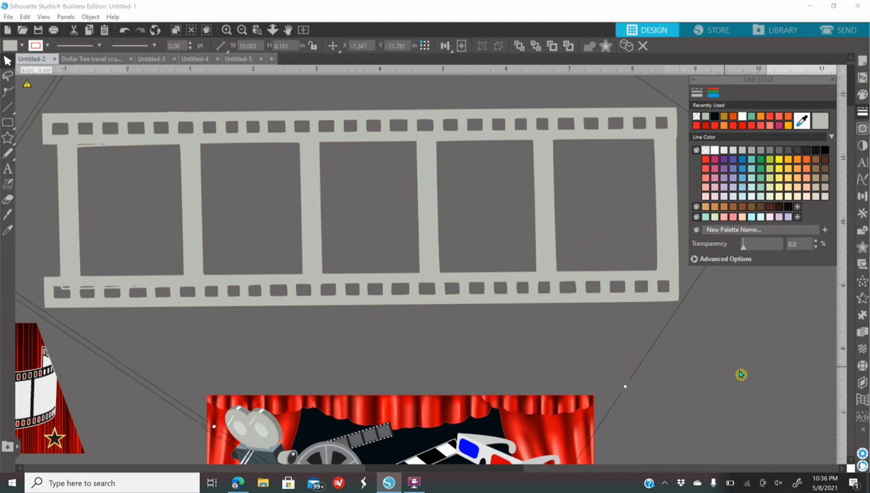
Cut the large grey film strip vertically after its second frame with the Knife tool and delete the piece beyond the cut
click(128, 214)
click(8, 216)
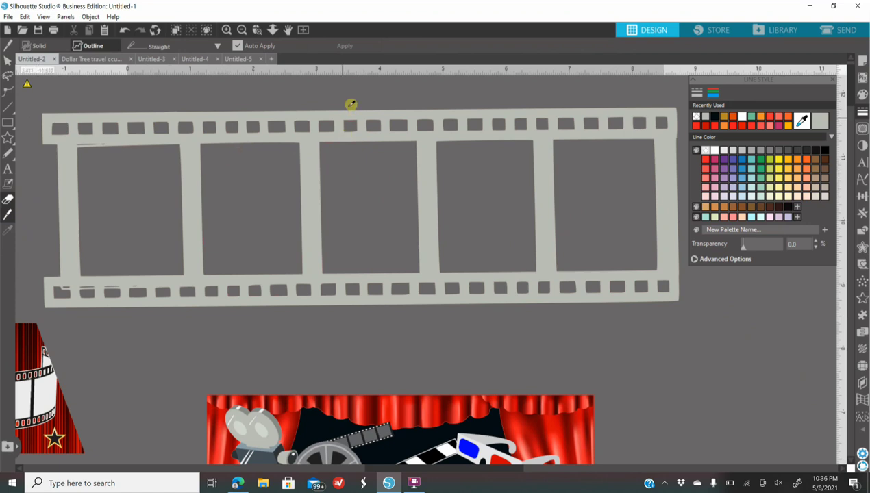
mouse_move(346, 98)
mouse_down()
mouse_move(362, 318)
mouse_move(431, 293)
mouse_up()
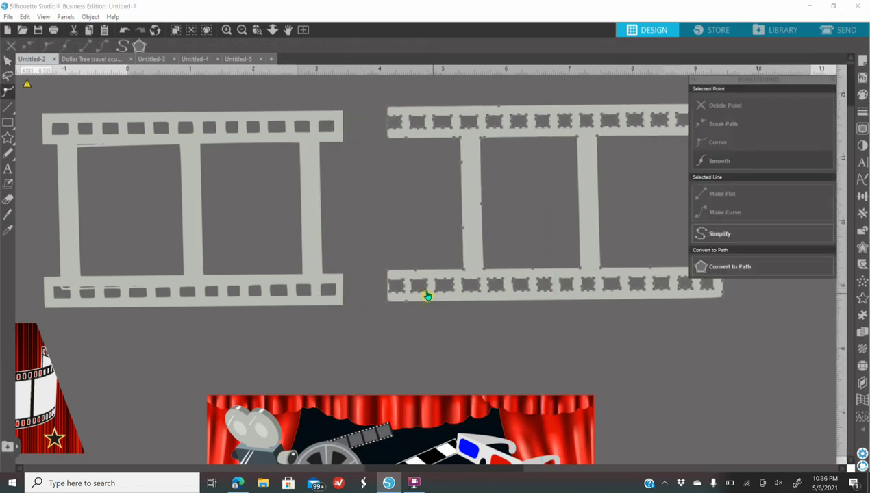
click(483, 284)
key(Delete)
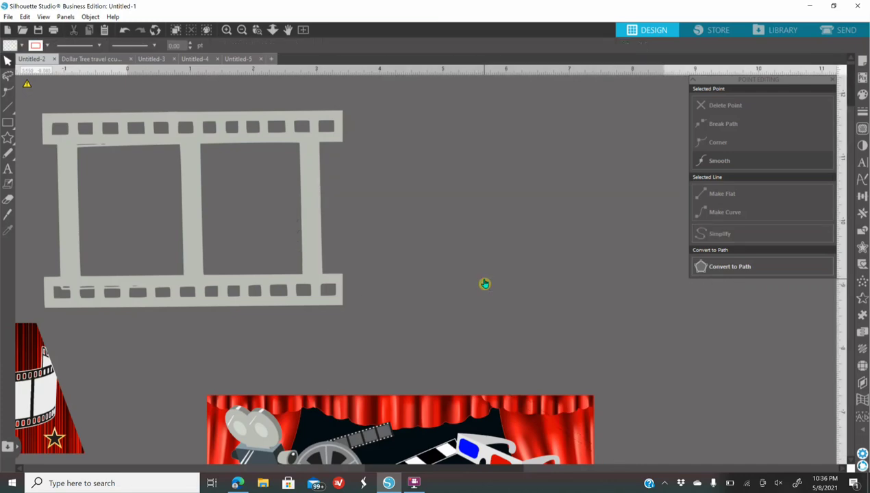
Position the two-frame grey strip above the curtain panel and move the small photo film strip to the empty area beside it
drag(182, 138, 342, 156)
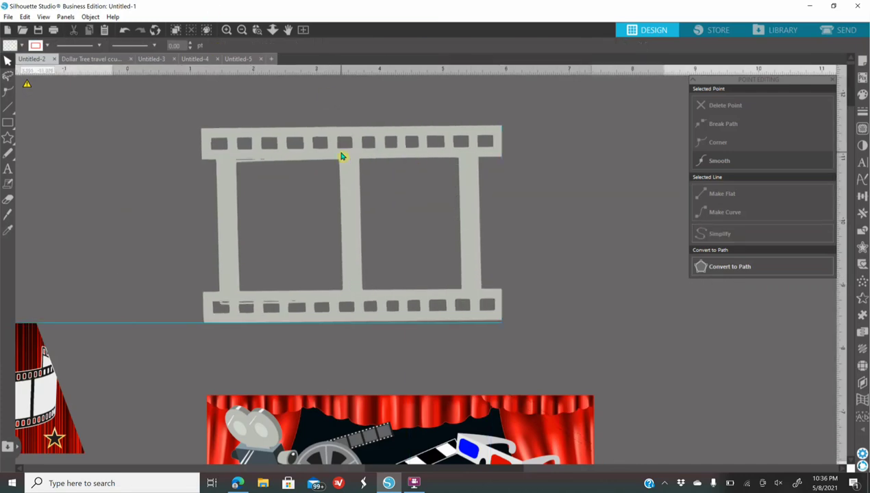
click(241, 30)
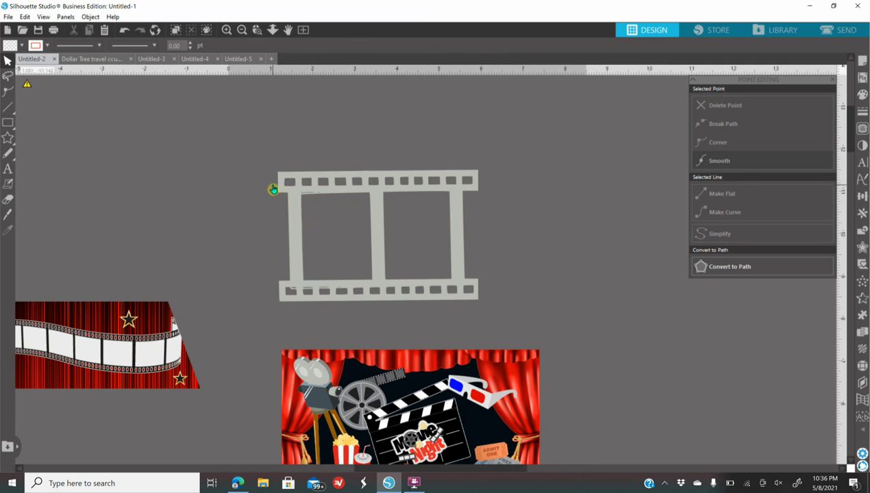
drag(341, 295, 330, 271)
scroll(451, 349, down, 5)
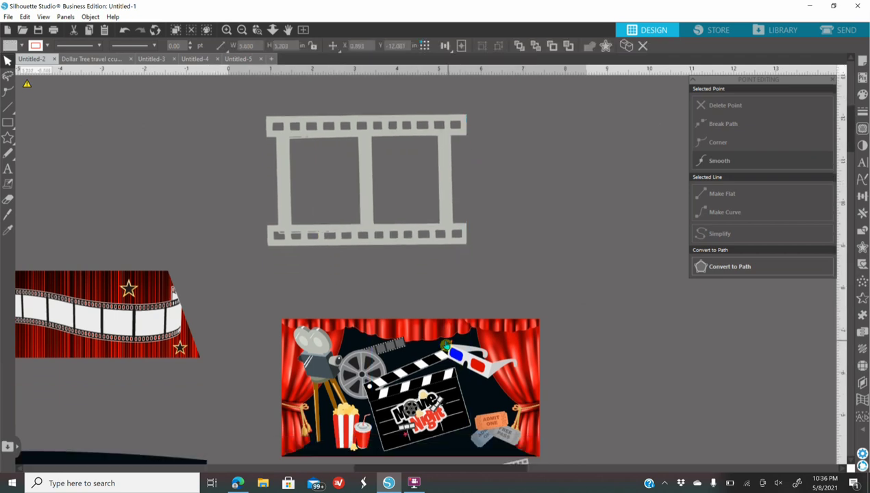
drag(507, 277, 176, 139)
scroll(233, 185, up, 3)
drag(181, 219, 149, 168)
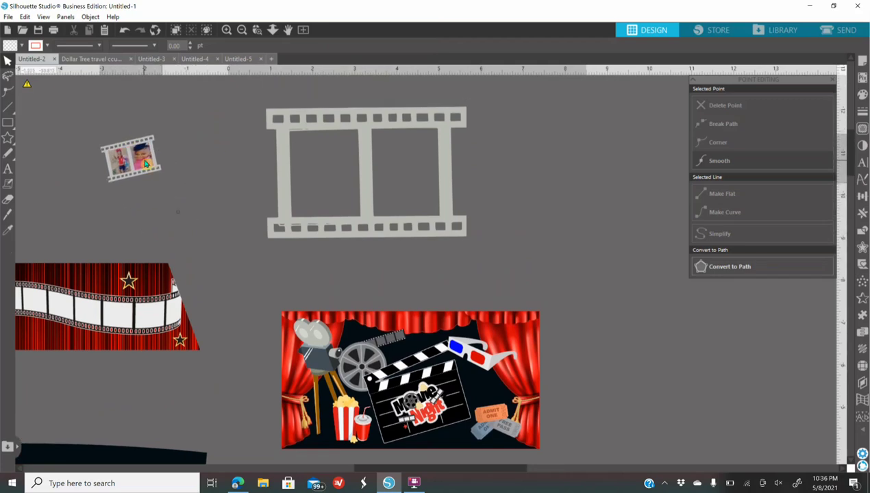
Duplicate the small photo film strip, ungroup the copy, and pull its portrait photo out beside the large two-frame strip
right_click(149, 168)
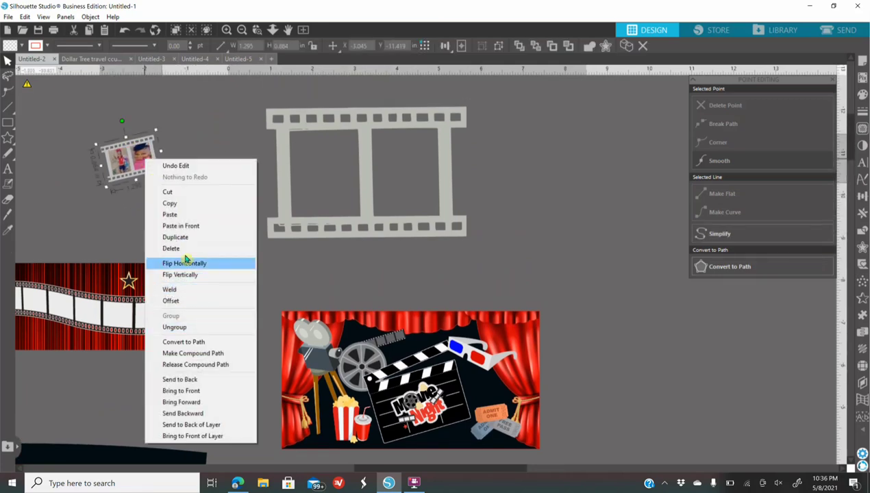
click(173, 237)
drag(149, 171, 201, 245)
right_click(200, 248)
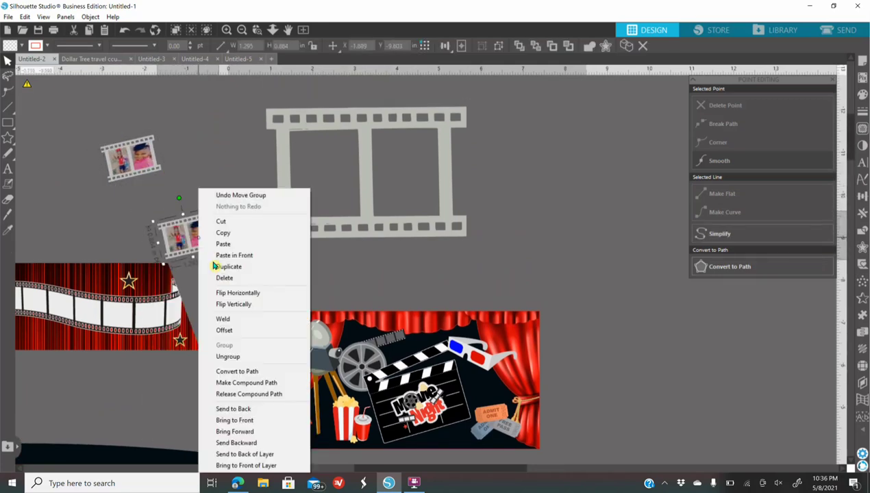
click(236, 356)
drag(195, 247, 480, 184)
right_click(241, 277)
click(210, 272)
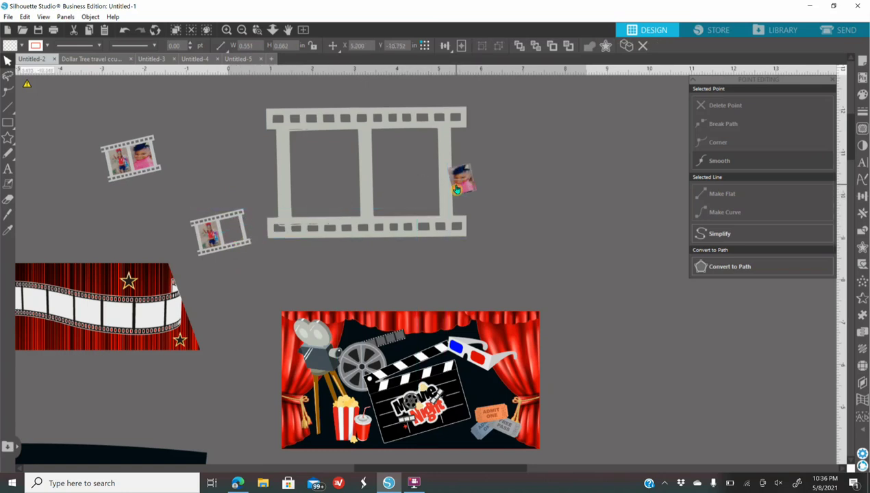
Straighten and enlarge the portrait photo, send it behind the large strip, and fit it to the second frame at about 1.98 × 2.26 in
drag(454, 145, 465, 146)
drag(458, 180, 505, 253)
drag(458, 233, 415, 204)
right_click(413, 204)
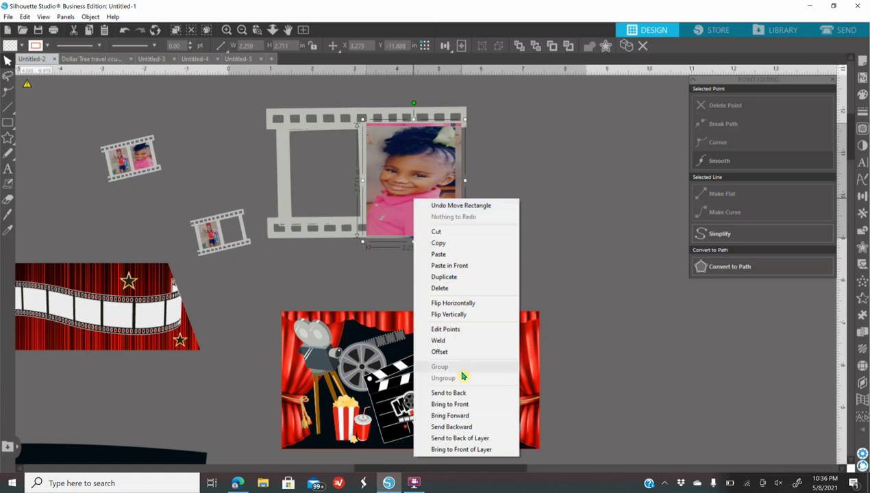
click(445, 391)
drag(415, 175, 412, 171)
drag(463, 177, 449, 178)
drag(405, 238, 405, 224)
drag(404, 117, 405, 121)
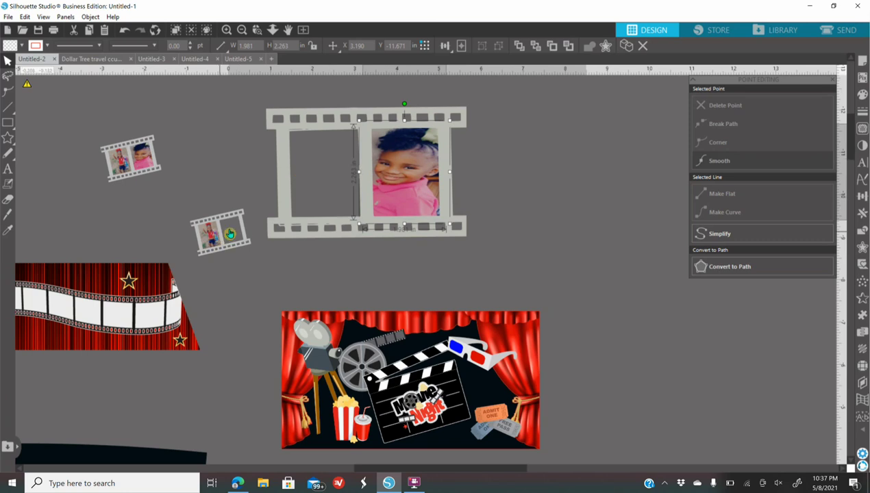
Move the original small photo strip near the curtain panel, and delete the leftover copy and the large strip with its portrait photo
drag(233, 106, 447, 218)
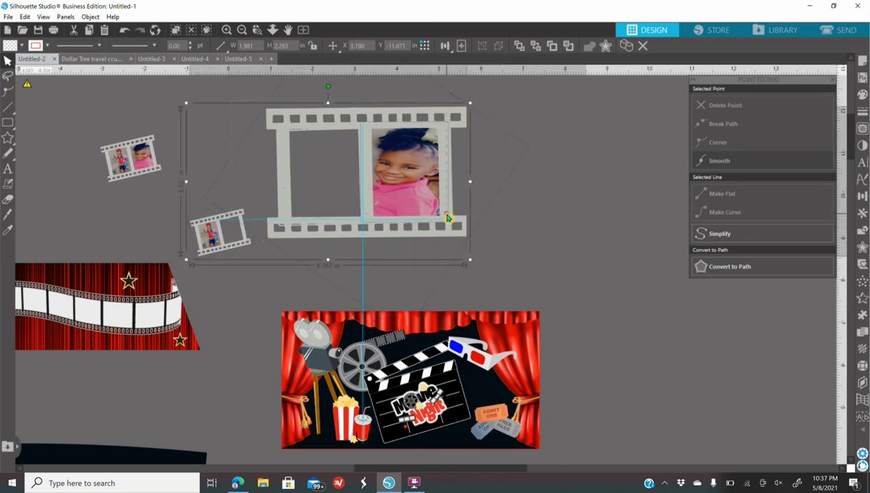
click(546, 234)
drag(152, 168, 484, 264)
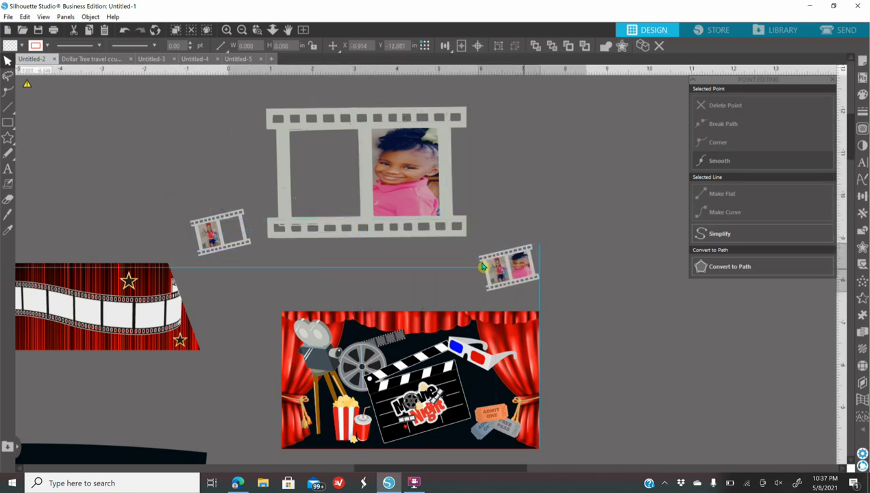
click(193, 228)
key(Delete)
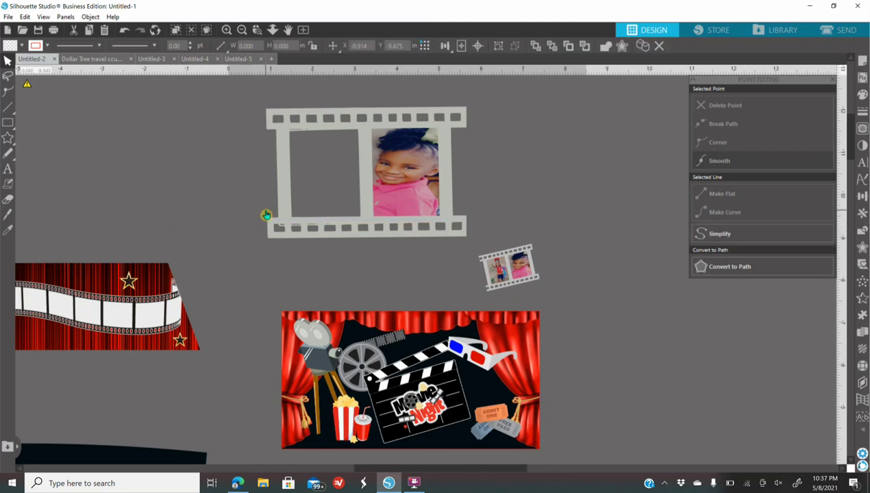
click(270, 141)
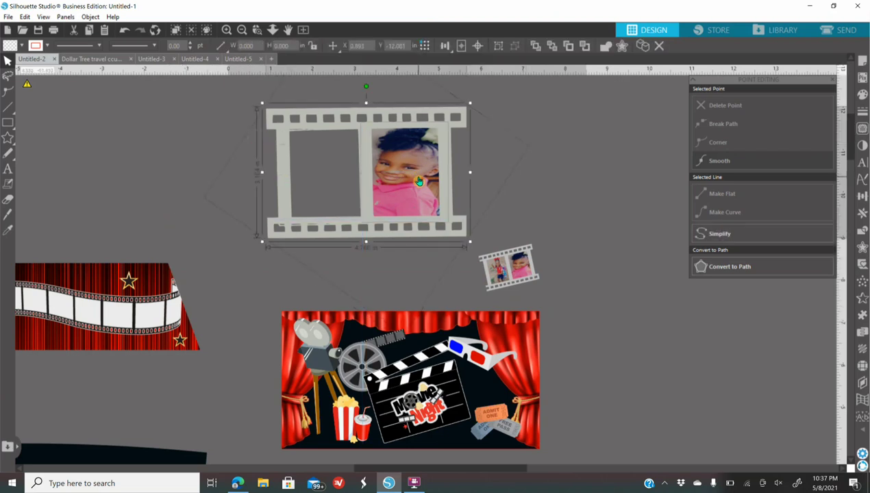
key(Delete)
Place the small photo film strip on the curtain panel, overlapping the clapperboard's edge above the admission tickets
drag(520, 262, 494, 386)
click(229, 31)
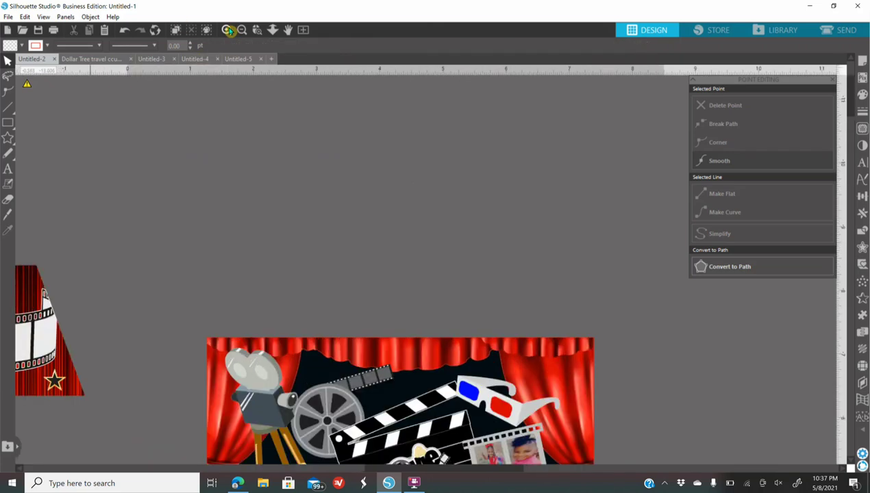
scroll(411, 204, down, 3)
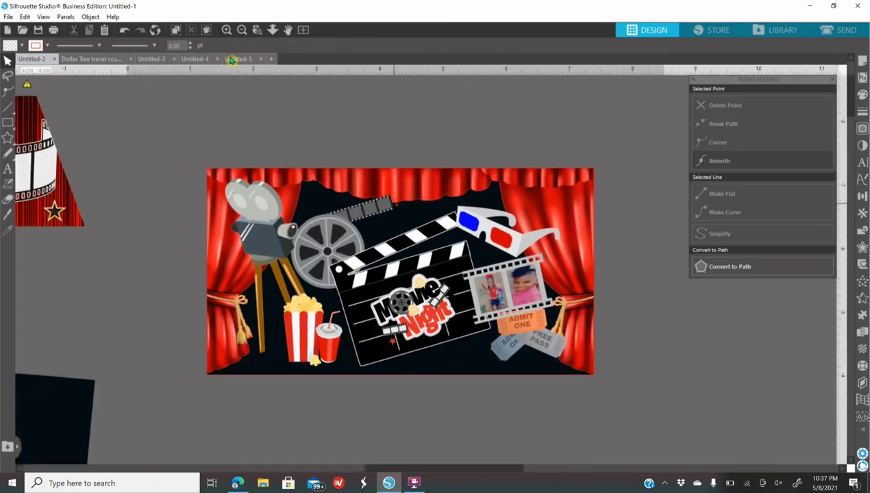
click(226, 30)
scroll(419, 210, down, 2)
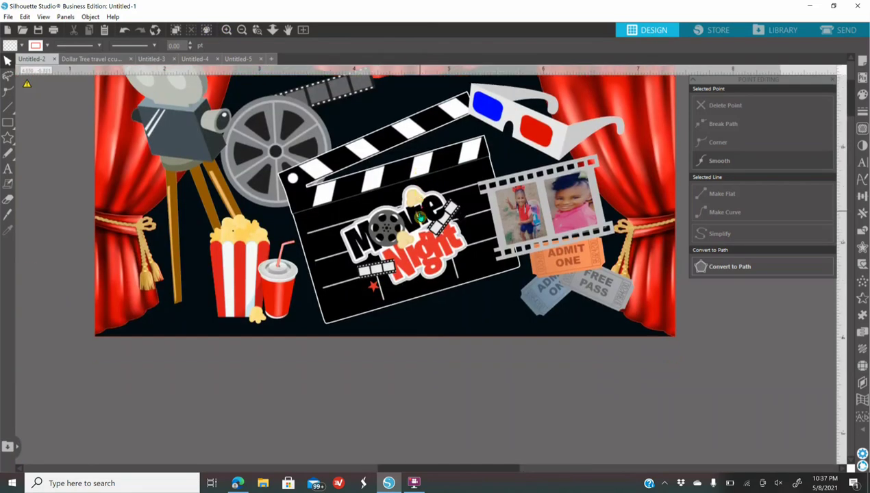
drag(579, 209, 555, 202)
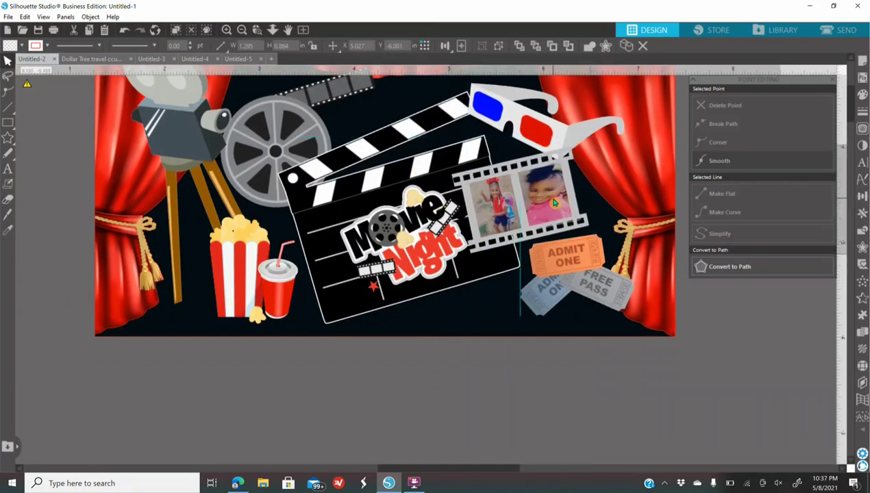
Bring the clapperboard to the front and shift the photo film strip outward so both photos show beside it
click(405, 251)
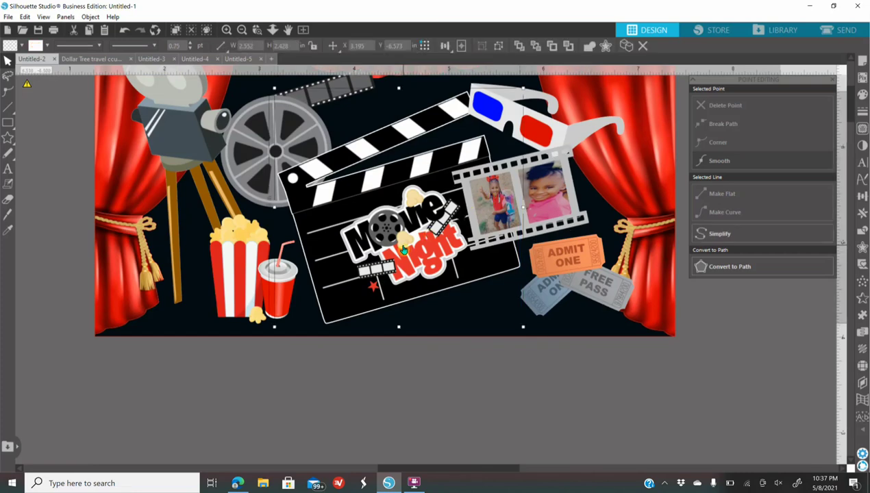
right_click(404, 250)
click(456, 420)
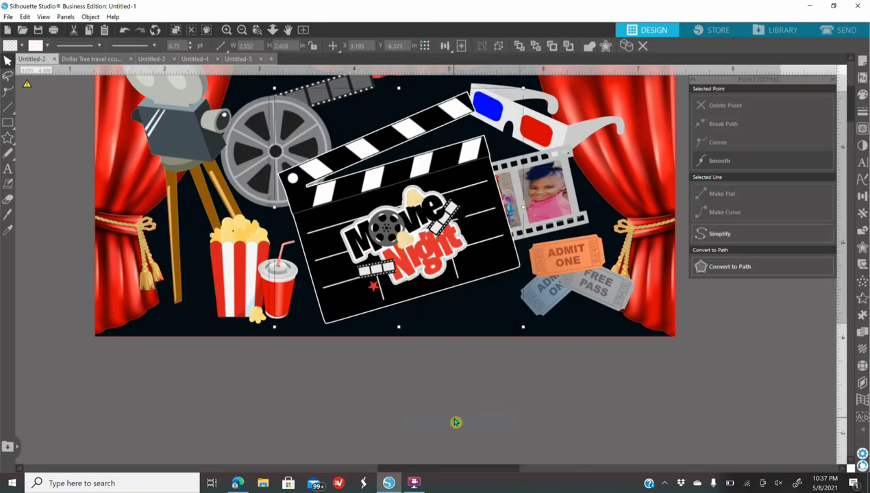
drag(538, 202, 546, 166)
Shrink the 3D glasses to about 1.37 in wide and center them in the space above the photo film strip
scroll(458, 381, up, 3)
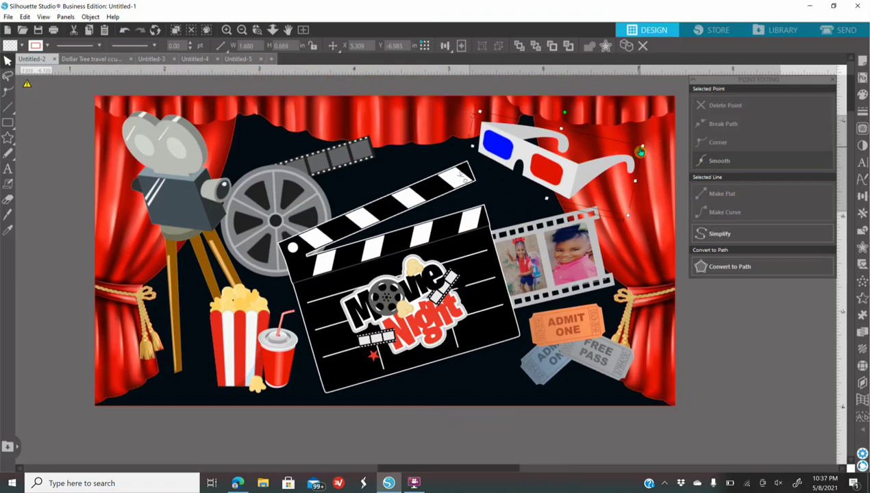
drag(642, 145, 612, 161)
drag(558, 185, 568, 167)
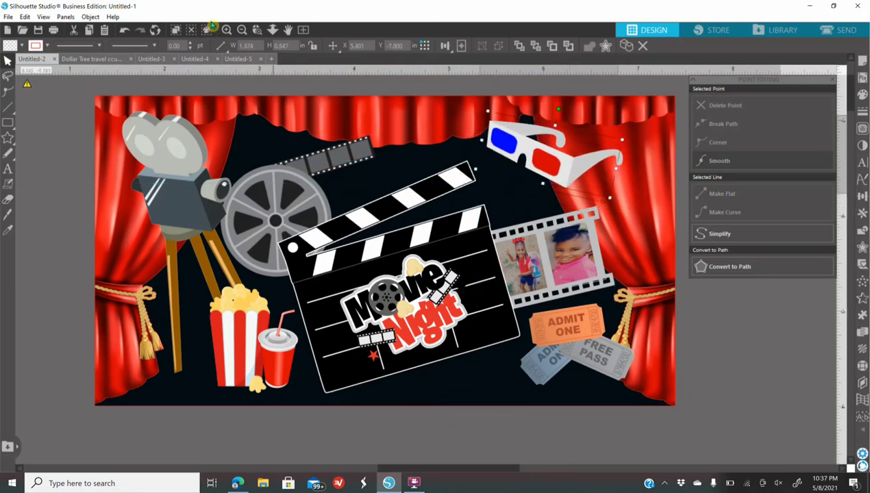
Move the two gold star outlines from the dark curved panel onto the curtain panel, near the movie camera and above the photo strip
click(242, 31)
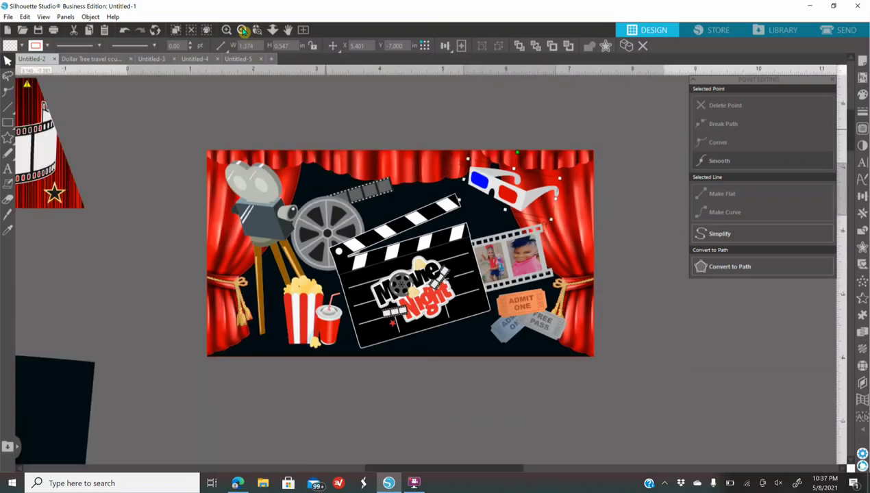
click(242, 30)
scroll(414, 310, up, 1)
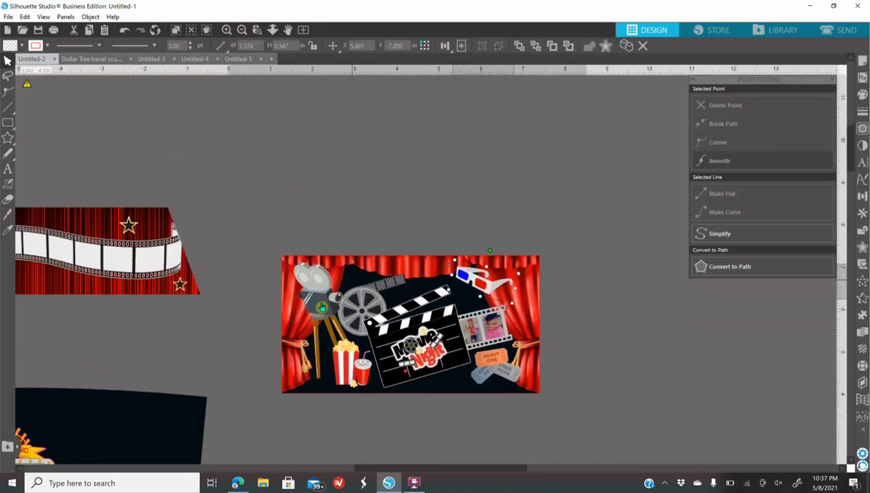
scroll(315, 357, down, 1)
scroll(290, 357, down, 2)
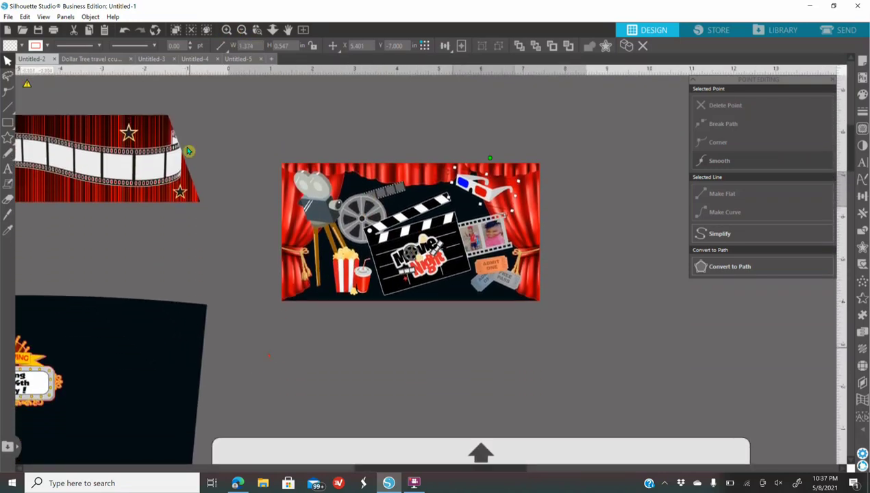
click(242, 30)
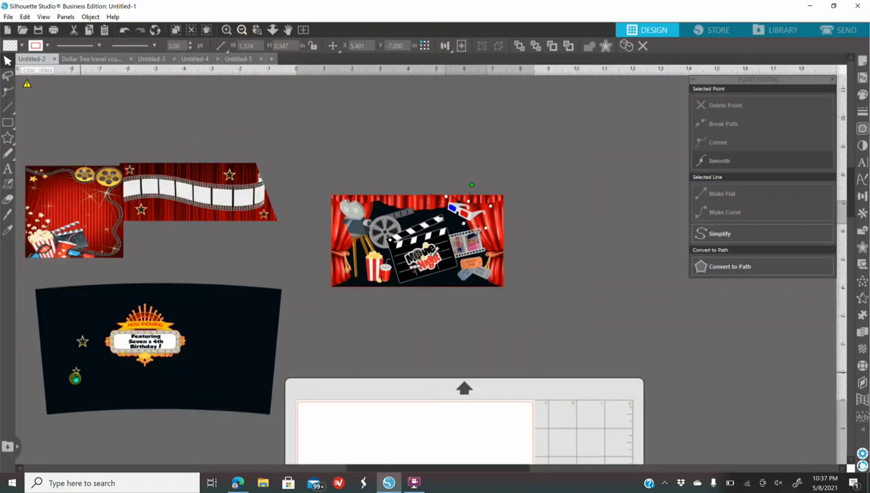
click(378, 208)
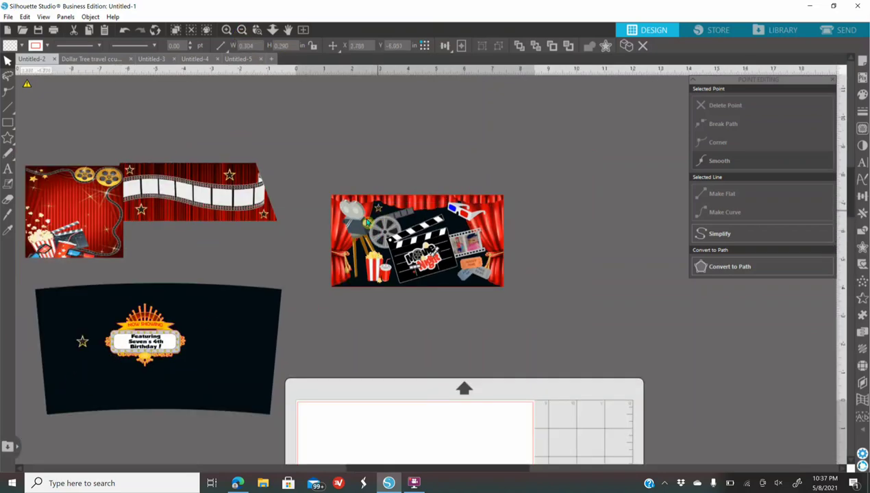
drag(77, 346, 458, 226)
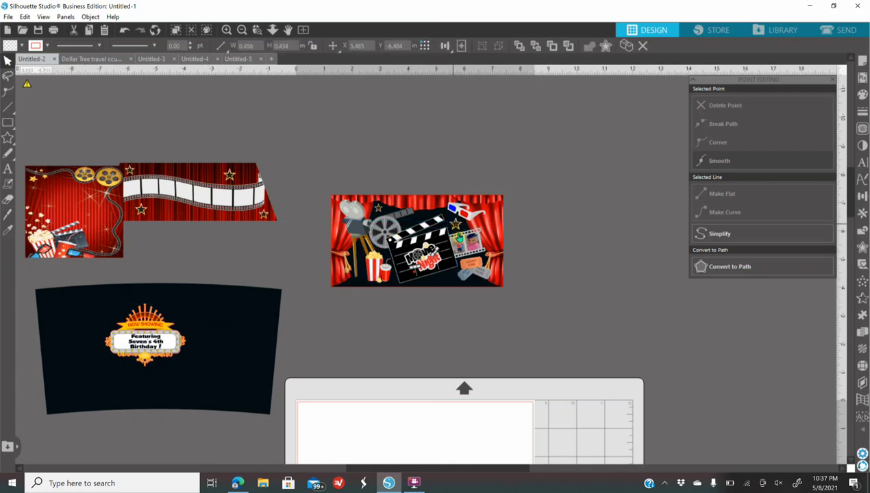
Group the curtain panel with all of its movie-night decorations
click(365, 233)
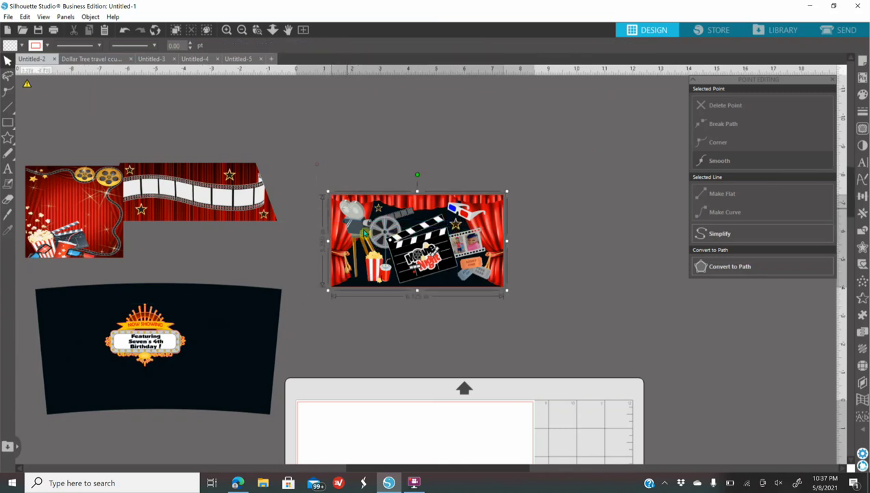
click(572, 297)
right_click(444, 248)
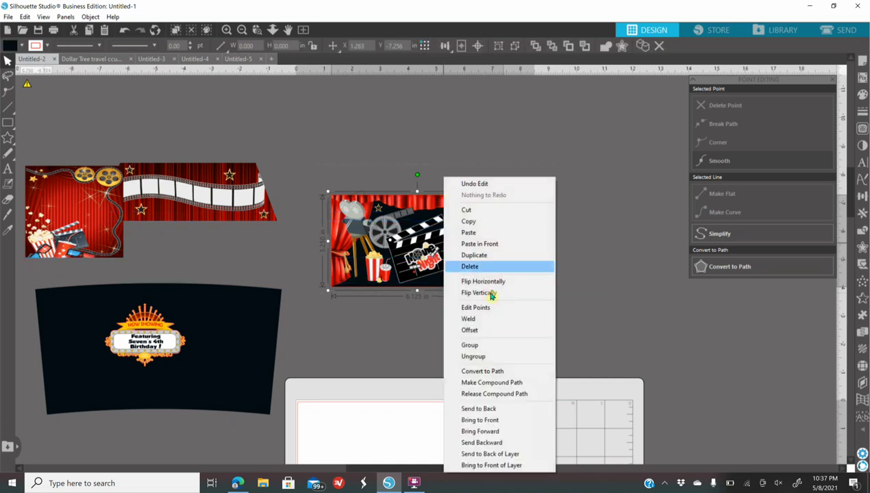
click(493, 345)
Arrange the square panel beside the grouped curtain panel with the film-strip trapezoid above it, and delete the dark curved panel
drag(406, 245, 380, 228)
drag(211, 211, 216, 143)
drag(356, 232, 184, 230)
drag(97, 194, 102, 196)
drag(265, 324, 49, 408)
key(Delete)
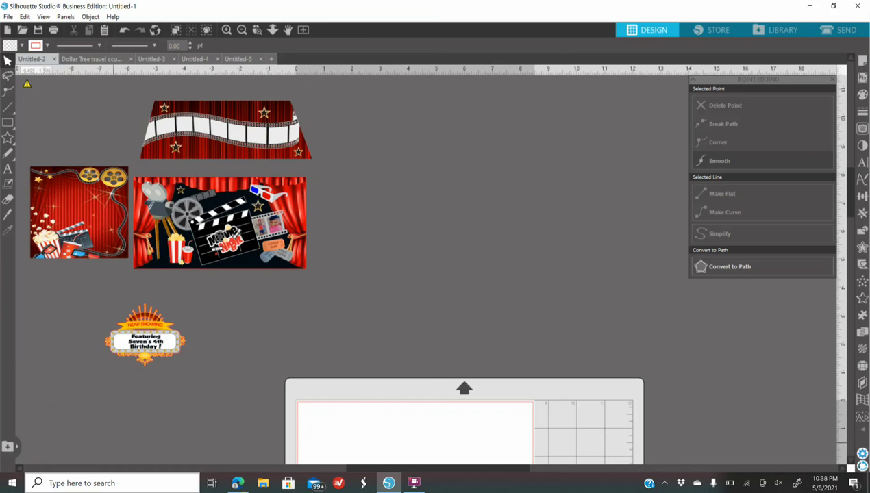
Switch to the browser to examine the black favor treat box's shape on Amazon, and return to Silhouette Studio
click(237, 482)
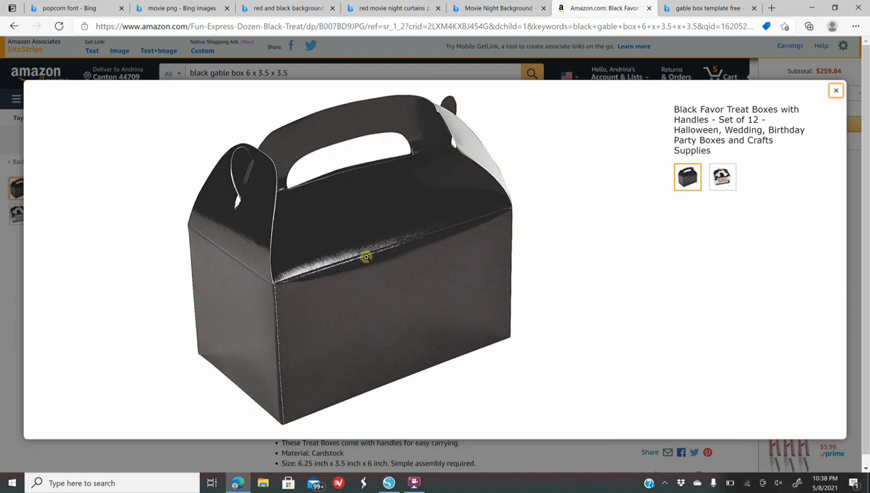
click(388, 483)
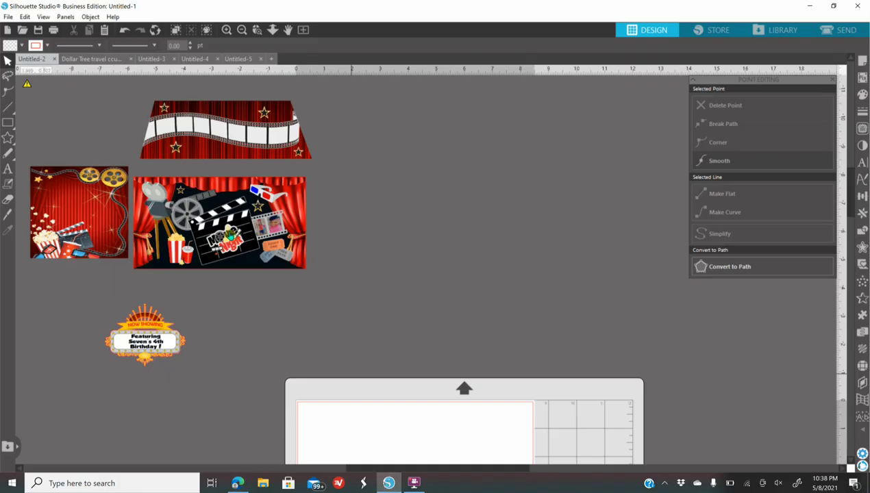
Move the marquee sign graphic off its red backing onto empty space and place the black birthday text over its white area
drag(172, 344, 410, 317)
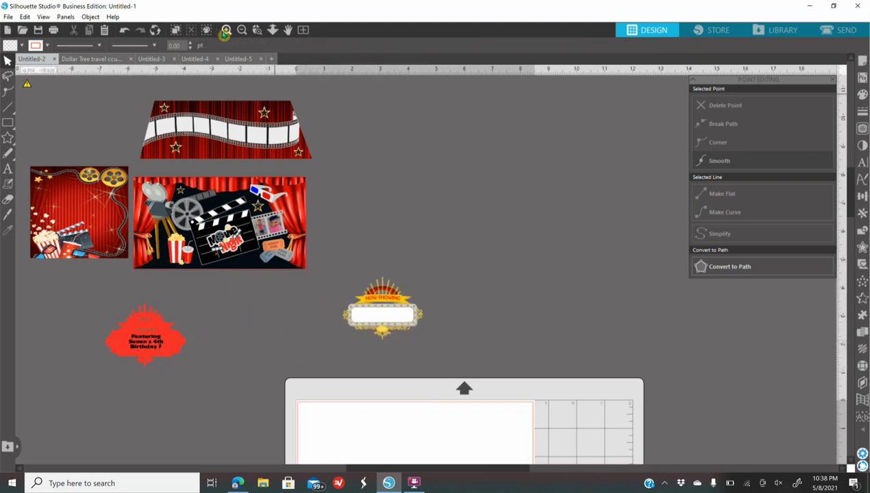
click(225, 31)
scroll(368, 389, up, 2)
drag(353, 396, 405, 259)
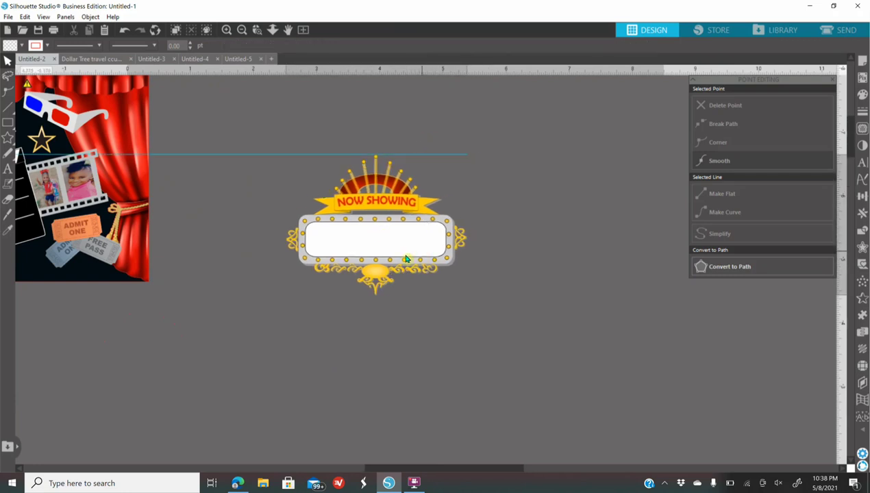
click(241, 30)
drag(28, 380, 414, 255)
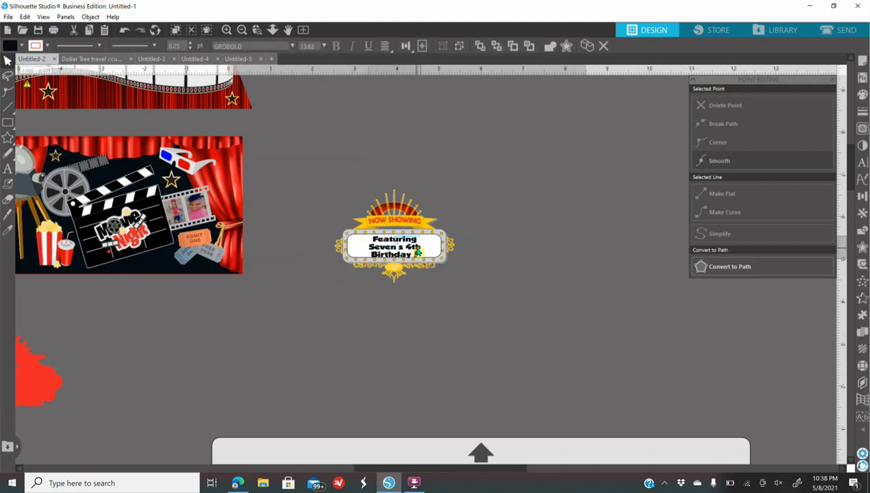
click(406, 386)
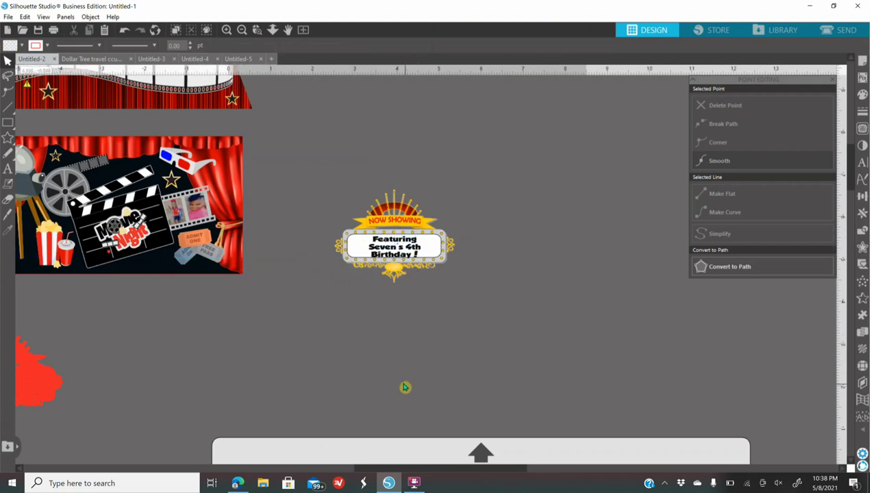
Try adding the text "SE" in the 72 pt Amarillo font below the marquee sign
click(6, 172)
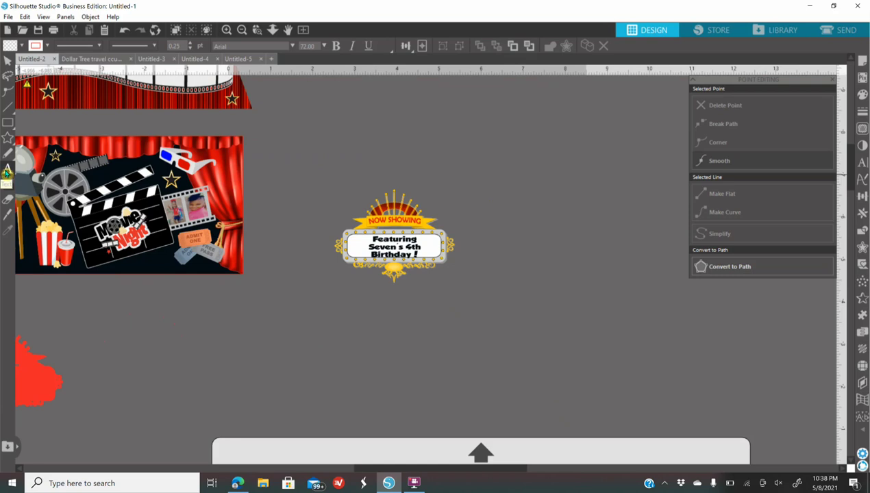
click(859, 168)
key(Escape)
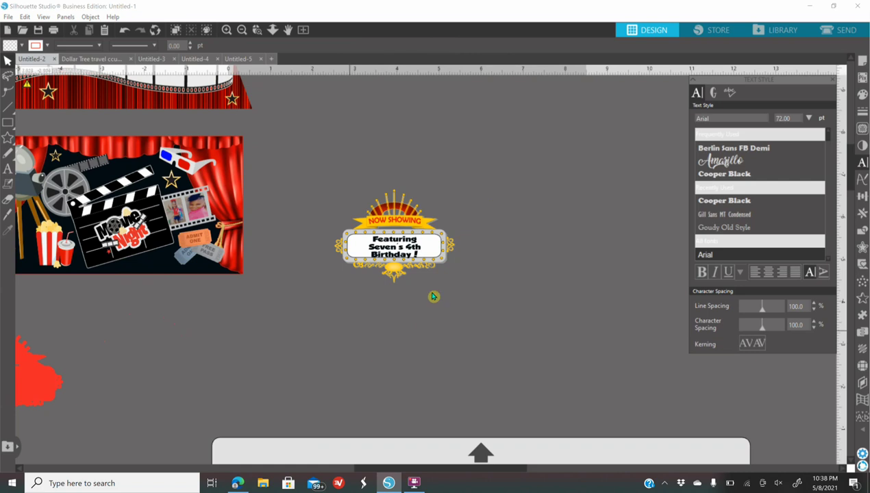
click(712, 165)
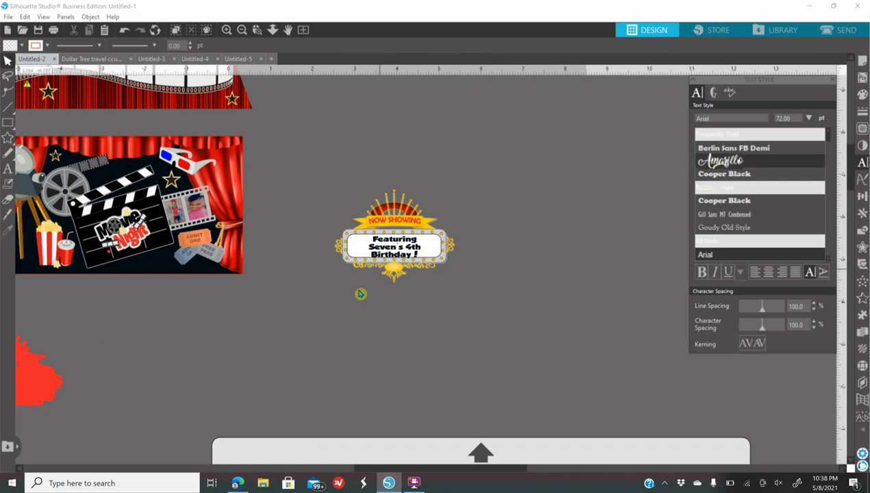
click(6, 171)
click(374, 315)
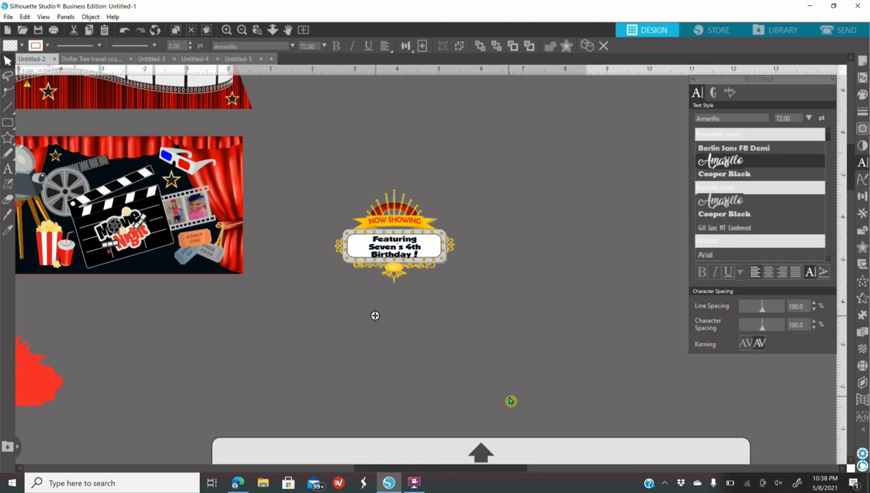
text(S)
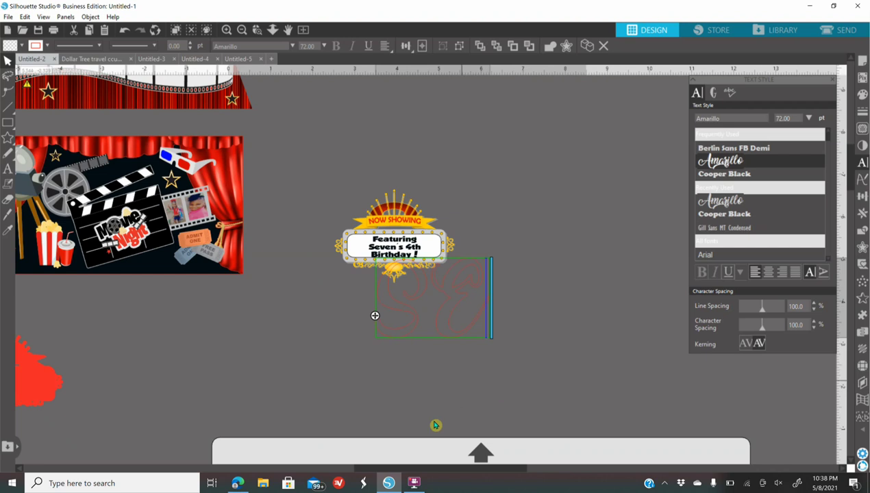
click(405, 382)
click(392, 326)
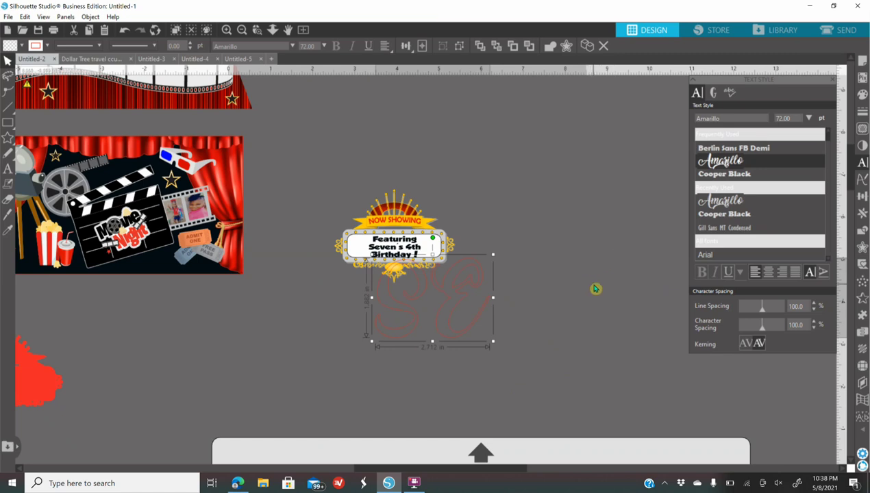
Fill the "SE" lettering with black and move it slightly away from the marquee sign
click(863, 97)
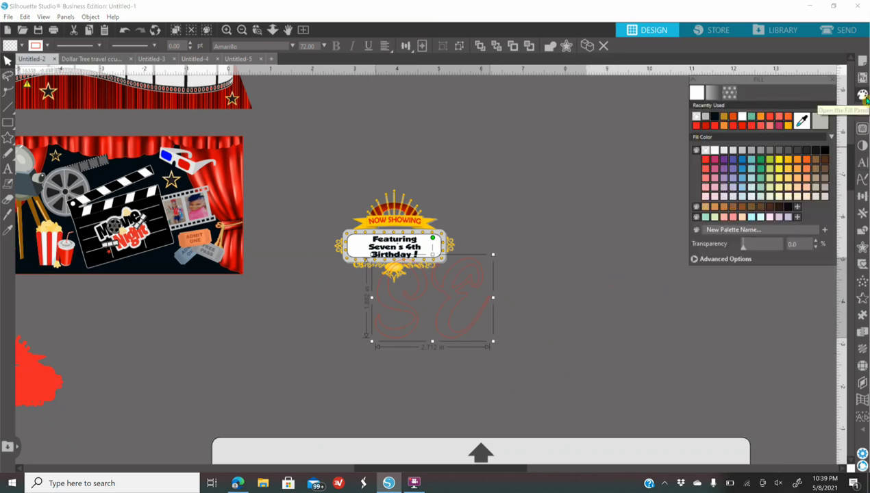
click(716, 118)
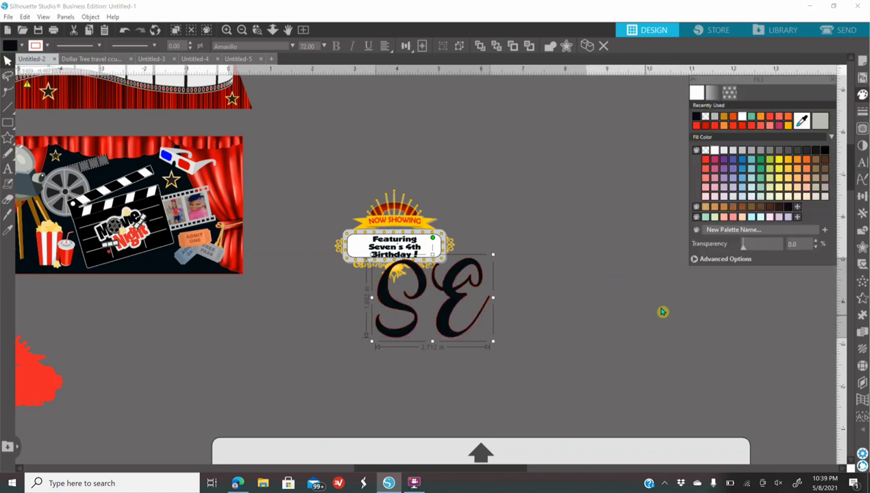
drag(452, 318, 461, 334)
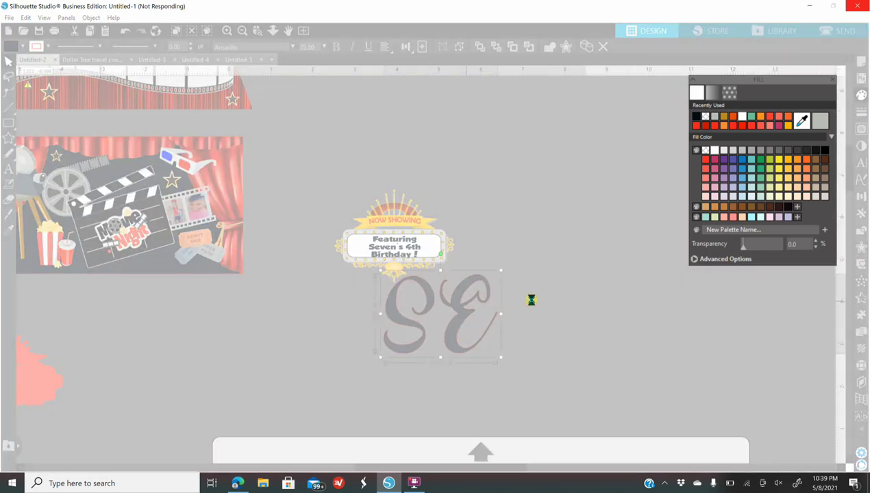
Reposition the birthday text so it sits within the marquee sign's white rectangle
scroll(395, 259, up, 2)
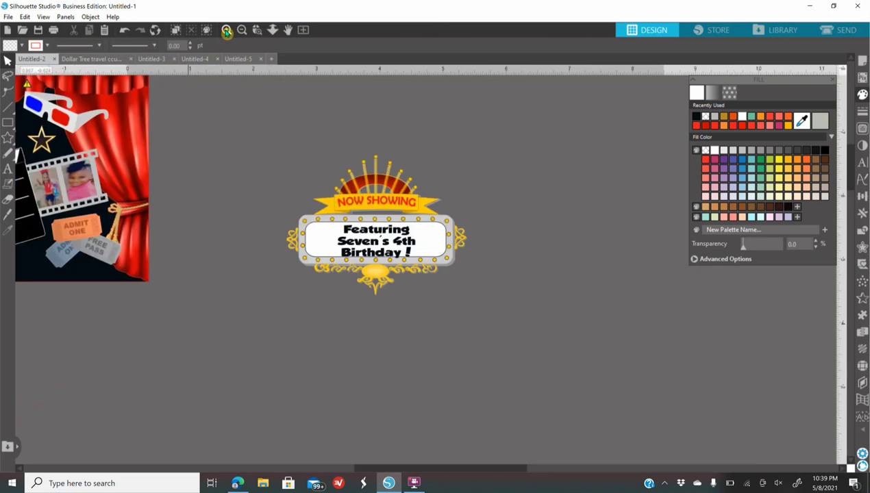
click(387, 255)
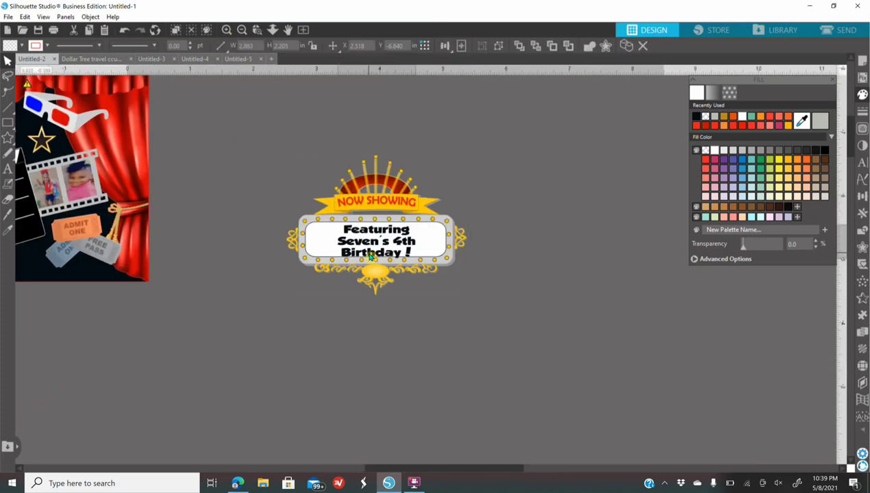
double_click(371, 256)
drag(370, 254, 378, 254)
click(286, 257)
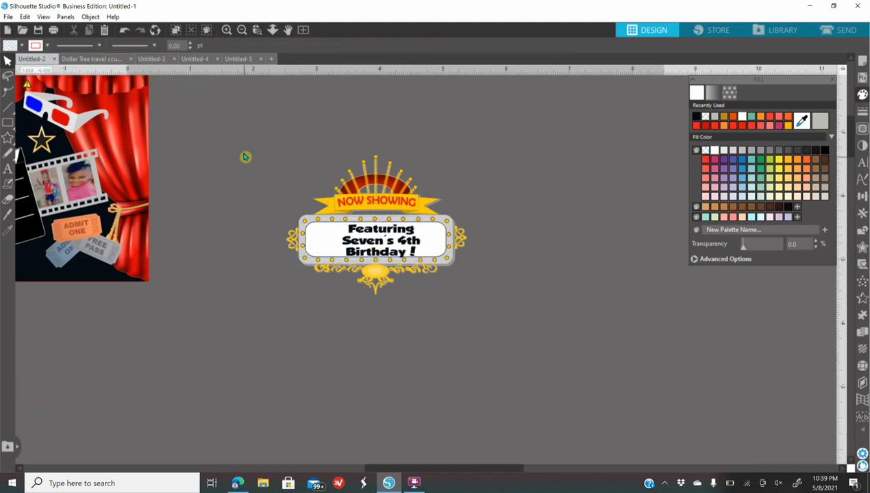
Group the marquee sign with its birthday text
click(307, 198)
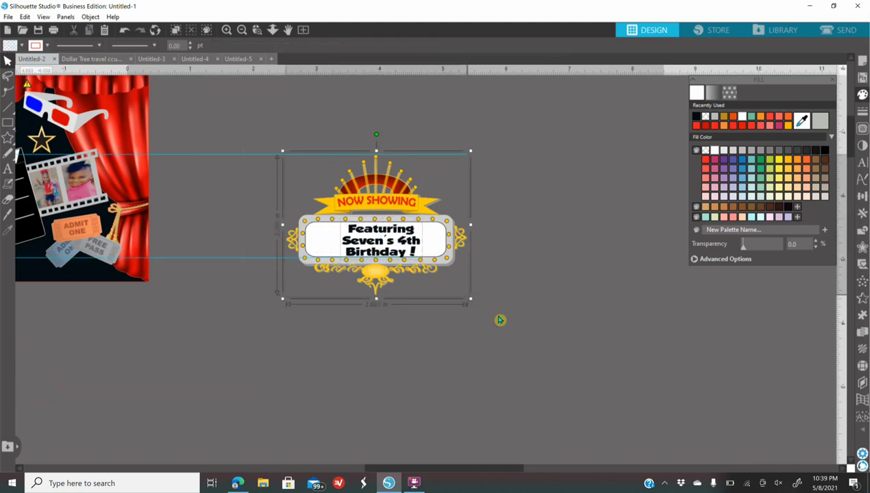
right_click(417, 255)
click(459, 344)
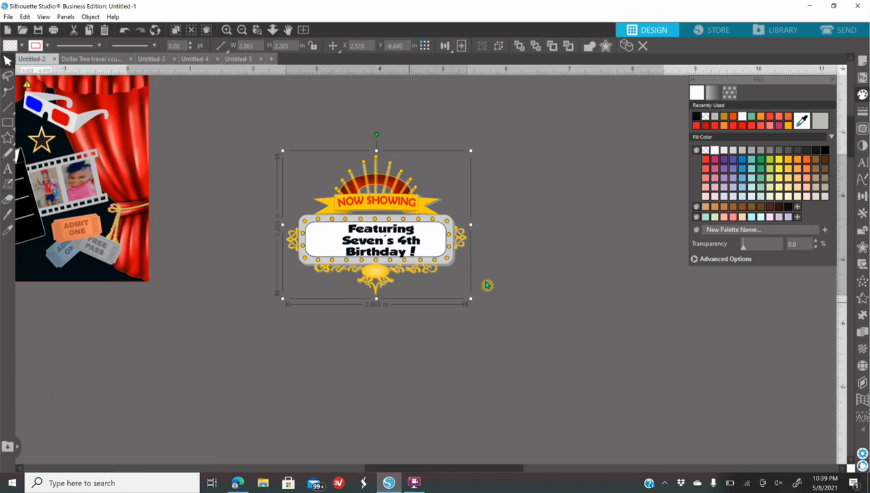
Add a 0.055 in offset with rounded corners around the marquee sign and fill it white
click(862, 248)
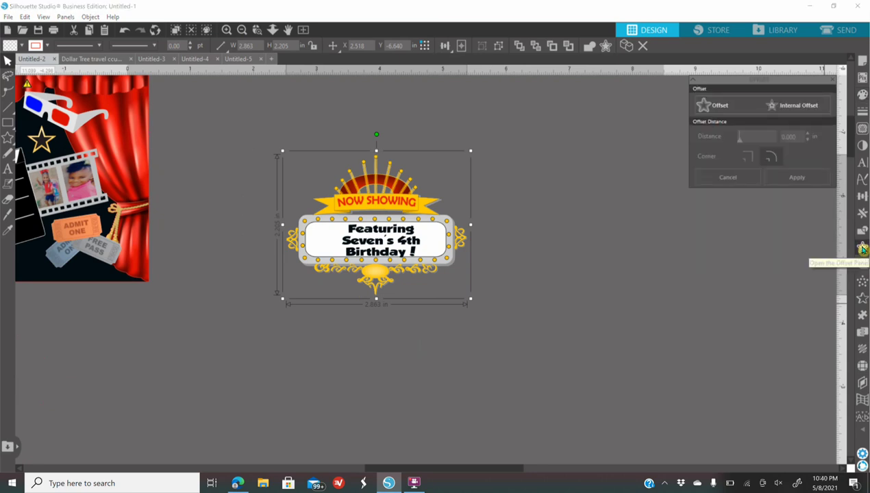
click(727, 106)
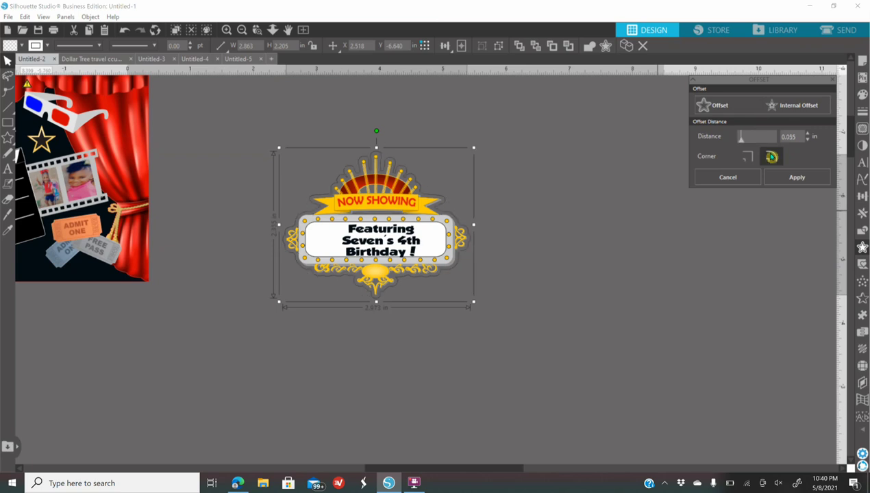
click(862, 96)
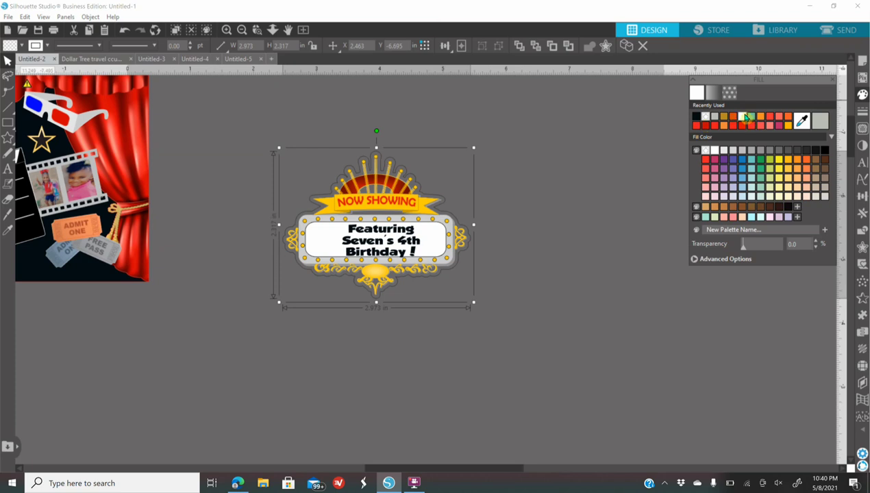
click(744, 116)
Set the white offset's line color to transparent
click(863, 111)
click(713, 92)
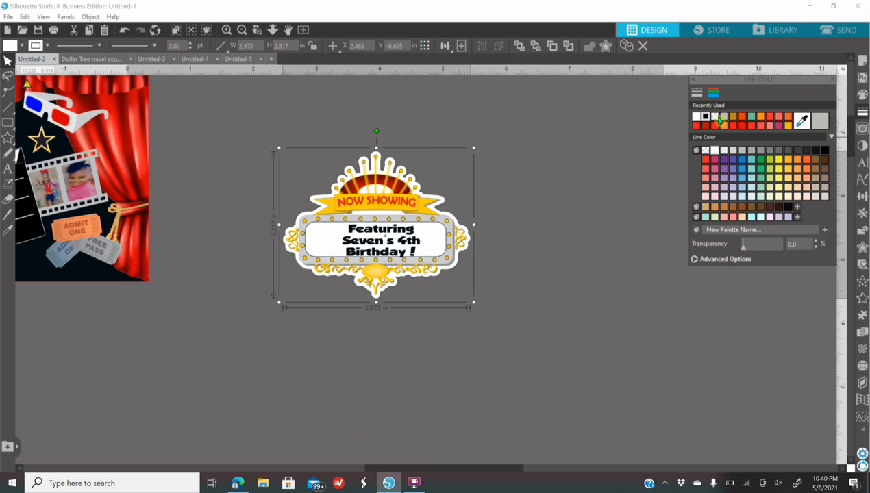
click(716, 117)
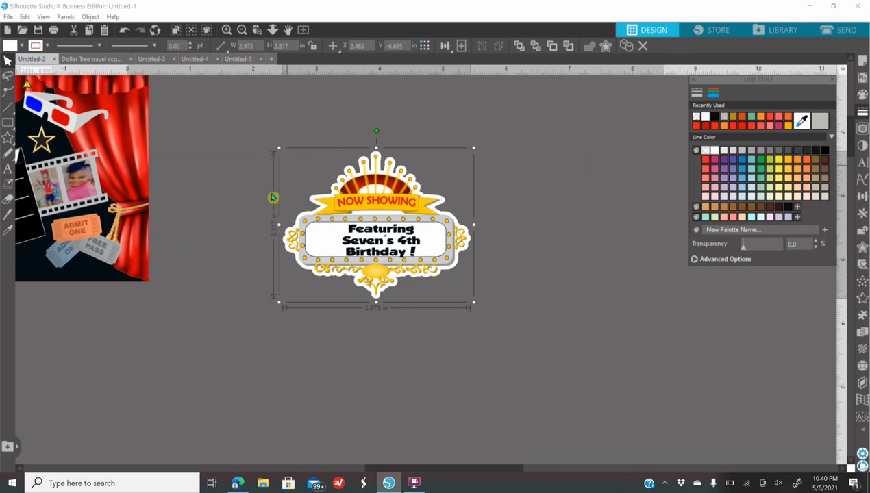
Group the marquee sign with its white offset and shift the group slightly down
drag(212, 154, 510, 312)
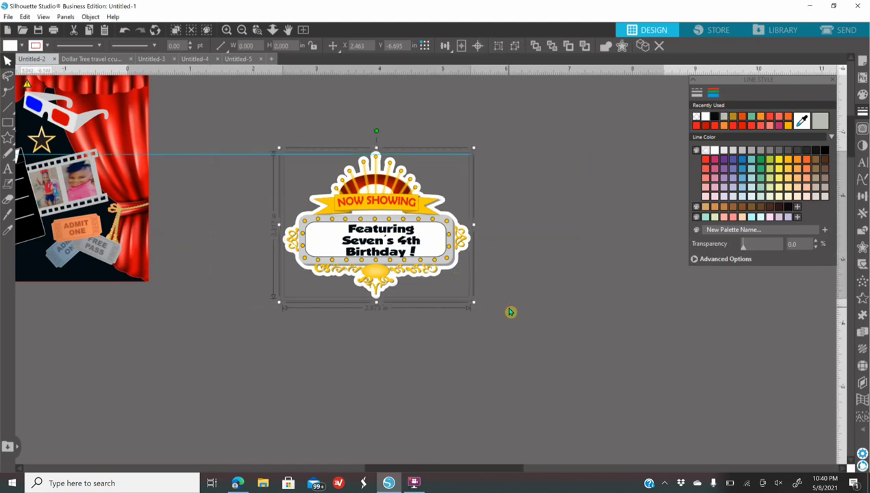
right_click(426, 241)
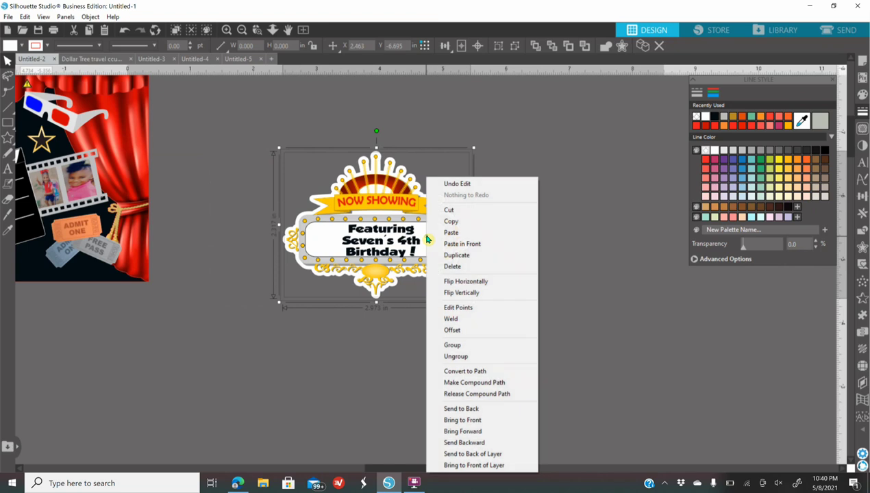
click(456, 342)
mouse_move(397, 258)
mouse_down()
mouse_move(450, 268)
mouse_move(416, 267)
mouse_move(406, 255)
mouse_up()
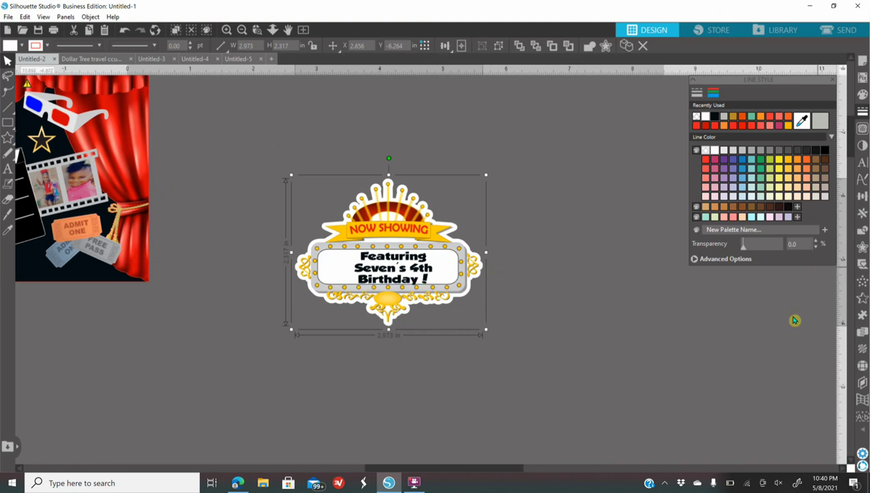
Add a rounded offset of about 0.1 in around the grouped marquee sign and fill it red
click(861, 247)
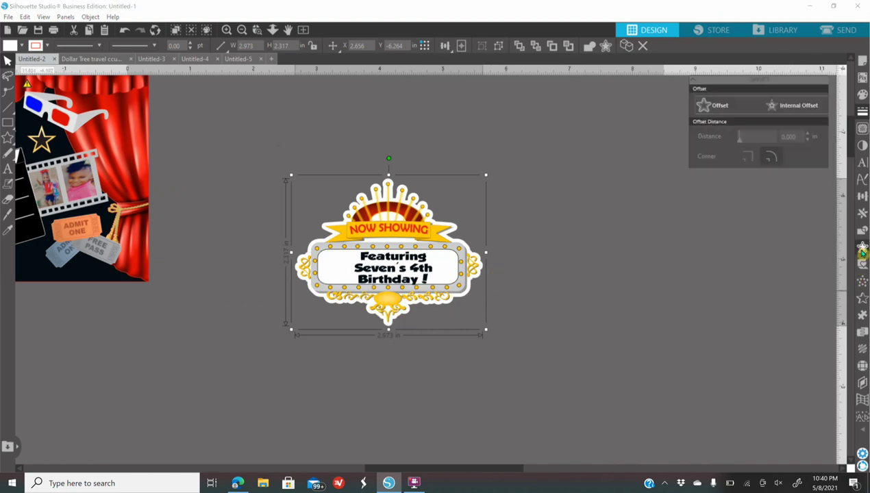
click(716, 110)
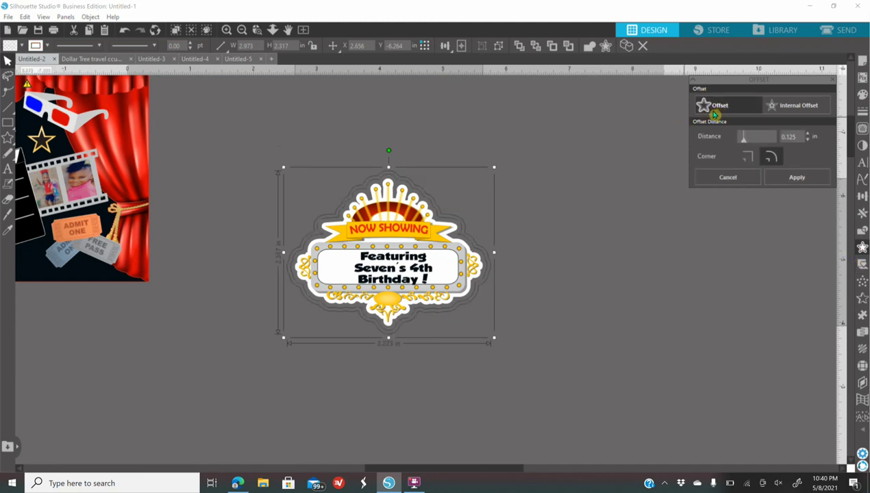
click(808, 140)
click(808, 140)
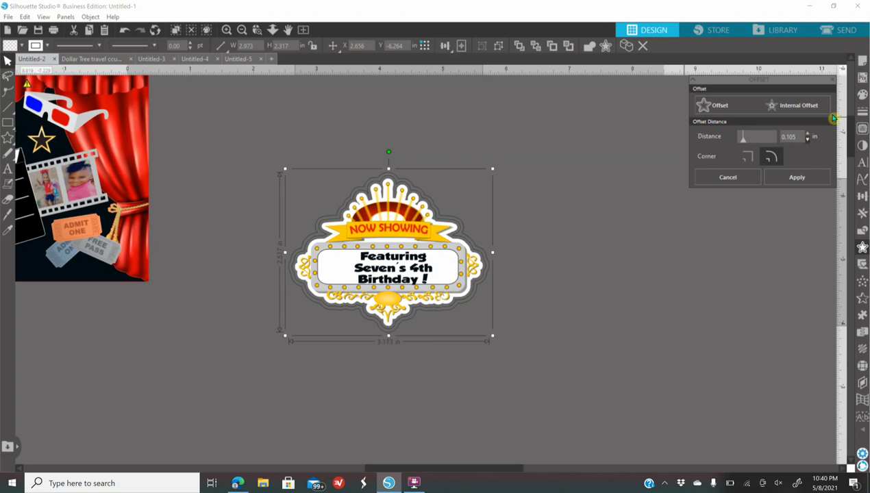
click(862, 94)
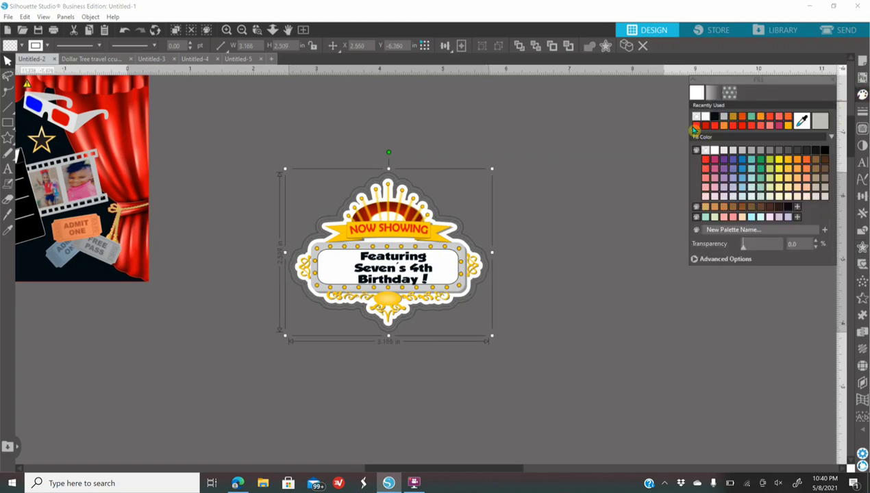
click(699, 126)
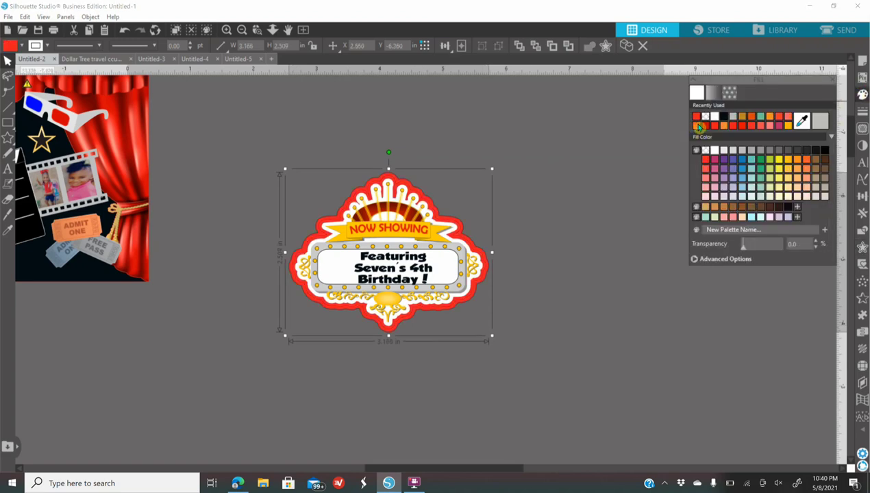
Add a 0.080 in offset with rounded corners around the red-bordered marquee sign and fill it golden yellow
click(862, 249)
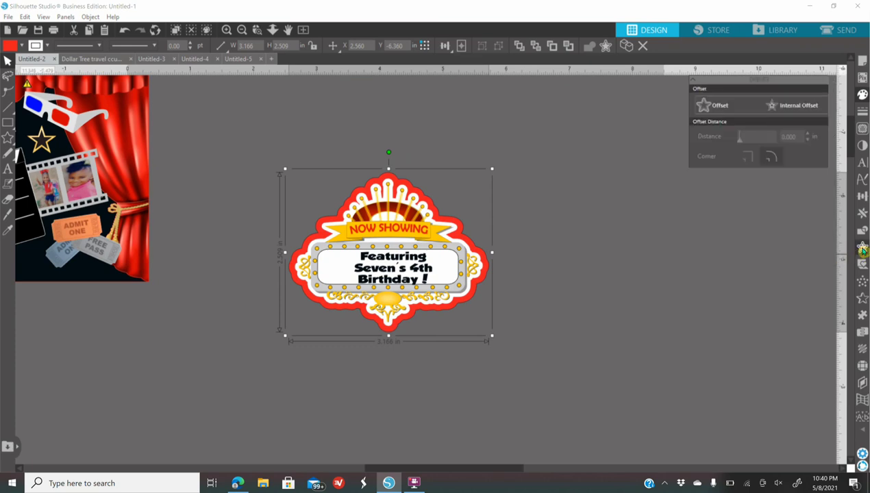
click(713, 111)
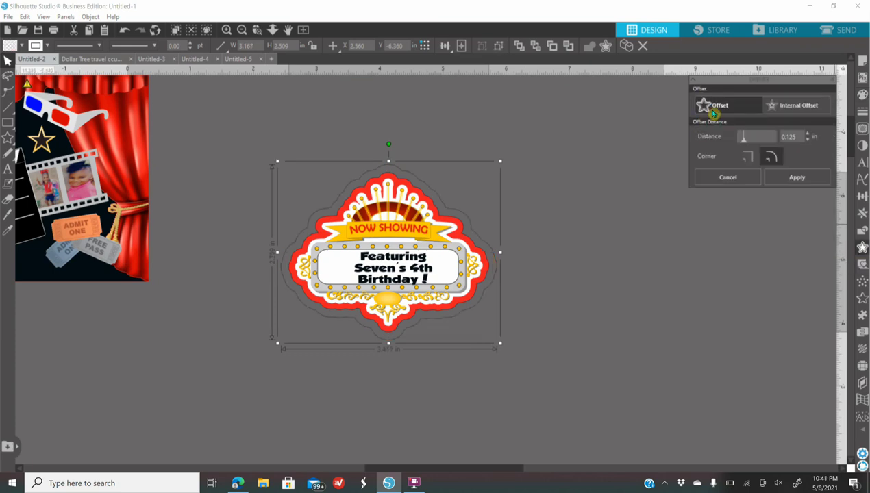
click(808, 140)
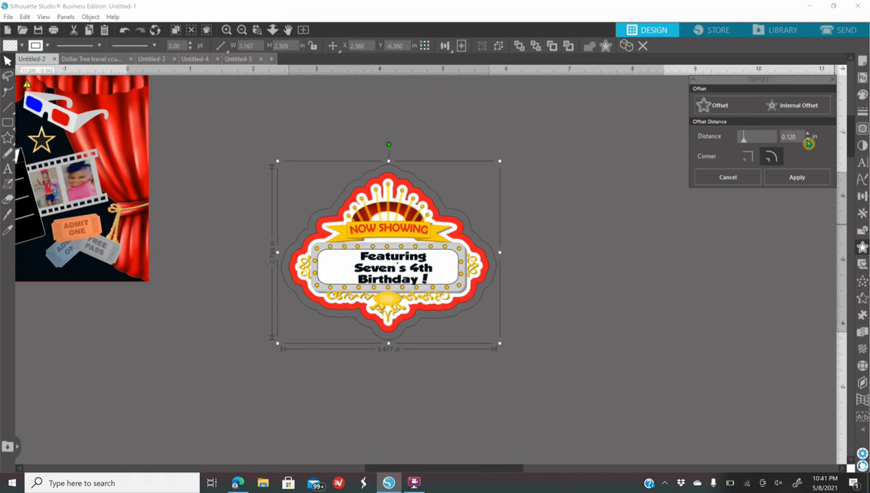
click(808, 140)
click(809, 141)
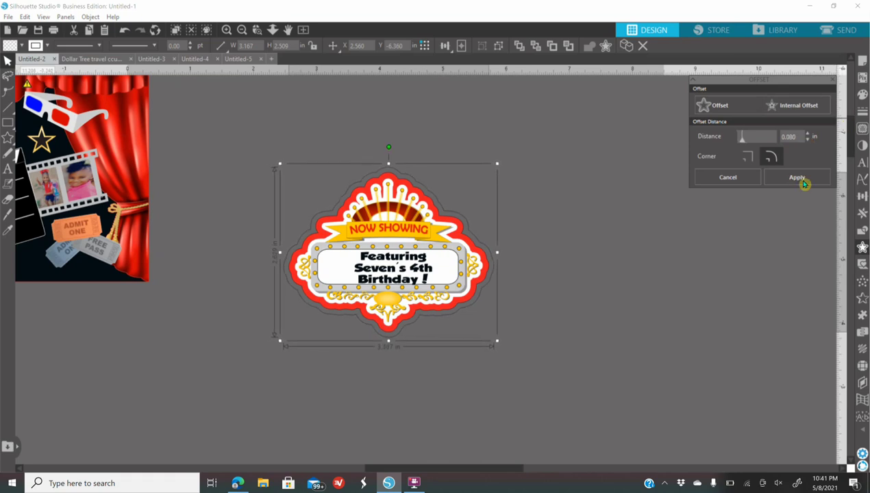
click(862, 93)
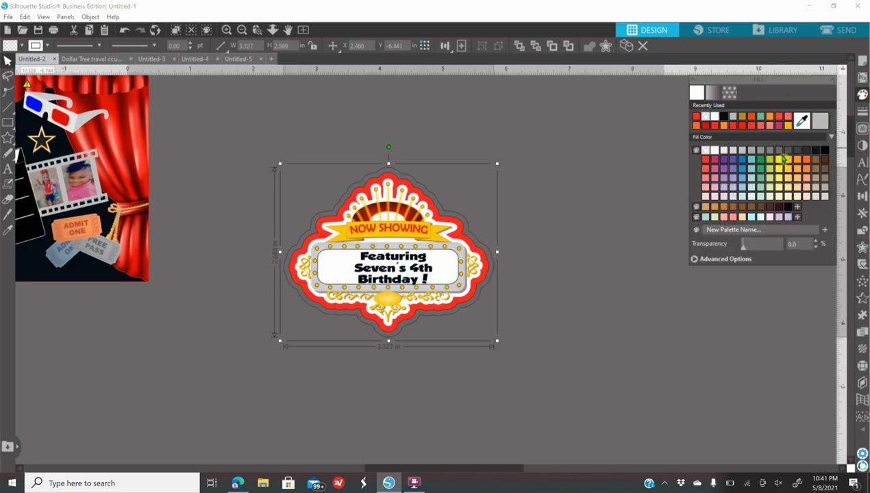
click(789, 160)
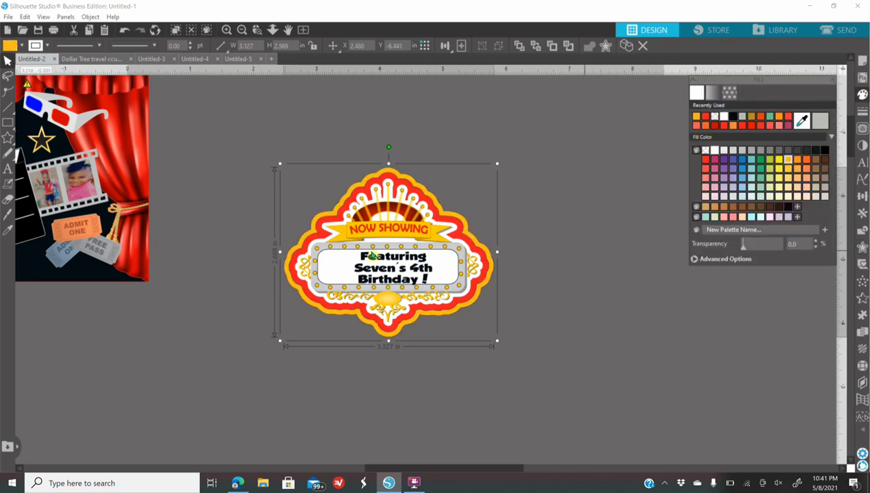
Separate the white-bordered marquee sign, the red offset and the yellow offset by moving each to its own clear area
click(628, 379)
drag(376, 242, 572, 180)
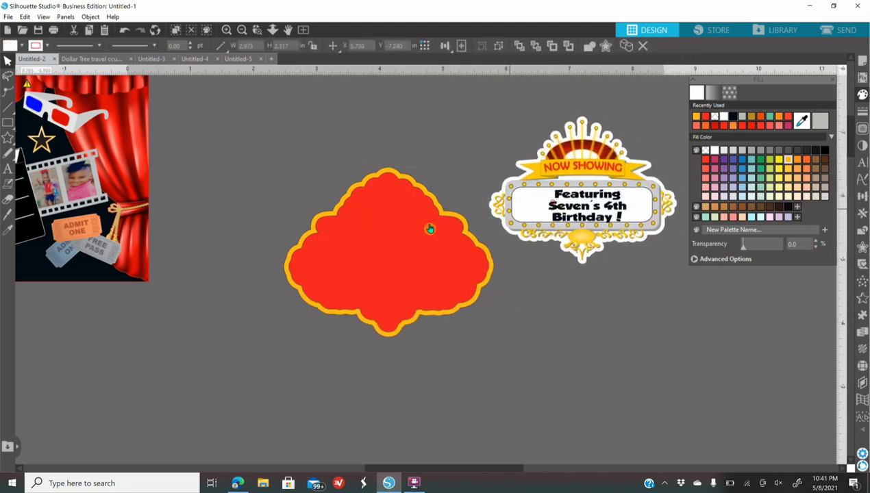
drag(390, 249, 404, 313)
drag(379, 210, 207, 170)
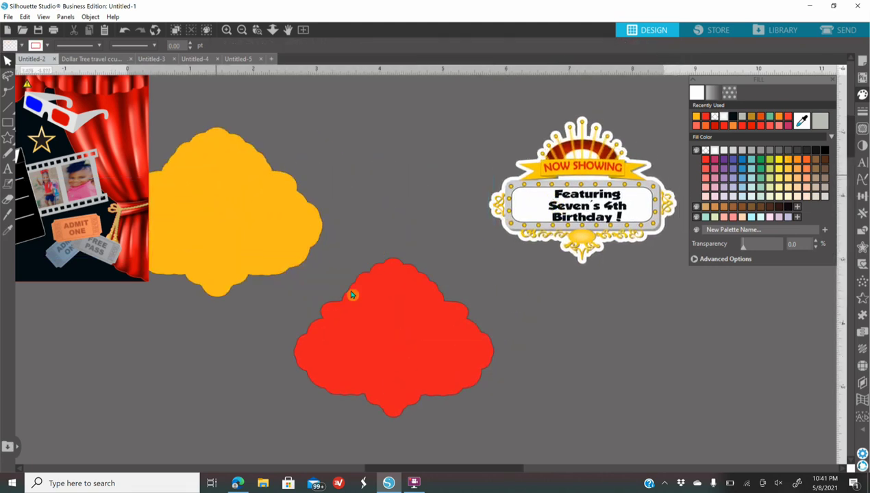
drag(391, 248, 413, 235)
drag(239, 276, 302, 260)
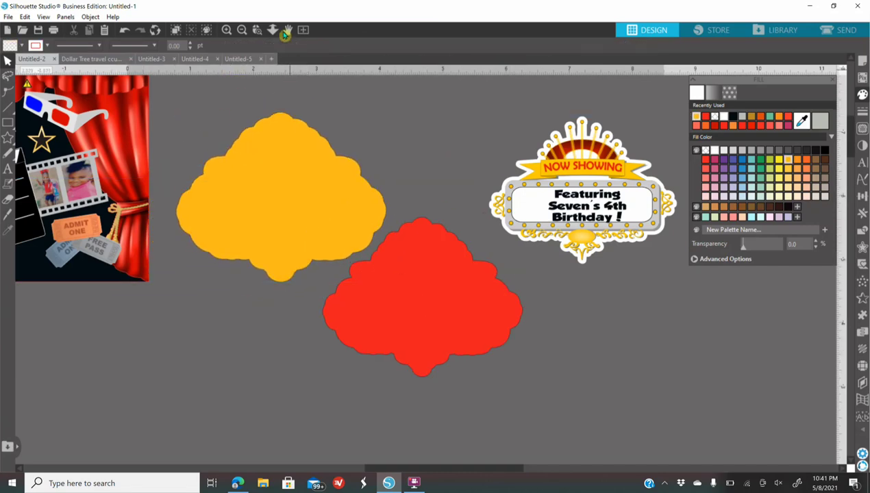
Turn on registration marks for the letter-size page
click(242, 29)
click(242, 29)
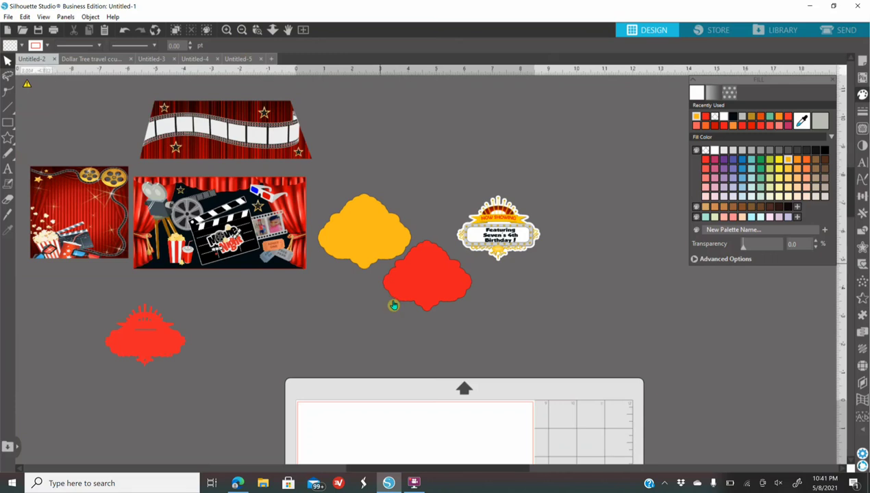
scroll(387, 299, down, 2)
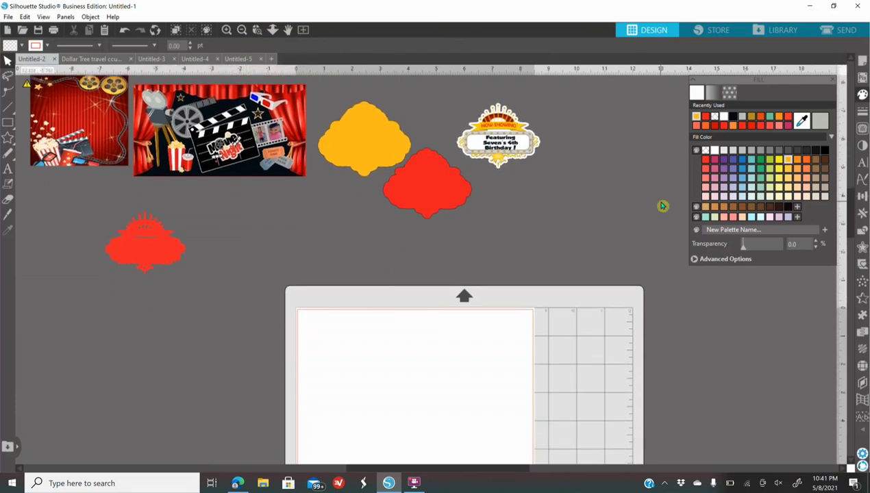
click(862, 64)
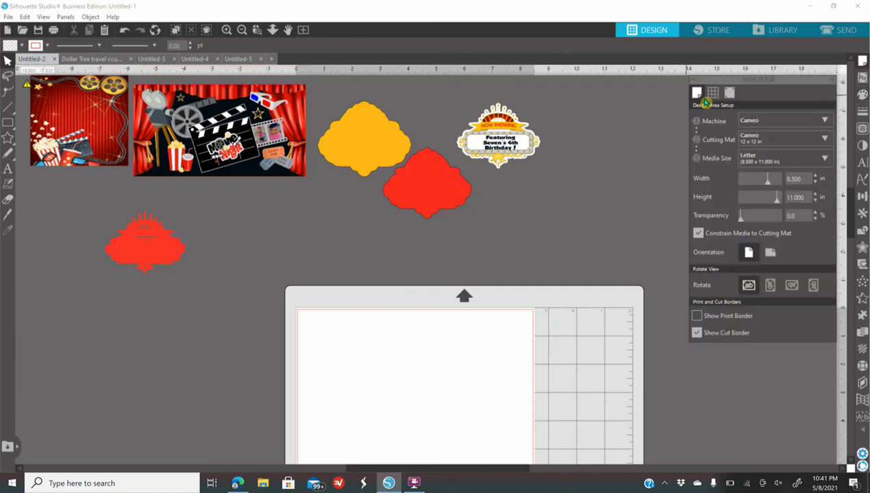
click(730, 94)
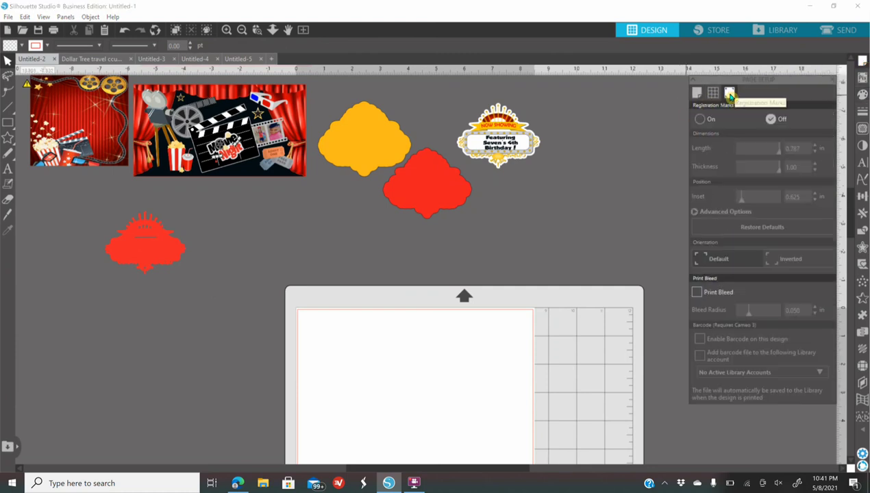
click(701, 121)
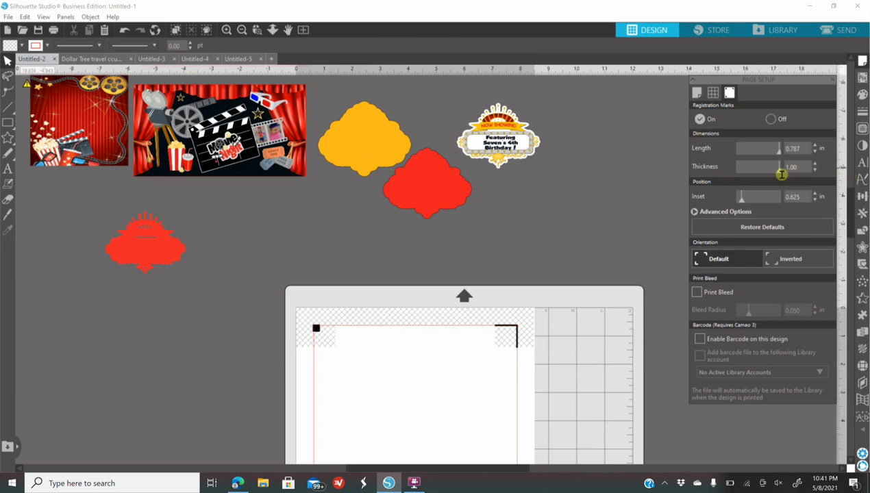
Move the white-bordered marquee sign onto the page, just inside the upper-left corner of the registration mark area
click(241, 29)
click(242, 30)
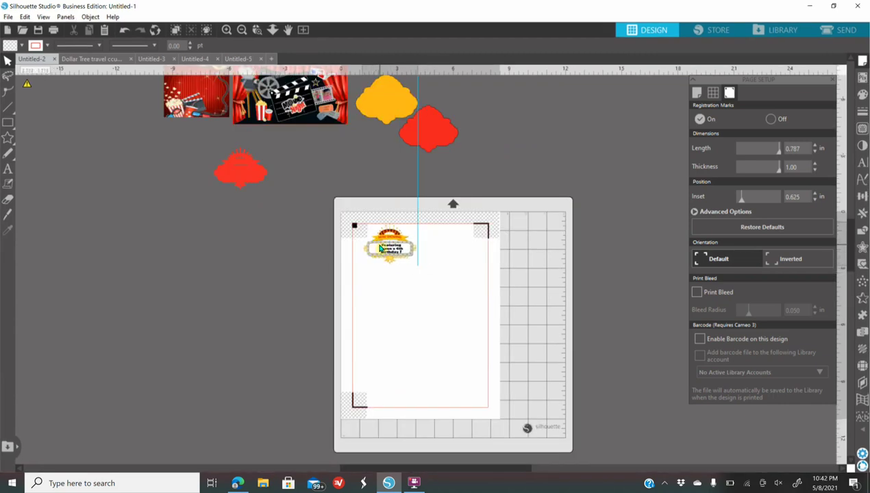
click(226, 31)
click(227, 31)
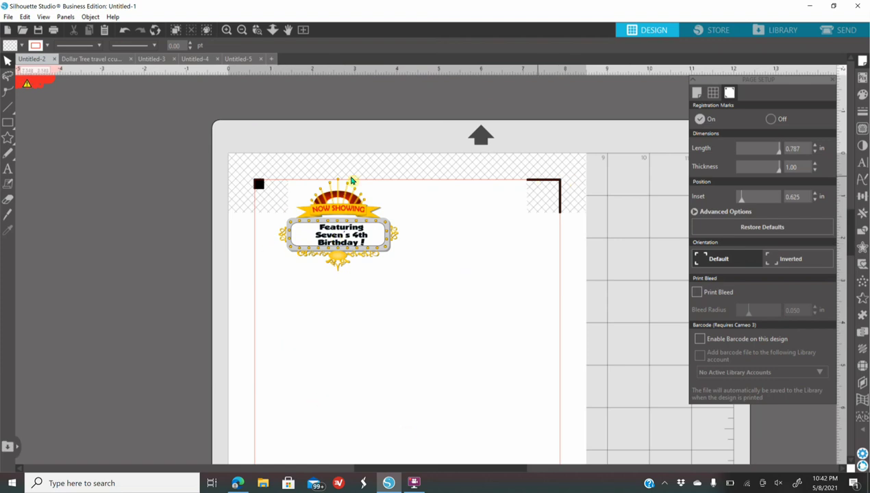
drag(326, 238, 315, 236)
key(Escape)
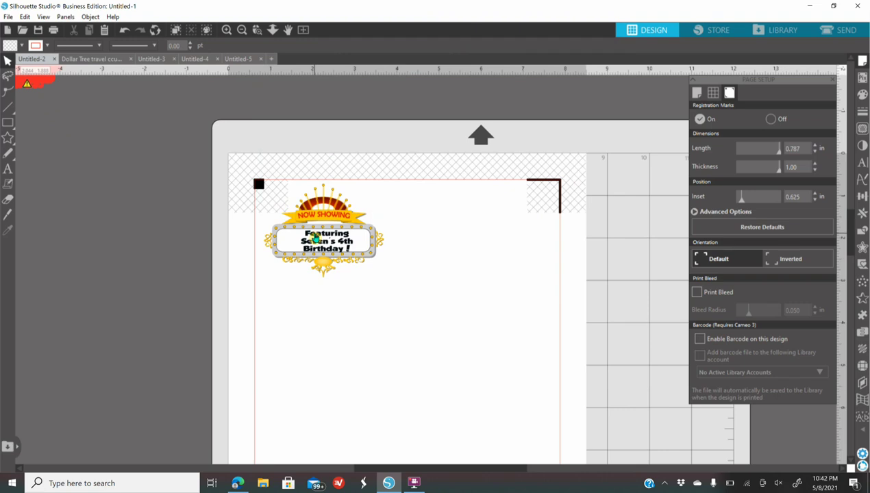
Set the line color of the marquee sign on the page to red
click(315, 237)
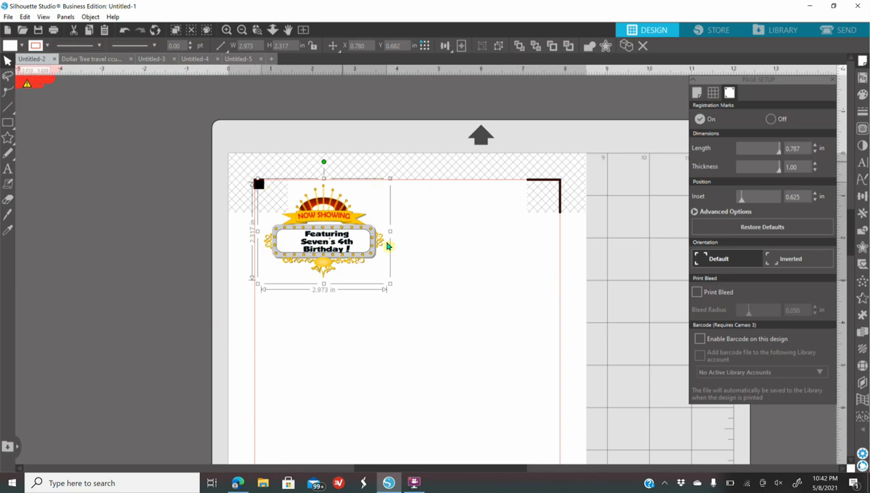
click(860, 111)
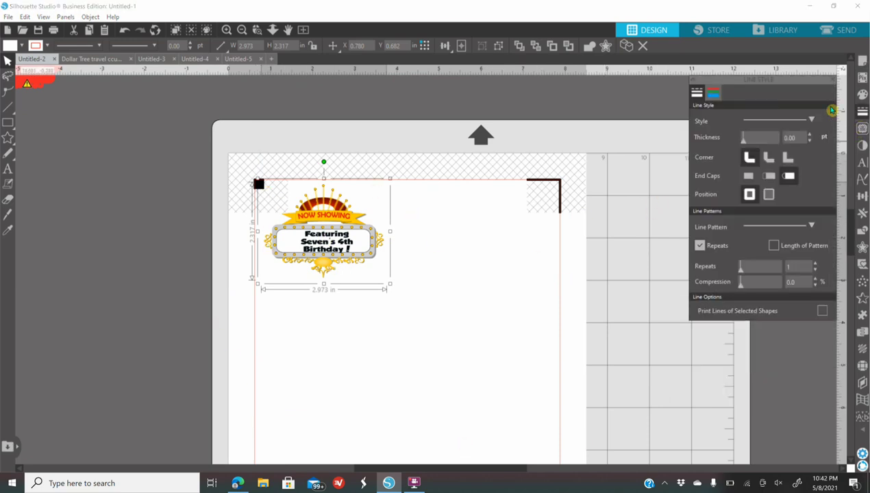
click(713, 94)
click(709, 118)
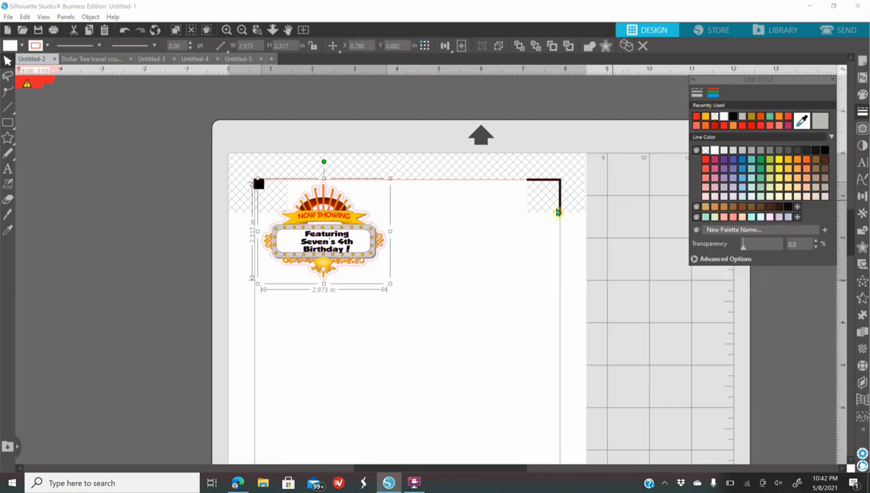
Duplicate the marquee sign and place the copy beside the original, level with it
right_click(339, 245)
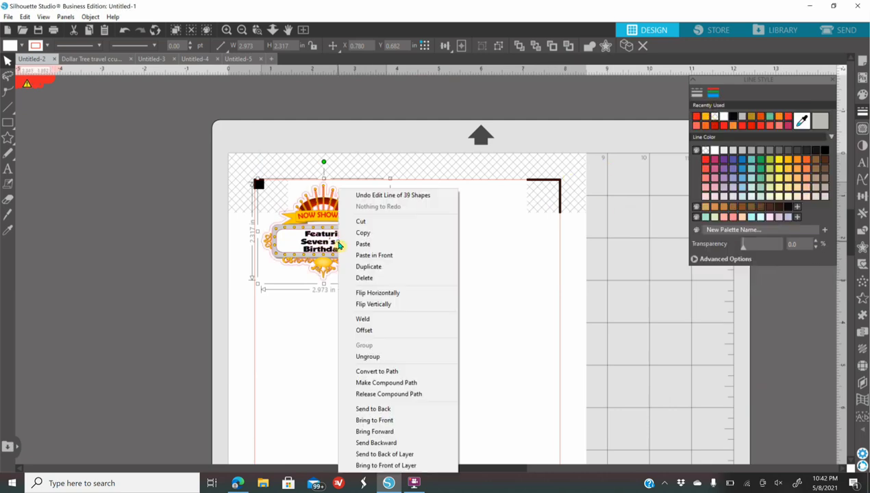
click(380, 266)
drag(338, 248, 464, 247)
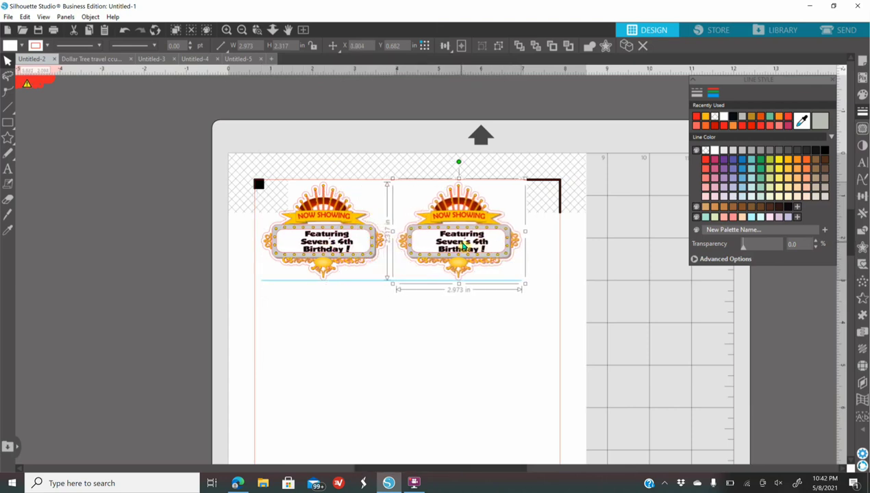
Duplicate the pair of marquee signs three times and stack the copies below to fill the page with four rows
shift+click(277, 241)
right_click(464, 236)
click(521, 267)
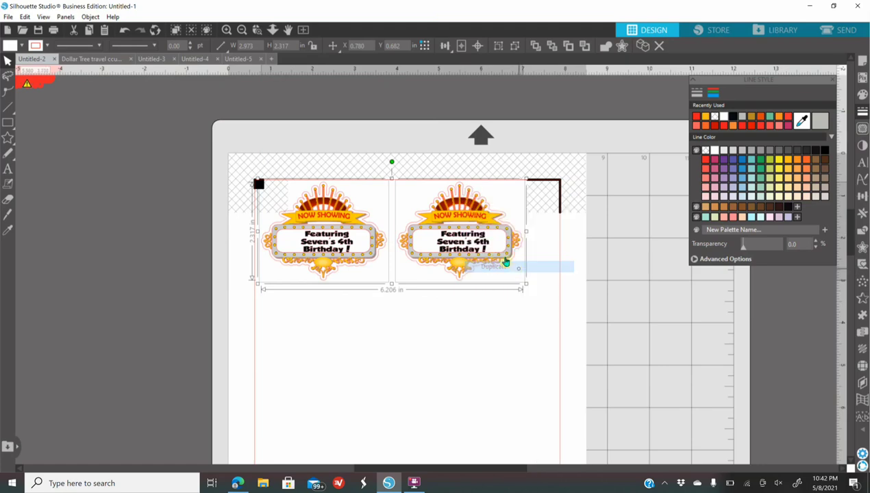
drag(473, 254, 473, 342)
scroll(473, 342, down, 2)
key(ctrl+d)
drag(491, 257, 482, 363)
scroll(482, 363, down, 2)
right_click(463, 303)
click(534, 99)
drag(472, 226, 480, 307)
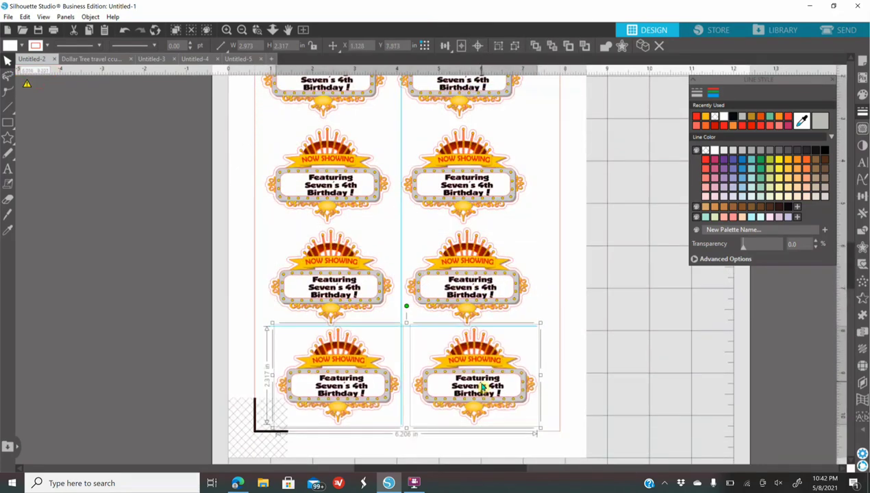
click(548, 296)
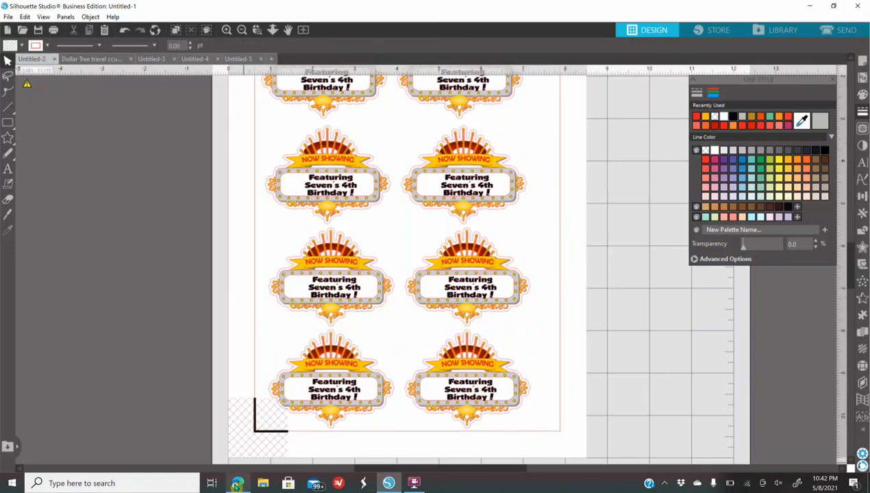
Switch to the browser to view the black treat box photo on Amazon, and return to Silhouette Studio
click(236, 484)
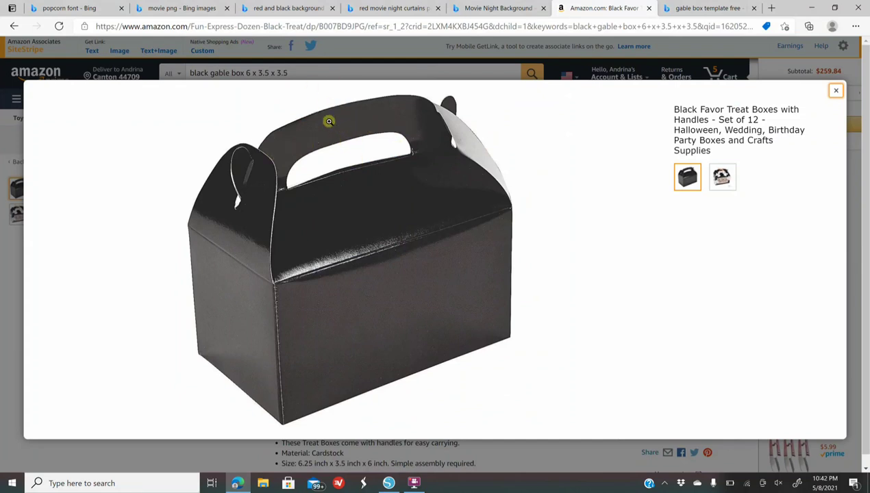
click(387, 483)
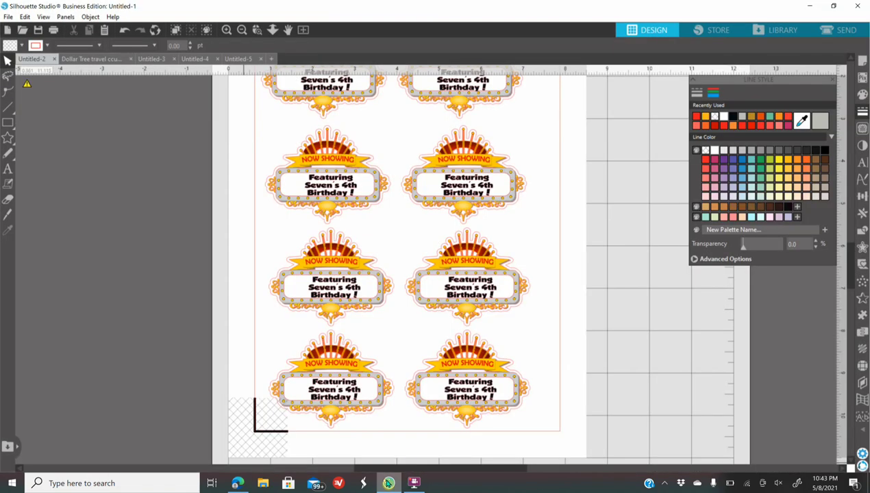
Set all the marquee signs to Cut Edge for sending and lower the cutting speed to 5
click(245, 32)
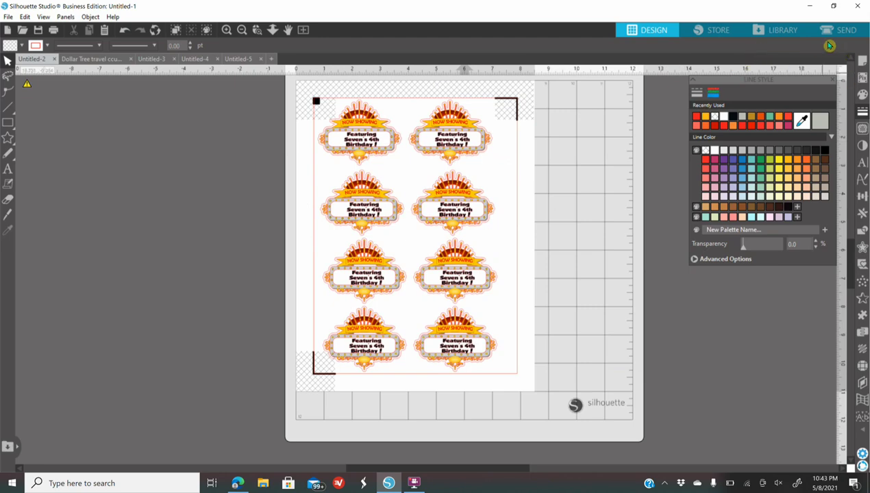
click(846, 31)
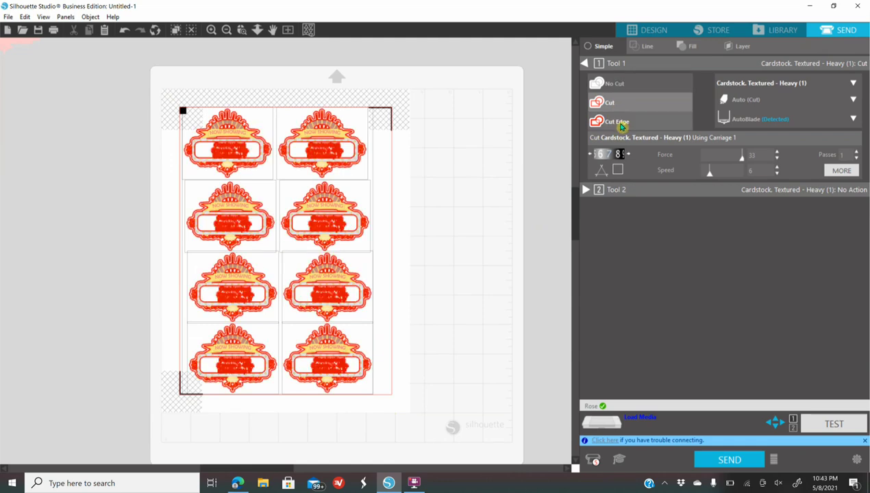
click(619, 123)
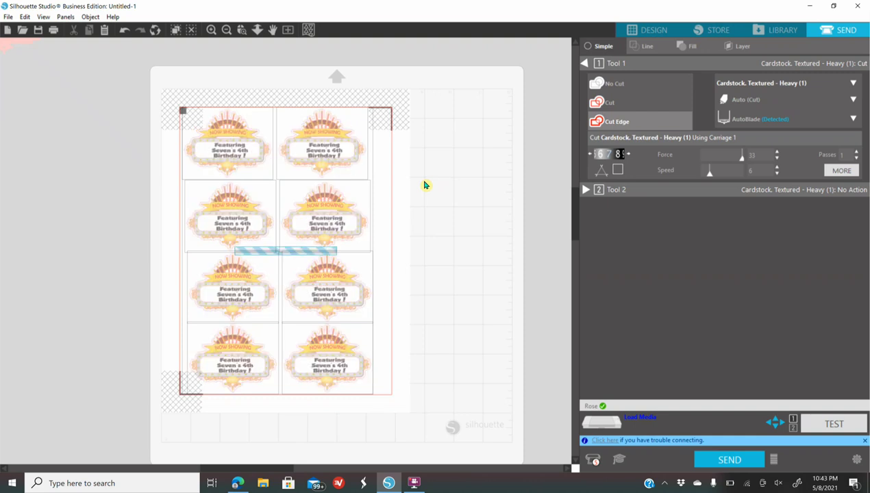
click(213, 35)
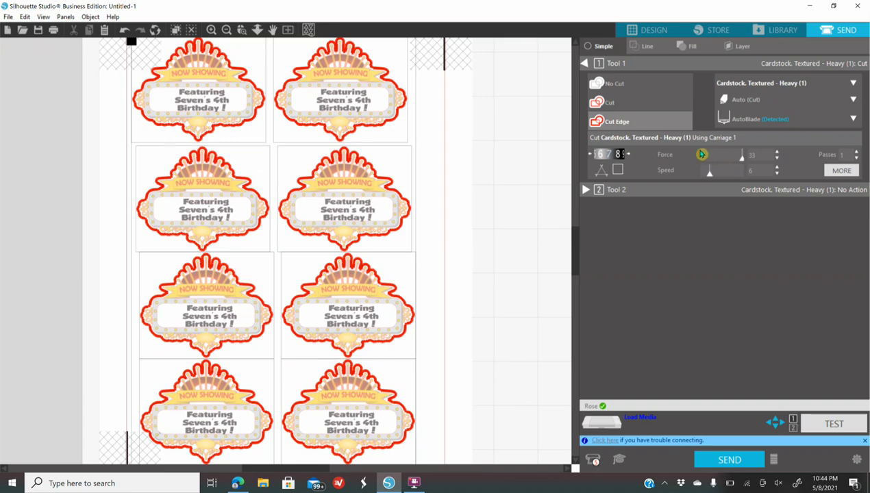
click(778, 175)
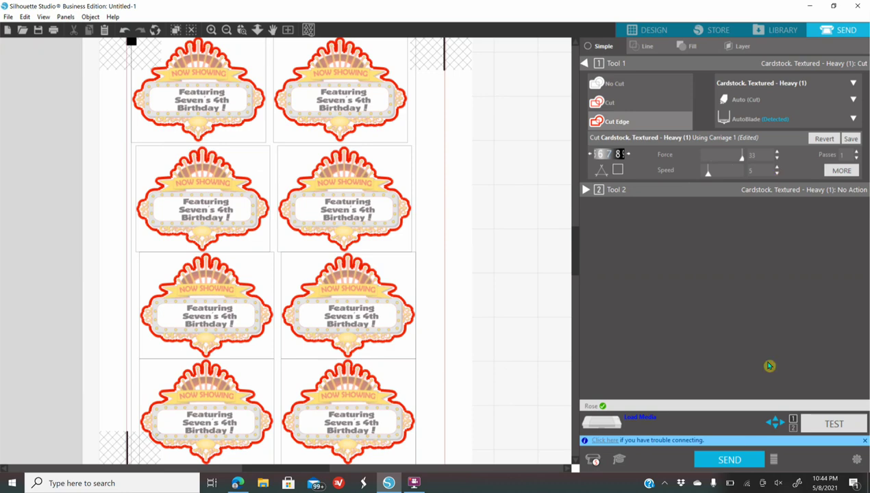
Review the marquee page's print preview and the ET-16600 printer's paper and quality preferences, and close the preview without printing
click(649, 30)
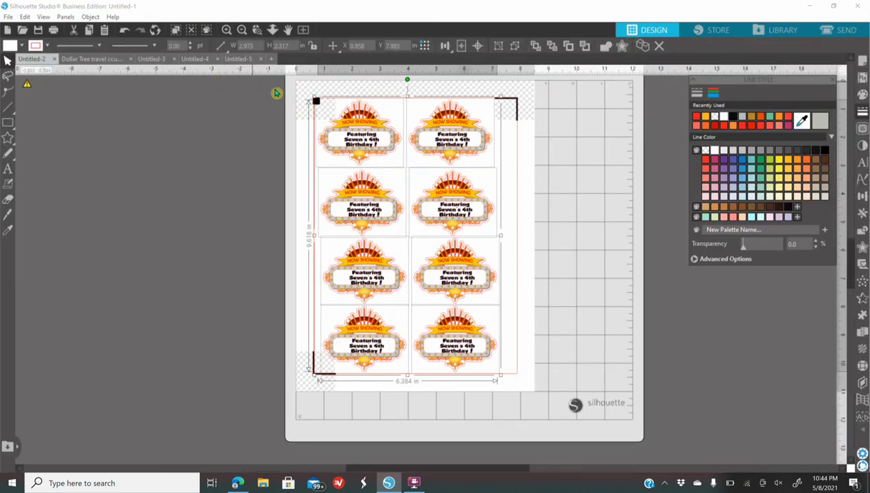
click(55, 32)
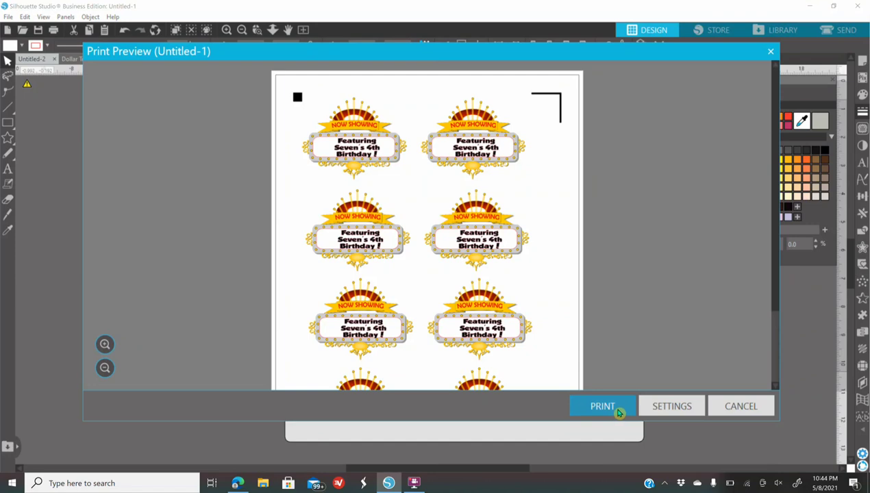
click(602, 408)
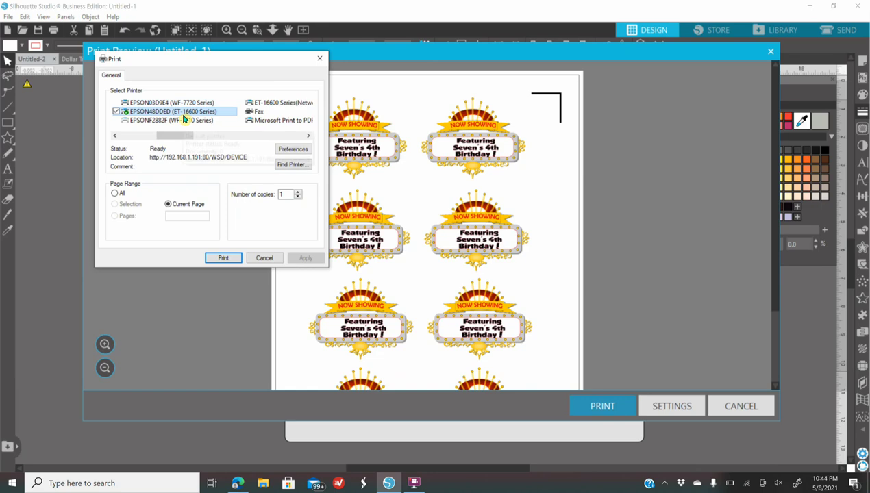
click(291, 152)
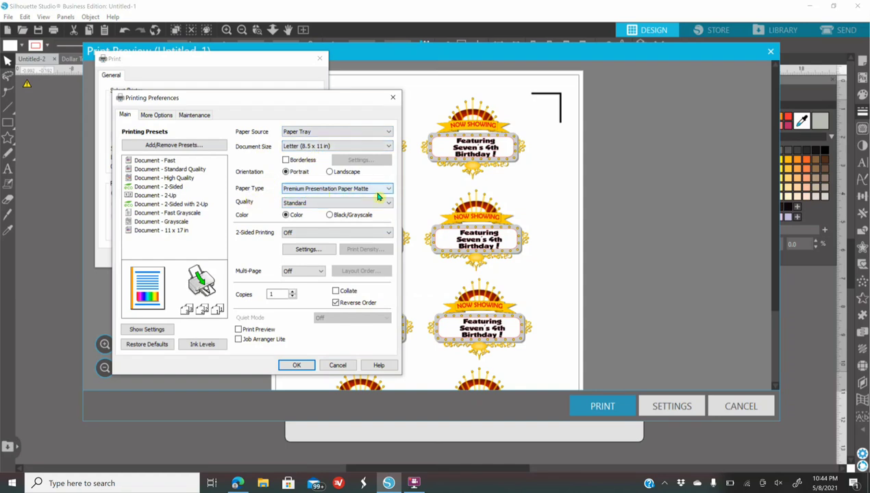
click(302, 365)
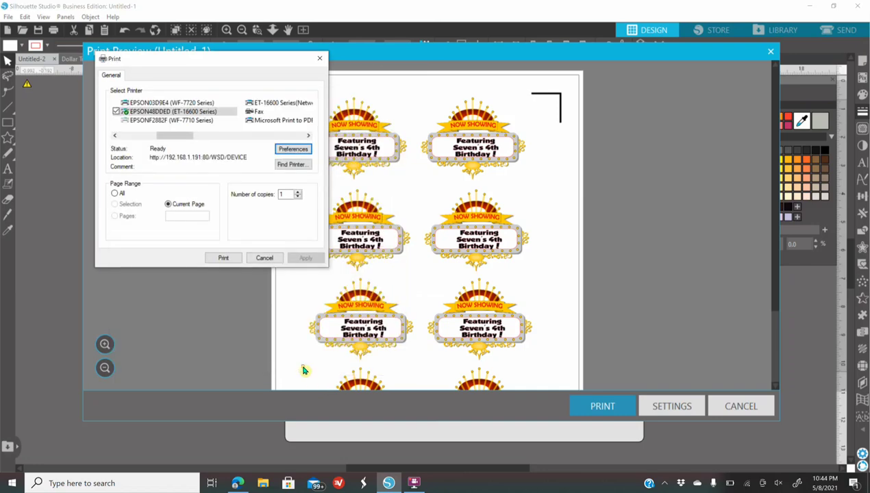
click(319, 58)
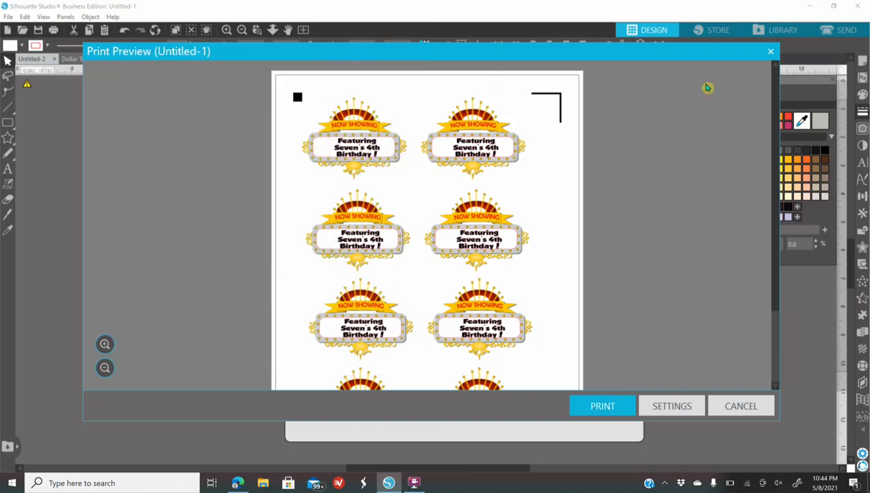
click(772, 54)
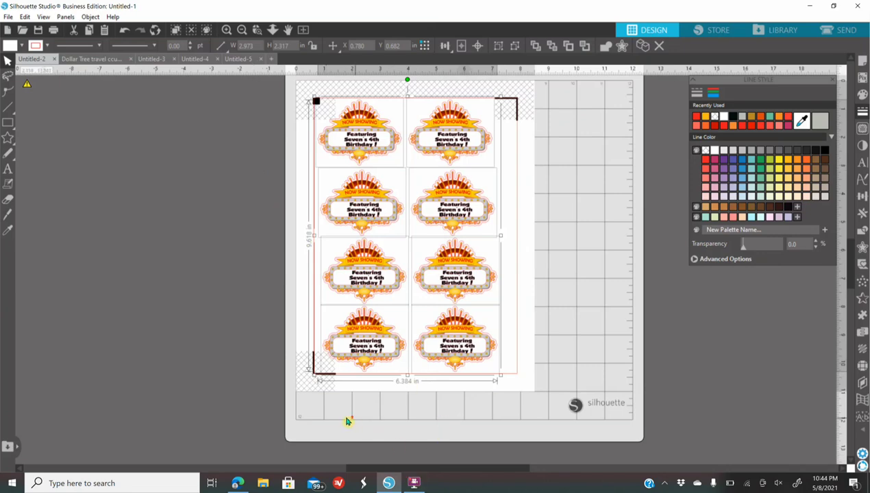
Move the group of eight marquee signs off the page to the empty area beside the cutting mat
scroll(336, 411, up, 1)
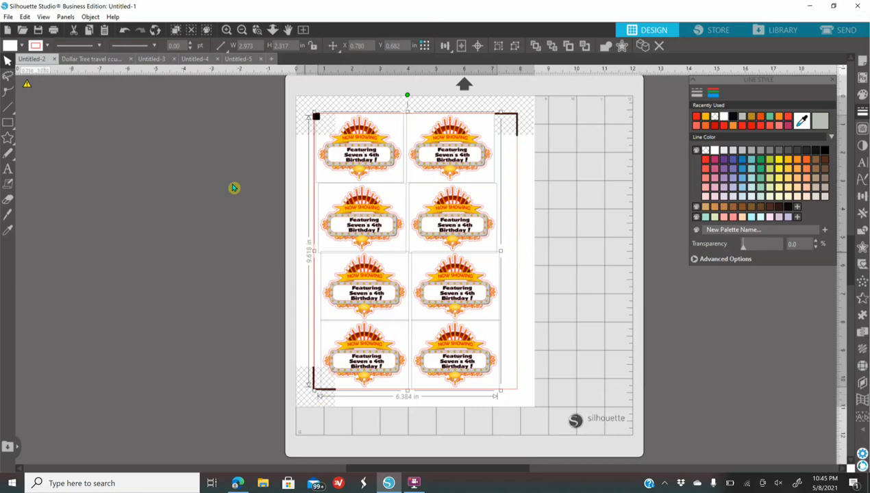
click(241, 30)
click(241, 31)
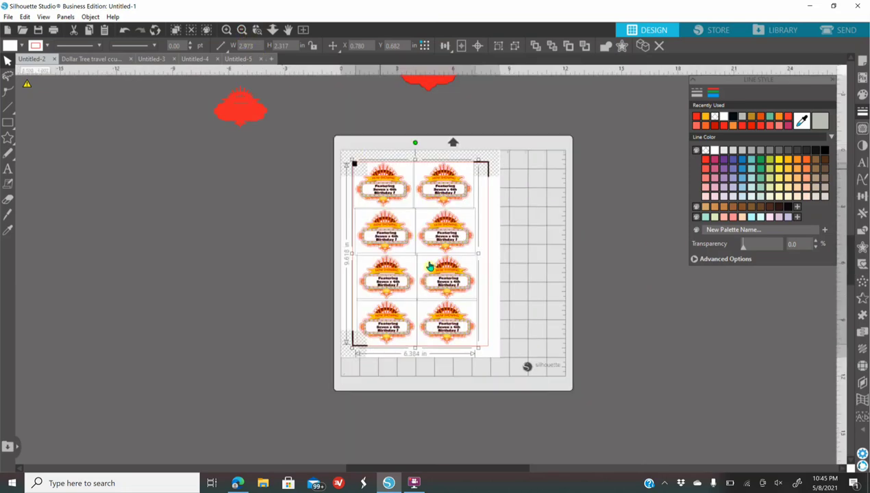
drag(328, 299, 79, 322)
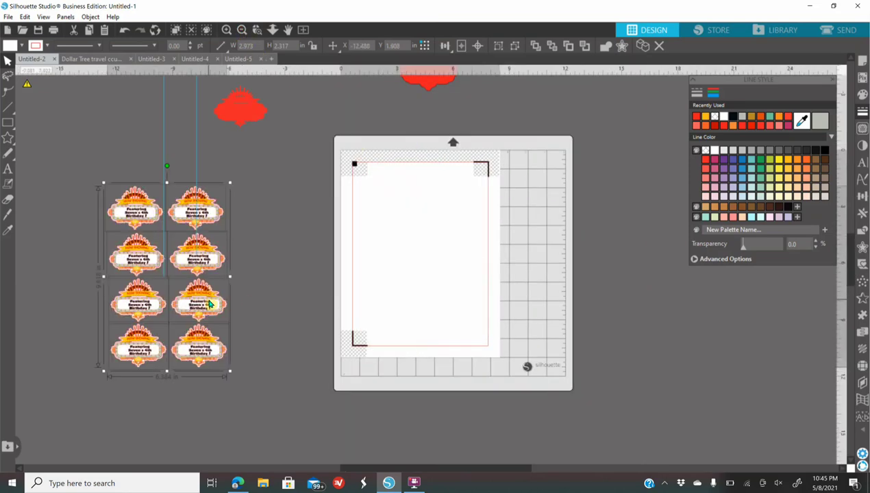
Turn the registration marks off and set the page's media size to 12x12
click(862, 62)
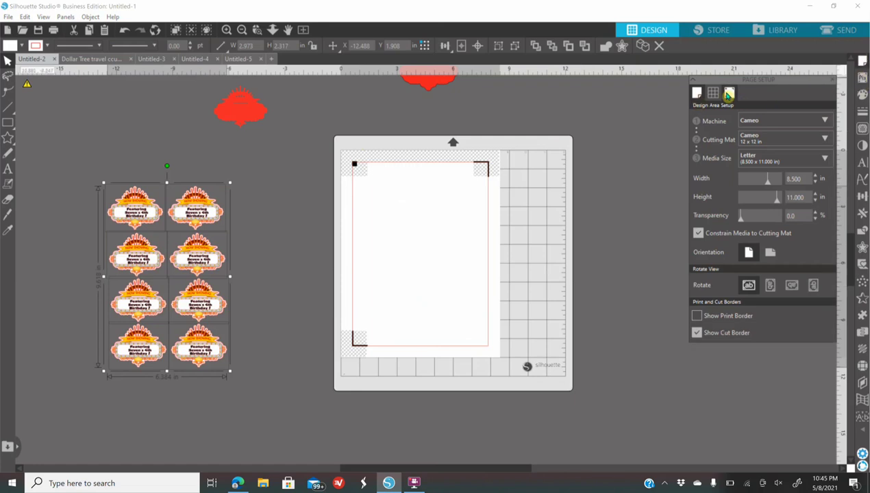
click(728, 93)
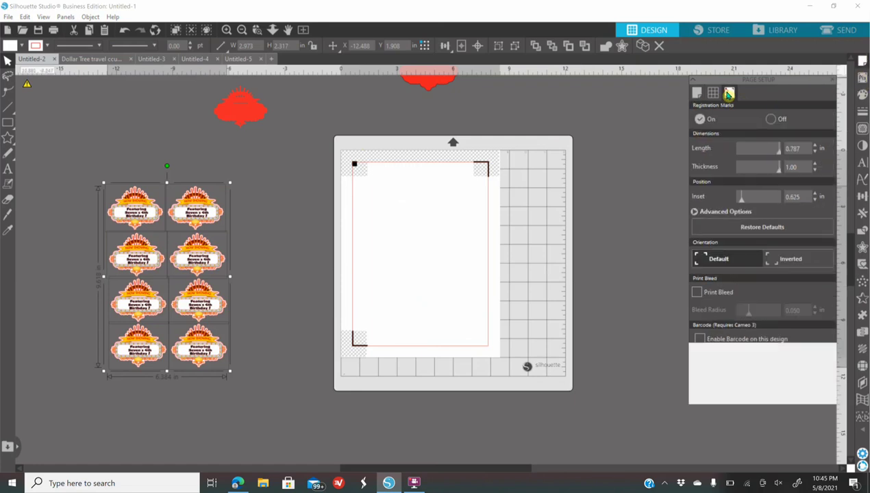
click(770, 120)
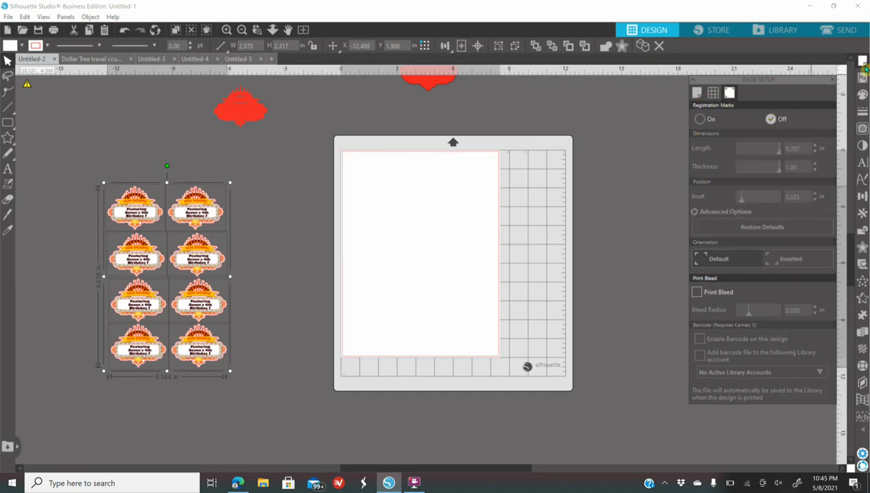
click(696, 93)
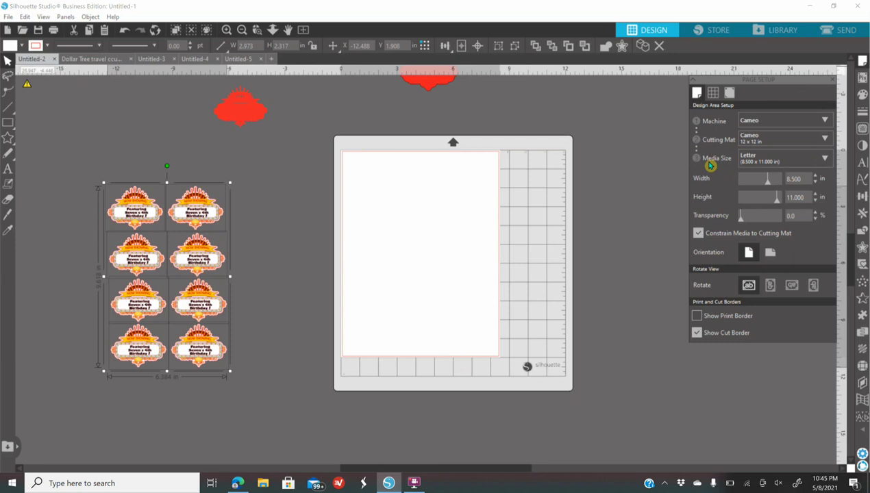
click(772, 159)
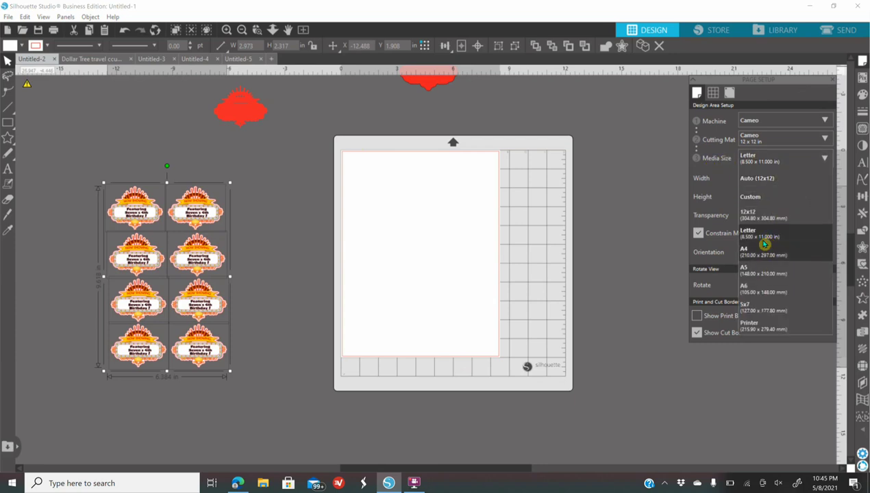
click(752, 218)
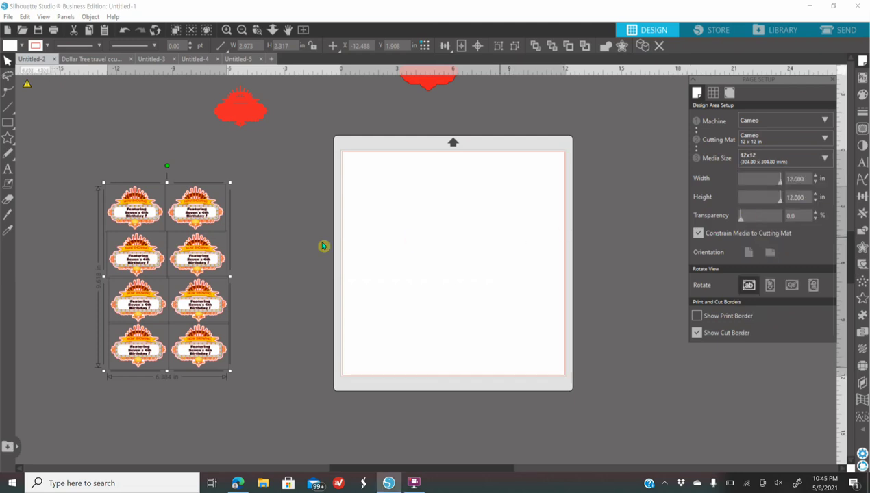
Place the yellow backing shape in the page's upper-left corner, fill the page with copies, and check the cut lines in the send view
scroll(316, 252, up, 1)
scroll(317, 252, up, 2)
scroll(398, 128, up, 1)
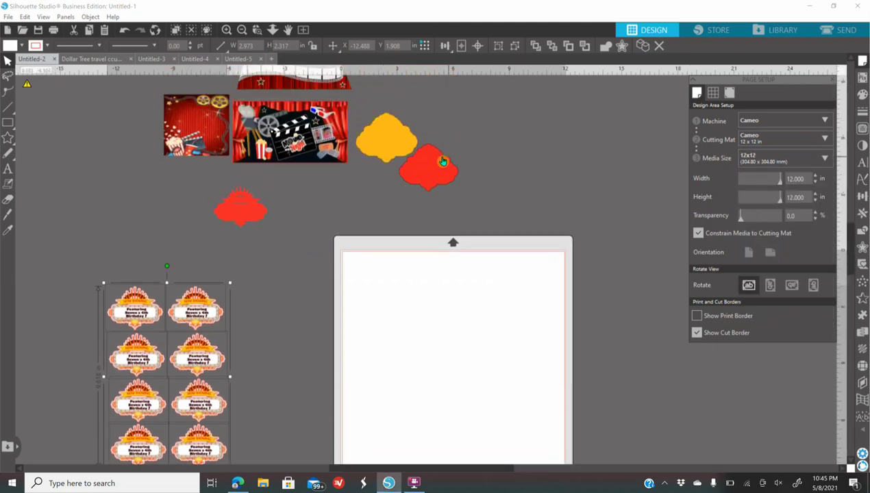
drag(389, 160, 385, 290)
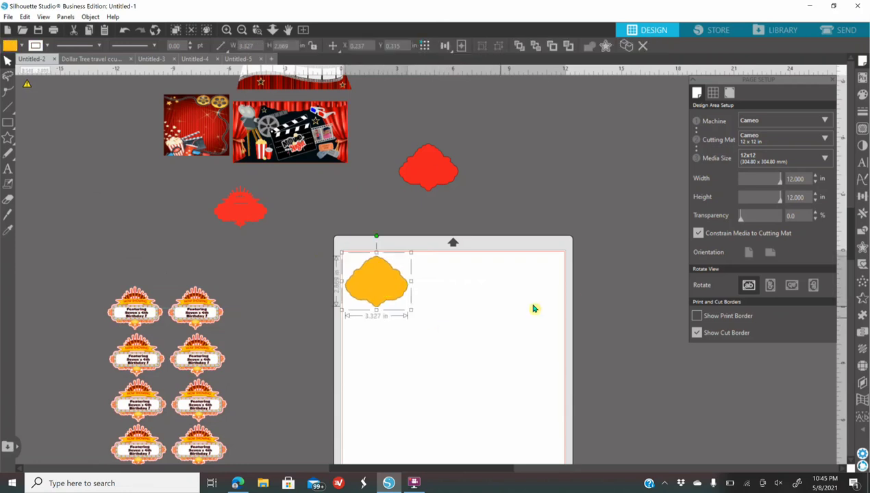
click(864, 213)
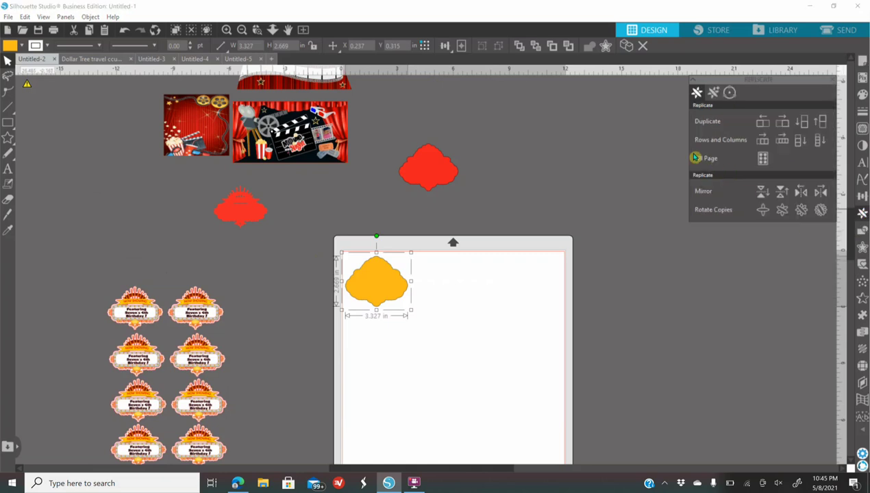
click(763, 159)
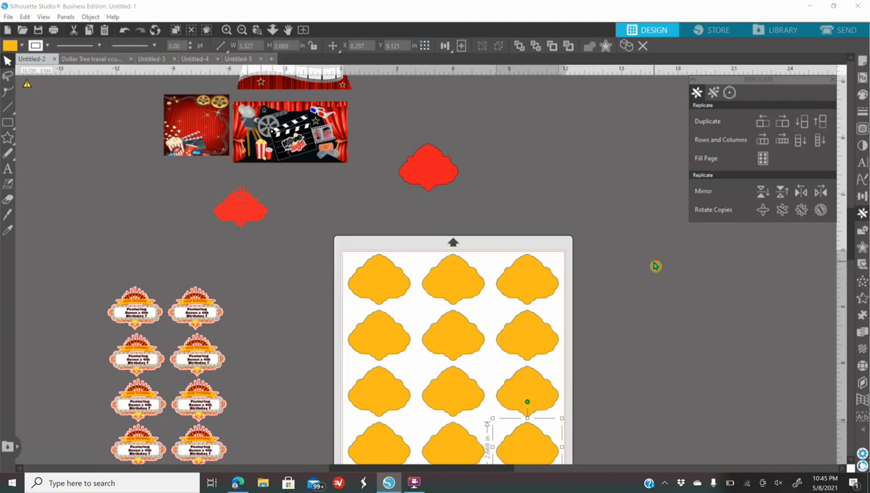
scroll(651, 266, down, 1)
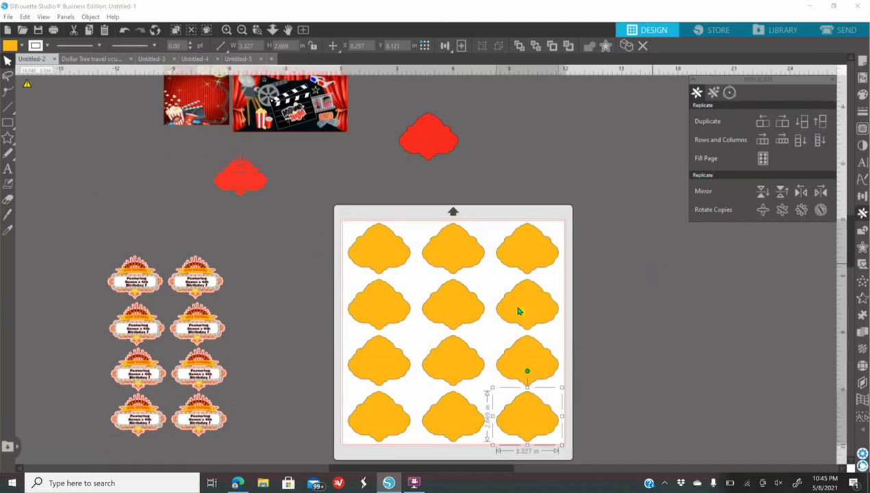
click(842, 31)
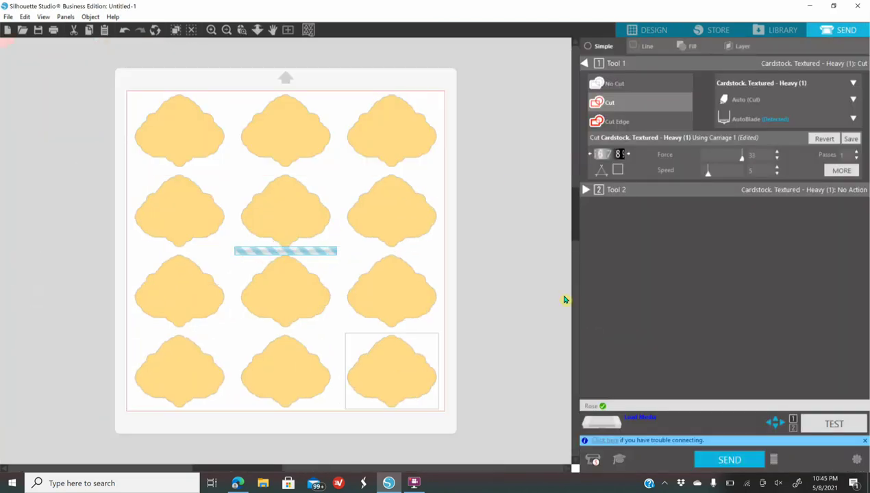
click(657, 29)
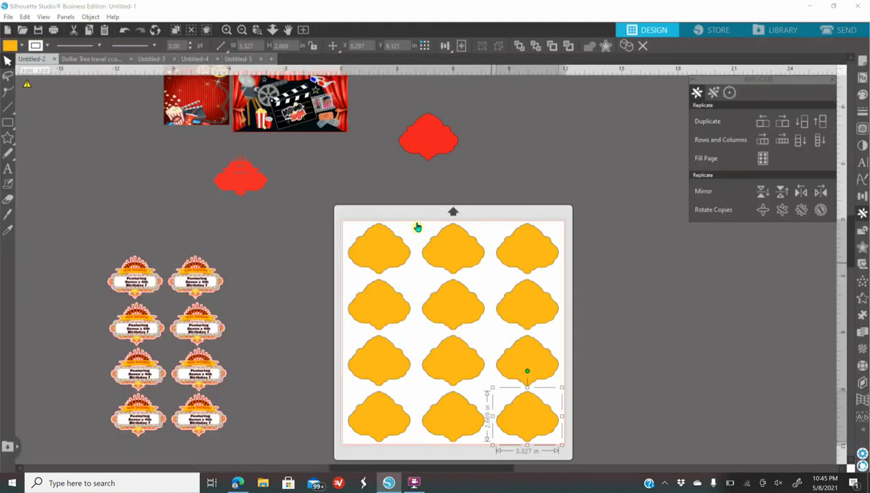
Move the yellow shapes off the mat and fill the page with copies of the solid red backing shape, checking their cut lines
drag(357, 210, 567, 451)
drag(528, 427, 839, 395)
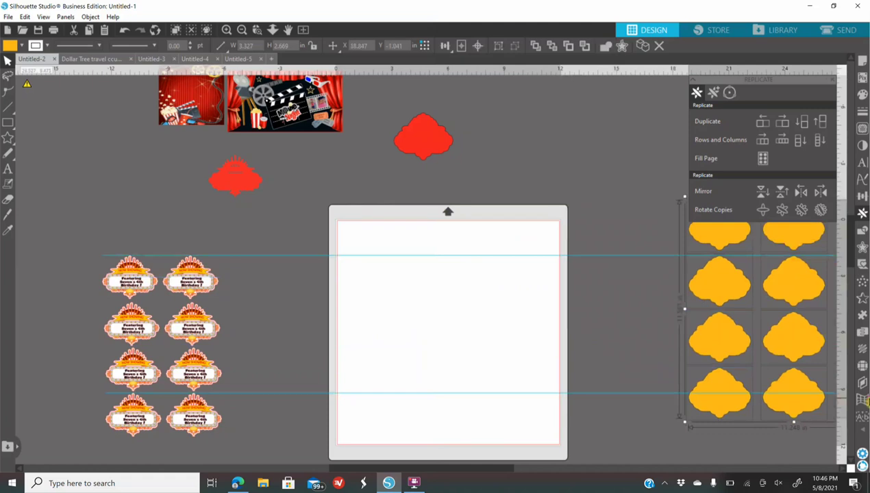
drag(415, 144, 364, 260)
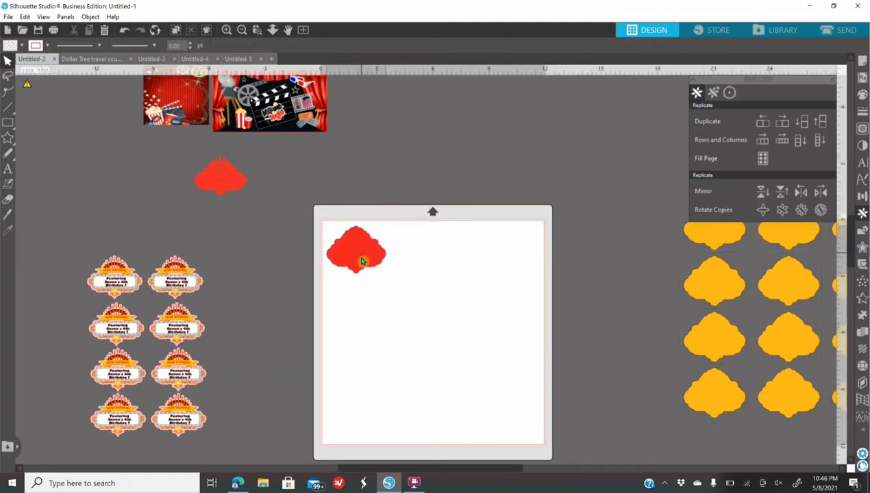
click(762, 158)
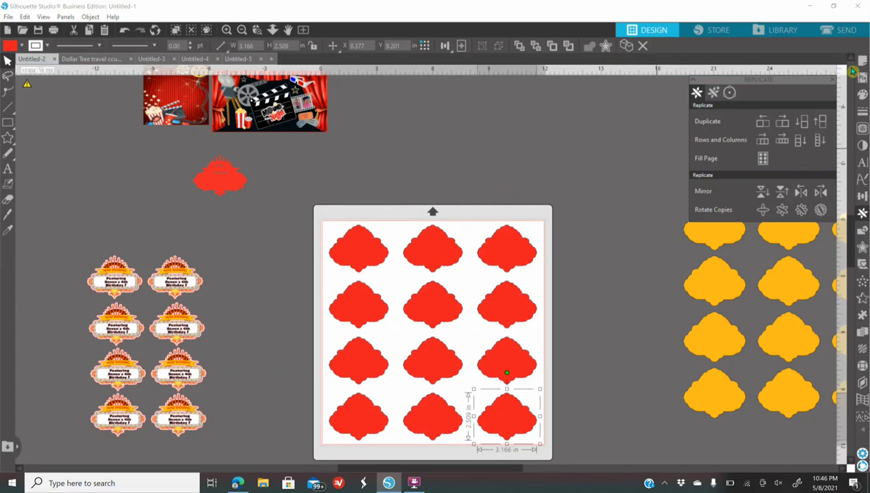
click(841, 30)
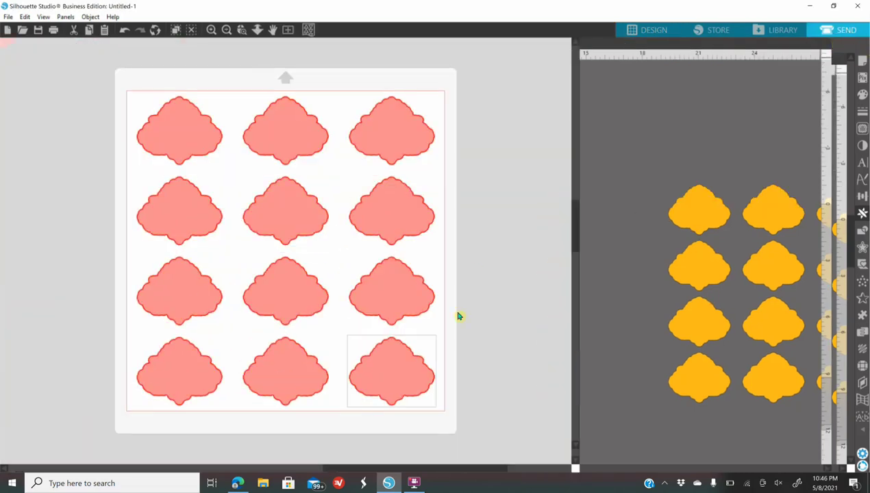
click(652, 31)
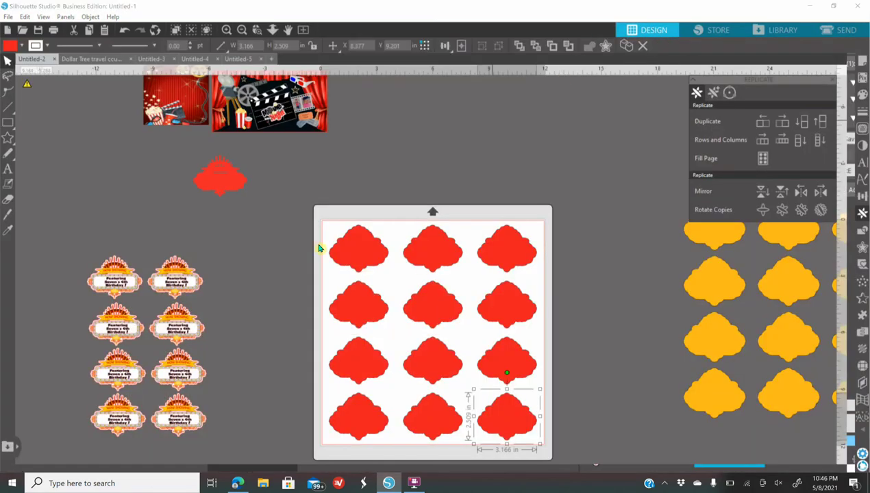
Move all the red backing shapes off the mat and set the media size to Letter
drag(340, 190, 567, 439)
drag(508, 416, 771, 263)
click(862, 61)
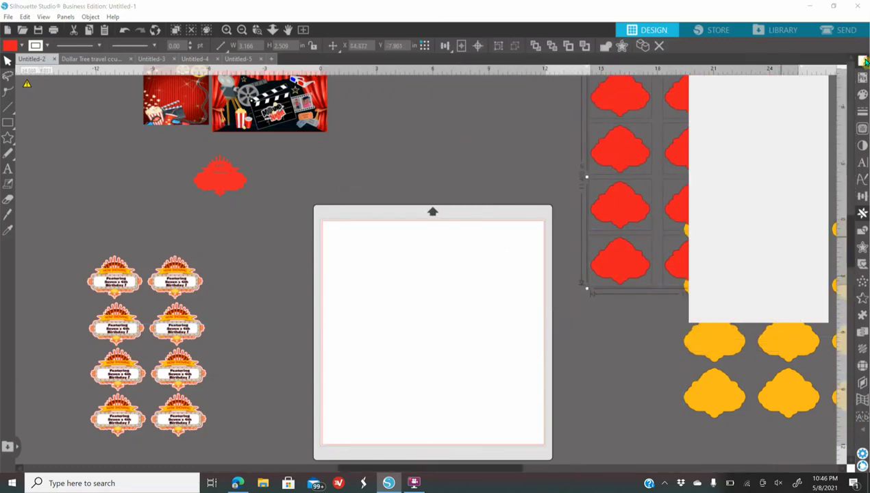
click(792, 161)
click(793, 162)
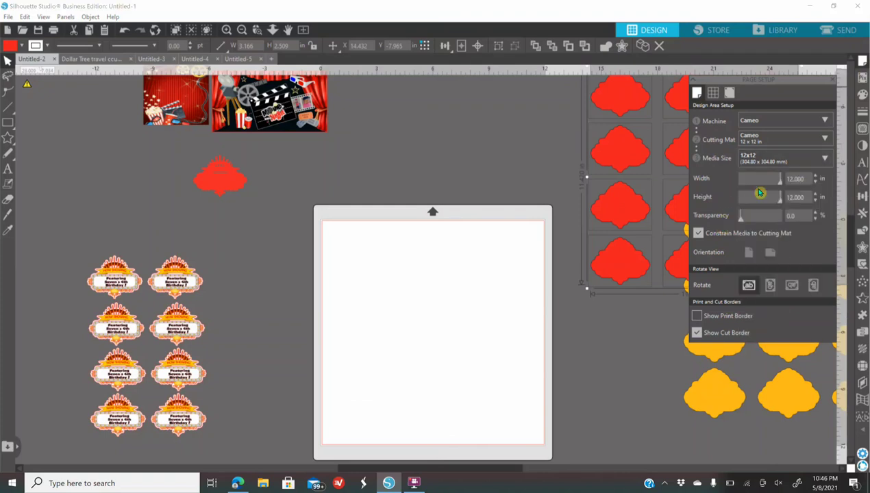
click(768, 162)
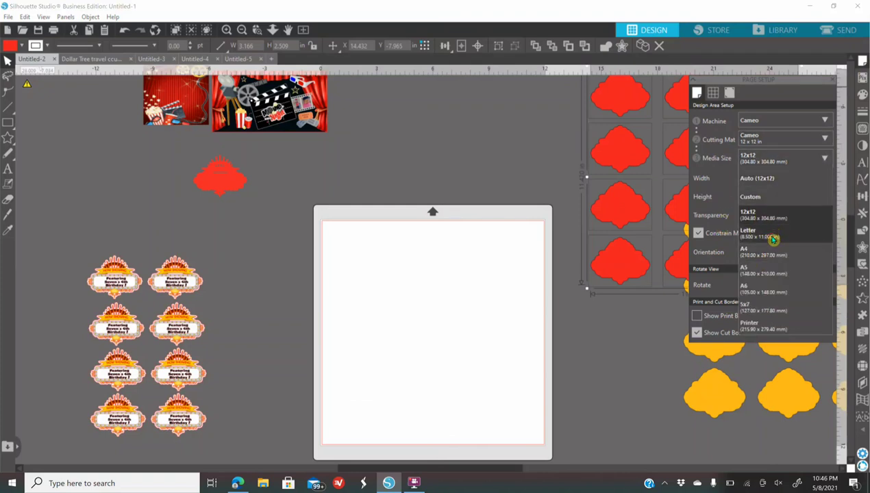
click(773, 237)
Place the Movie Night panel at the top of the Letter page and duplicate it directly below
drag(269, 100, 395, 312)
right_click(382, 254)
click(436, 212)
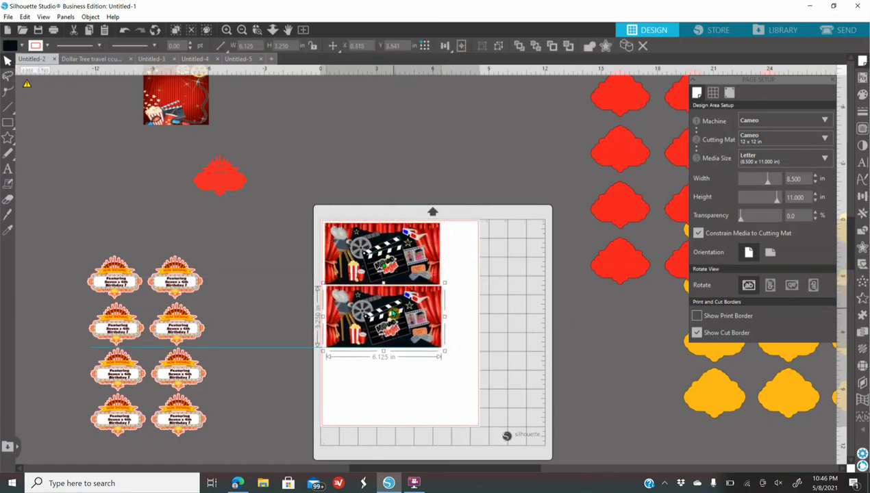
Place the red curtain panel beneath the Movie Night panels and duplicate it alongside to the right
drag(184, 111, 351, 291)
drag(358, 332, 446, 385)
right_click(368, 397)
click(397, 211)
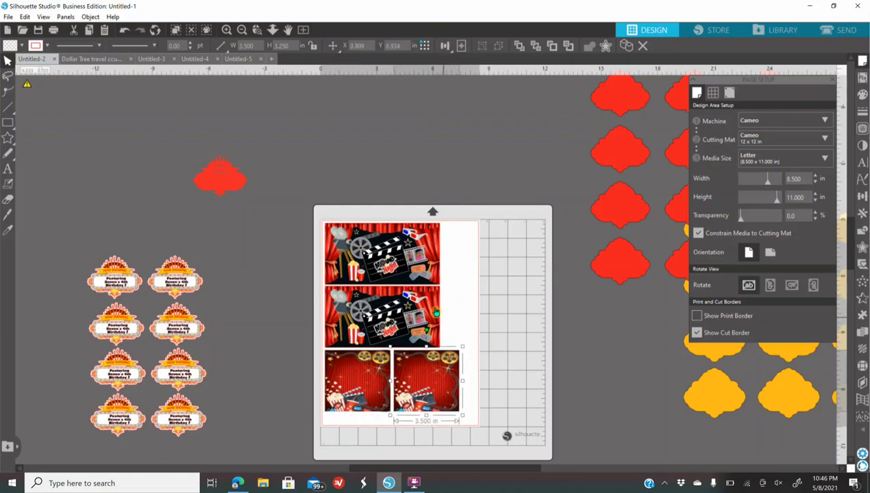
Preview the Letter page for printing and review the ET-16600 printer's preferences, leaving the print dialogs without printing
click(55, 31)
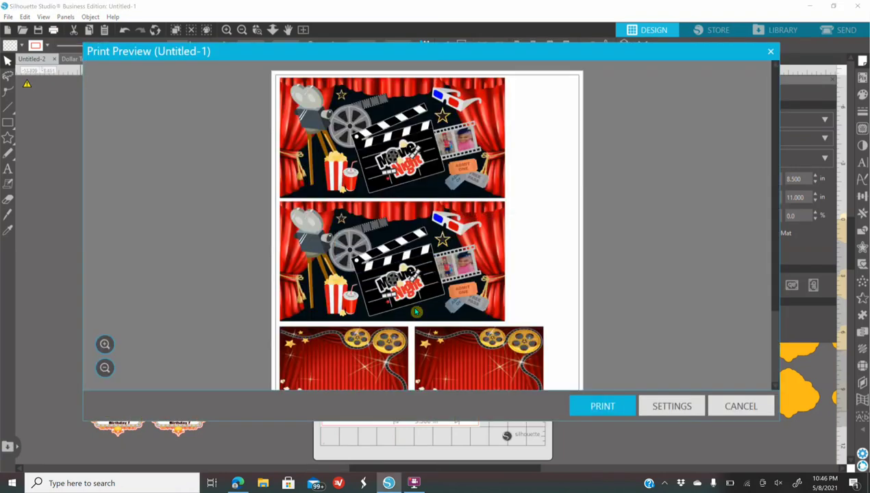
click(608, 406)
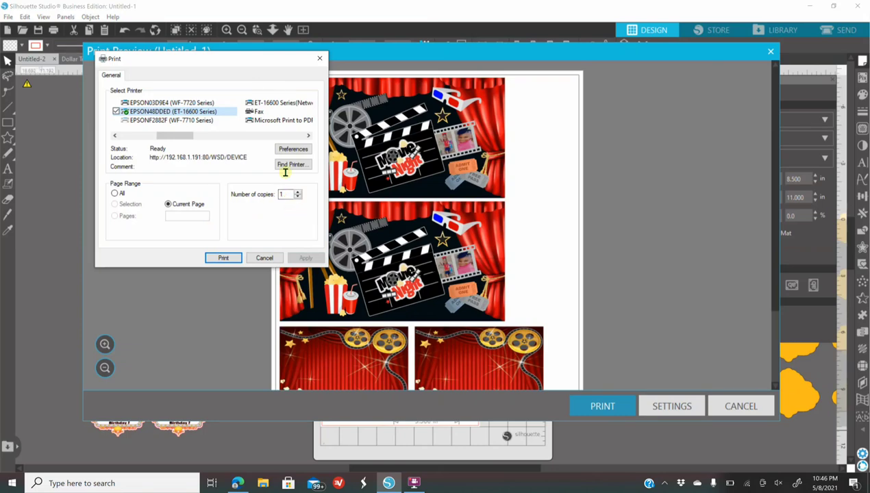
click(293, 149)
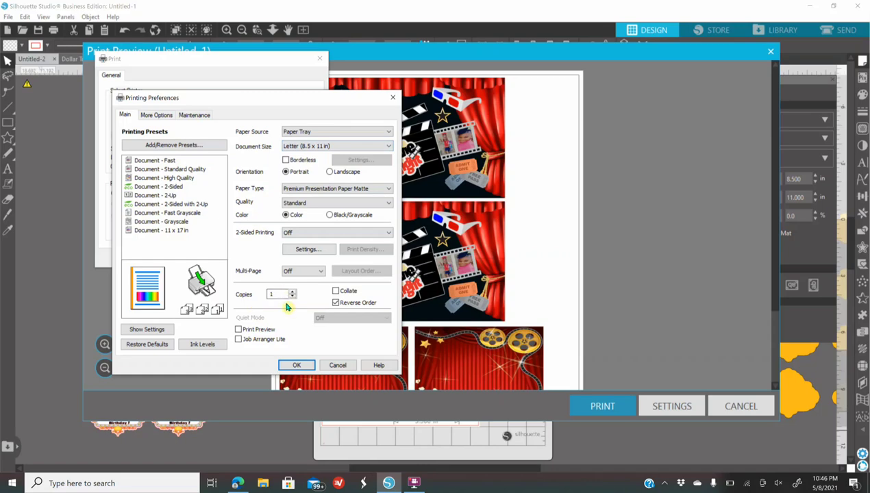
click(296, 365)
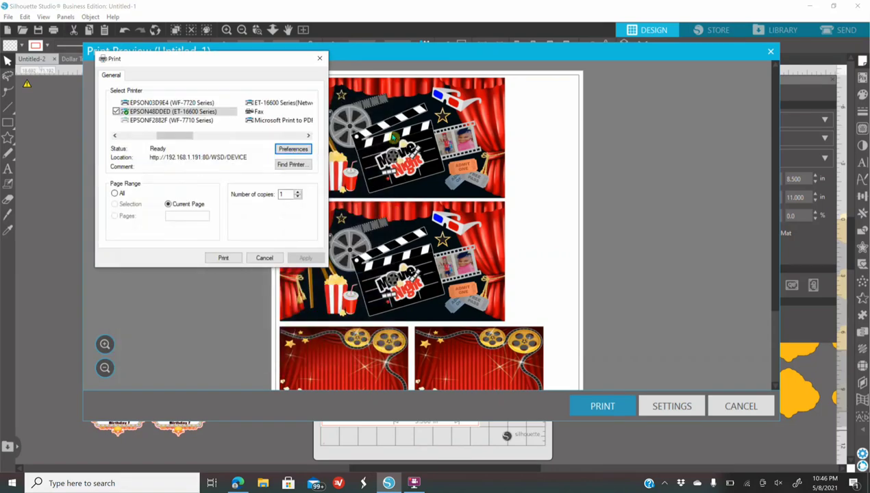
click(320, 57)
click(768, 55)
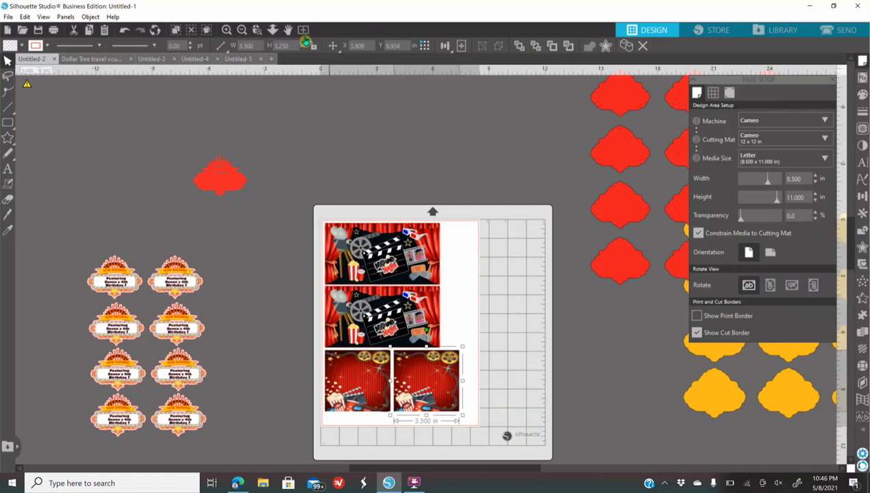
Move the Movie Night and curtain panels off the mat, place the film-strip panel at the top of the page and duplicate it below
click(242, 29)
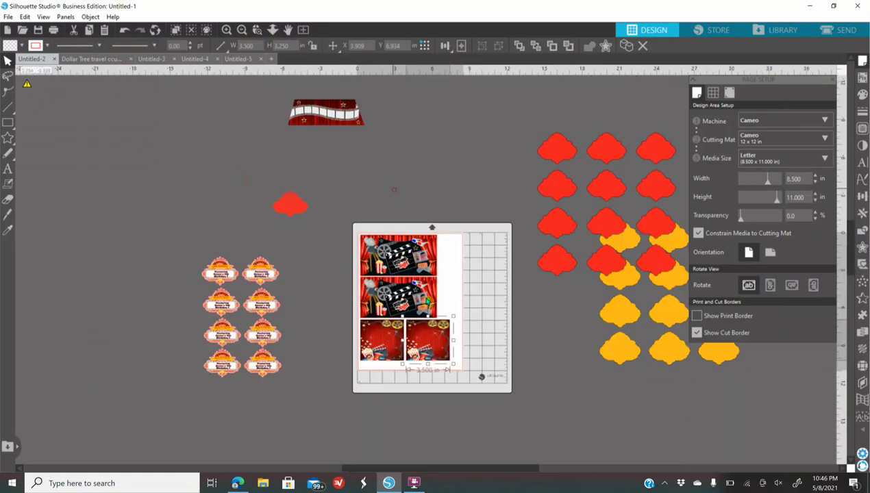
drag(437, 352, 120, 226)
drag(305, 111, 405, 284)
right_click(392, 248)
click(472, 266)
Duplicate the two film-strip panels together and place the new pair directly beneath them on the page
shift+click(406, 256)
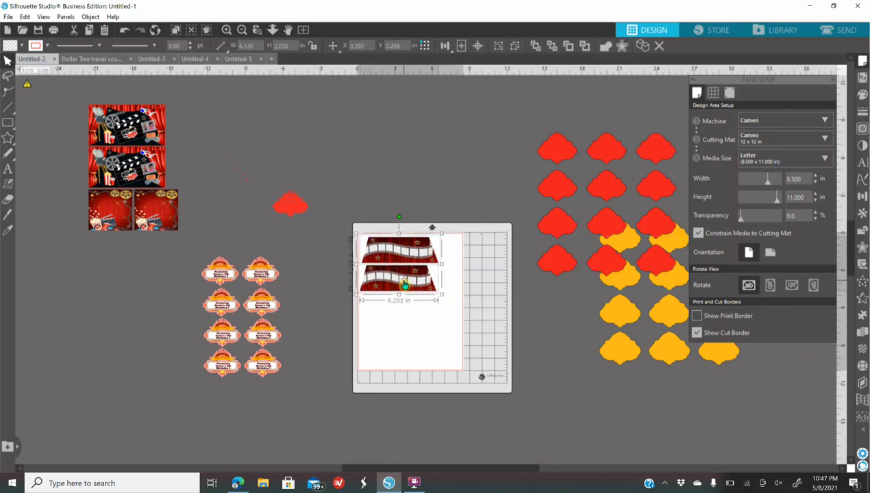
right_click(405, 284)
click(431, 268)
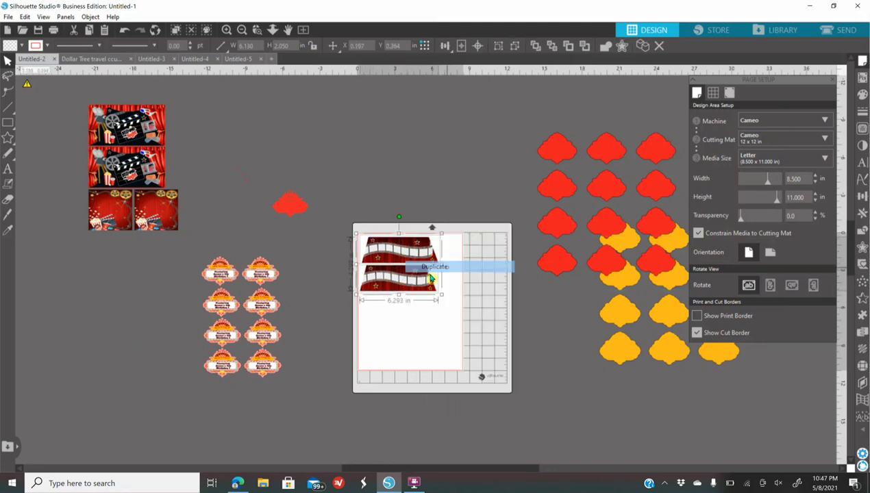
drag(412, 279, 411, 337)
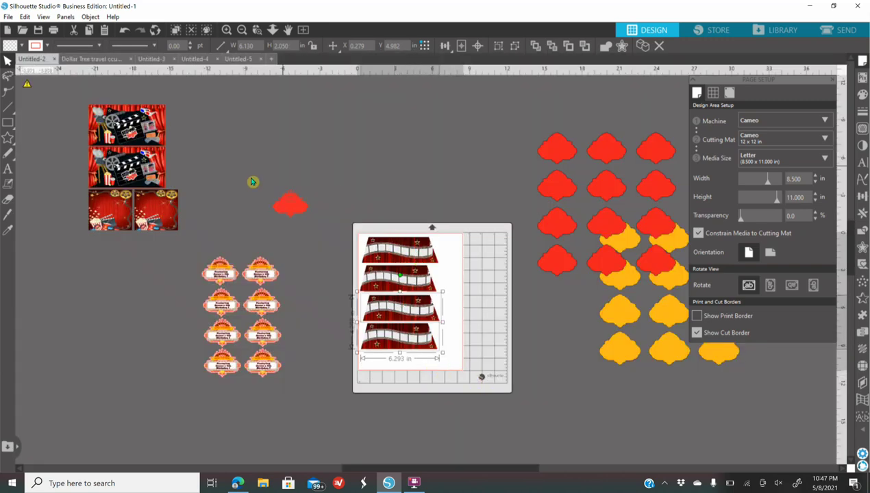
Clear the page by moving all four film-strip panels one by one to the empty area above the mat
click(399, 214)
drag(399, 248, 383, 196)
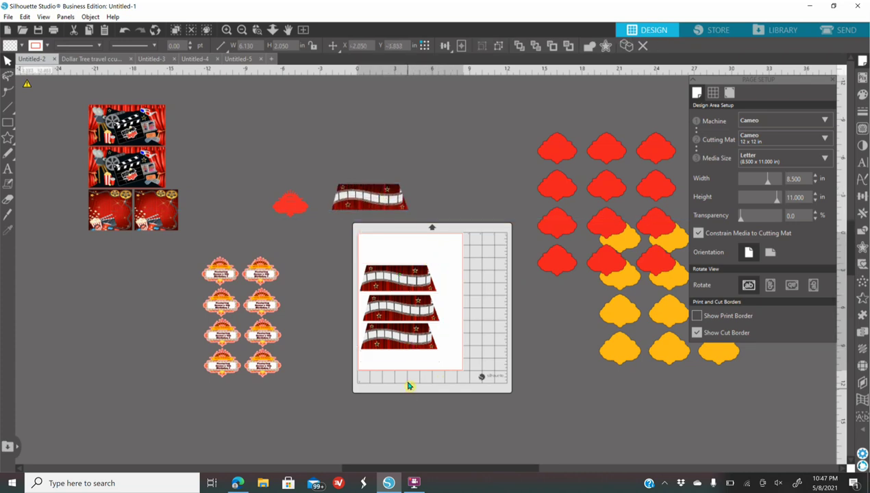
drag(396, 285, 400, 181)
drag(398, 305, 415, 151)
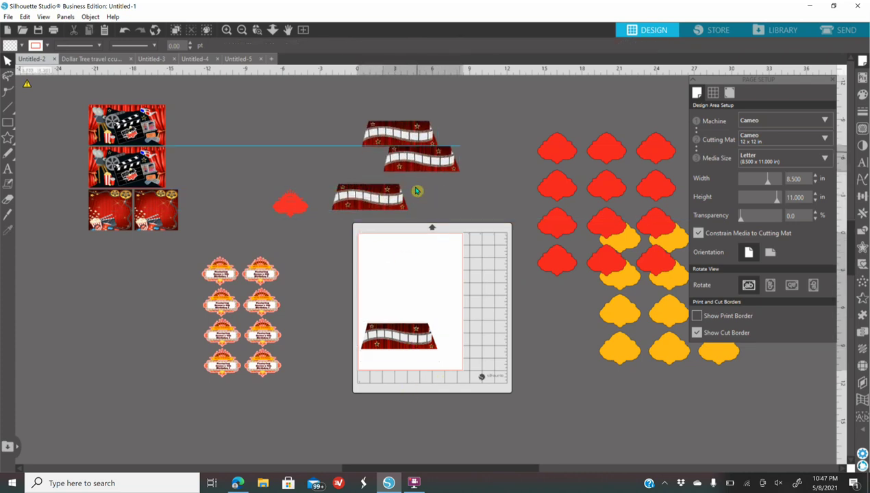
drag(396, 334, 423, 169)
Place one Movie Night panel, one curtain panel and one film-strip panel from top to bottom on the empty Letter page
drag(116, 134, 391, 264)
drag(150, 214, 395, 306)
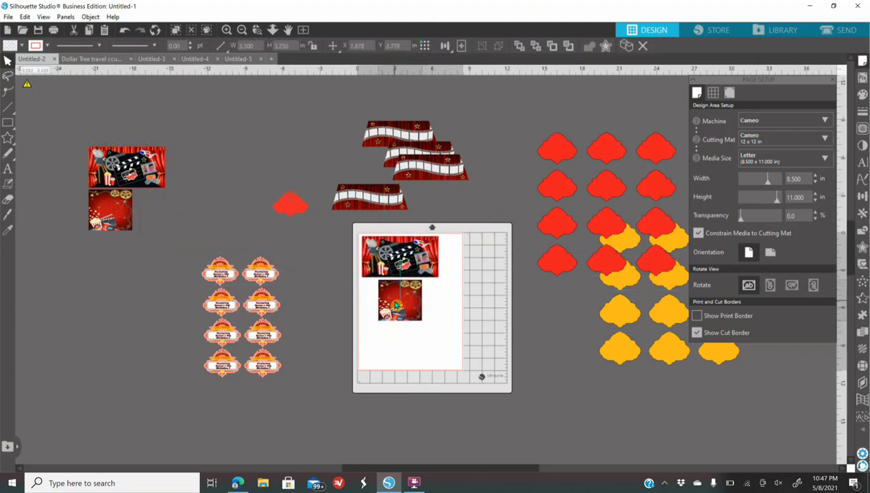
drag(370, 199, 409, 344)
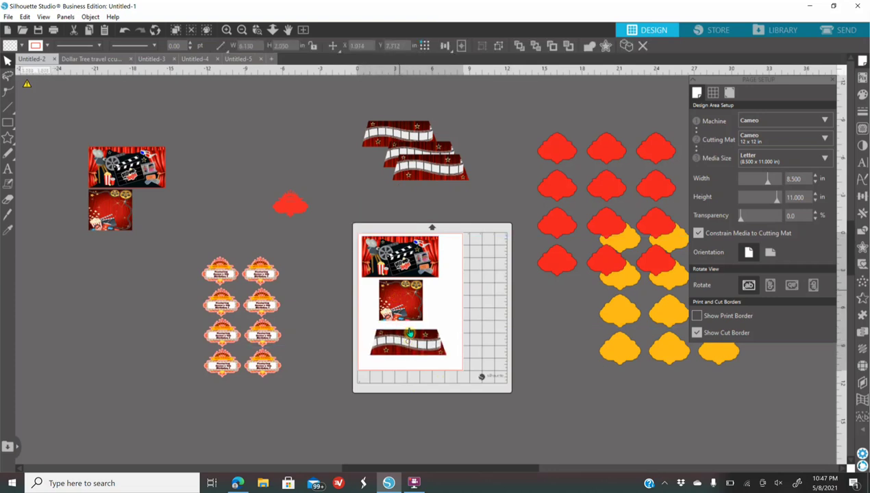
Adjust the positions of the Movie Night, curtain and film-strip panels so they are spaced in a roughly centered column on the page
drag(406, 302, 412, 306)
drag(414, 337, 417, 338)
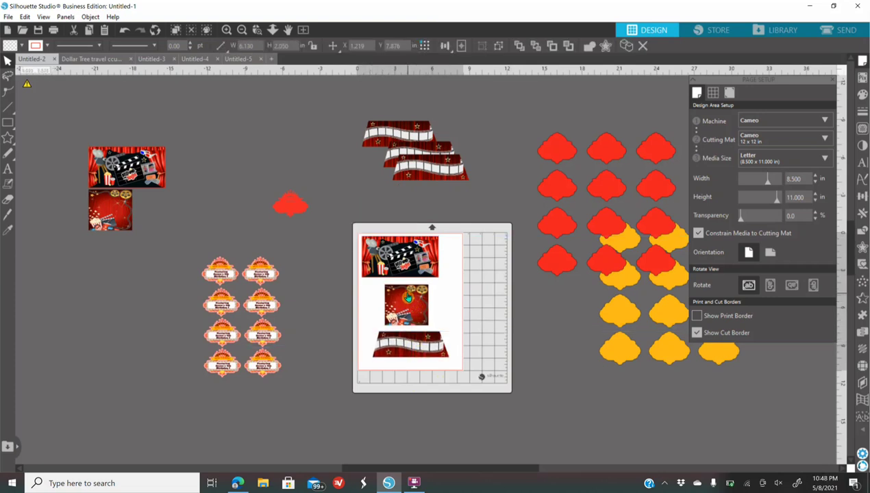
drag(409, 304, 414, 309)
drag(403, 255, 412, 260)
click(408, 345)
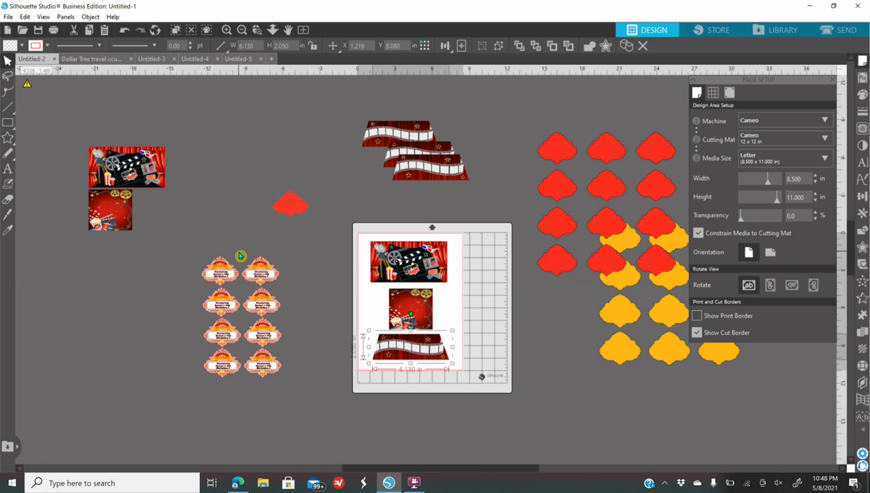
click(395, 310)
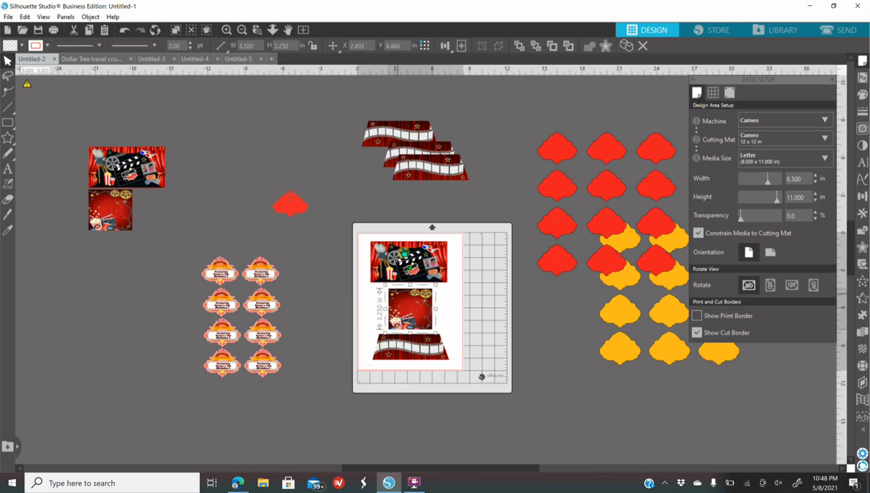
click(402, 259)
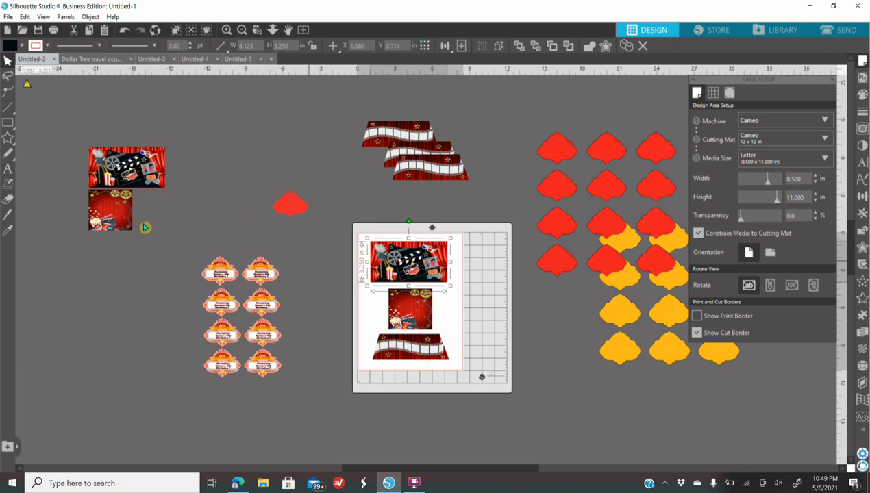
Review the file types offered for saving the layout, including Portable Document Format, and close the Save As dialog without saving
click(11, 17)
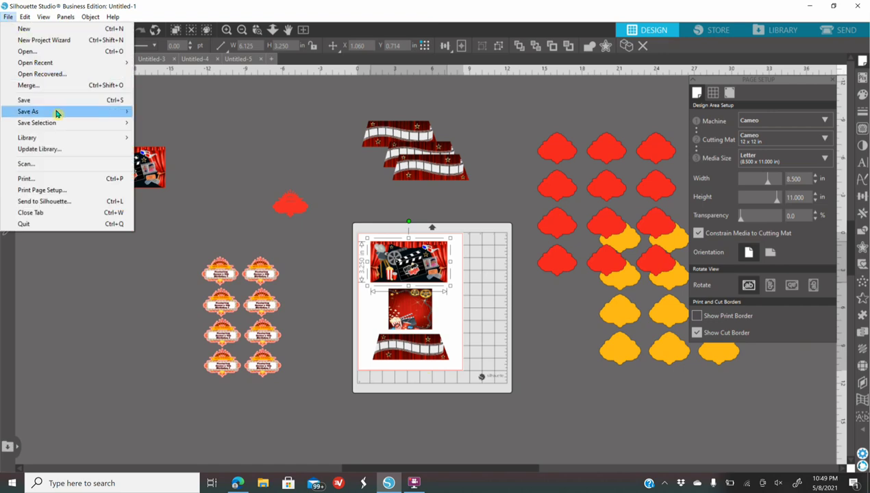
mouse_move(113, 111)
click(175, 111)
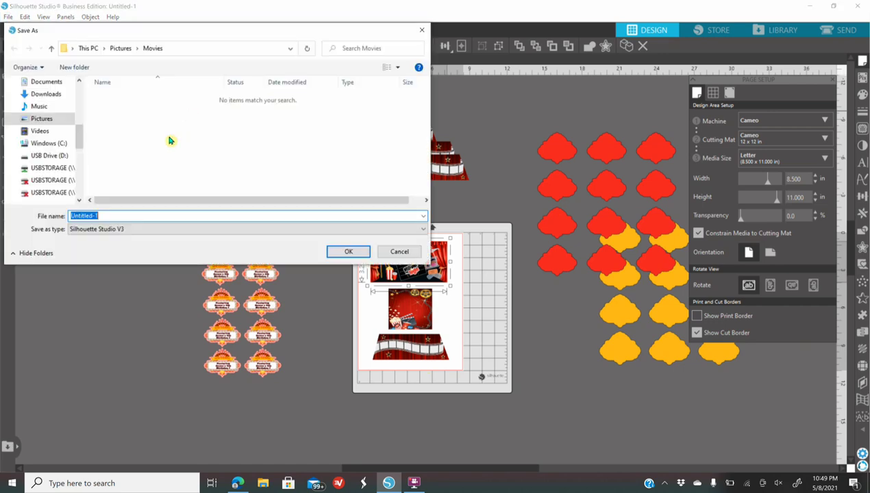
click(112, 230)
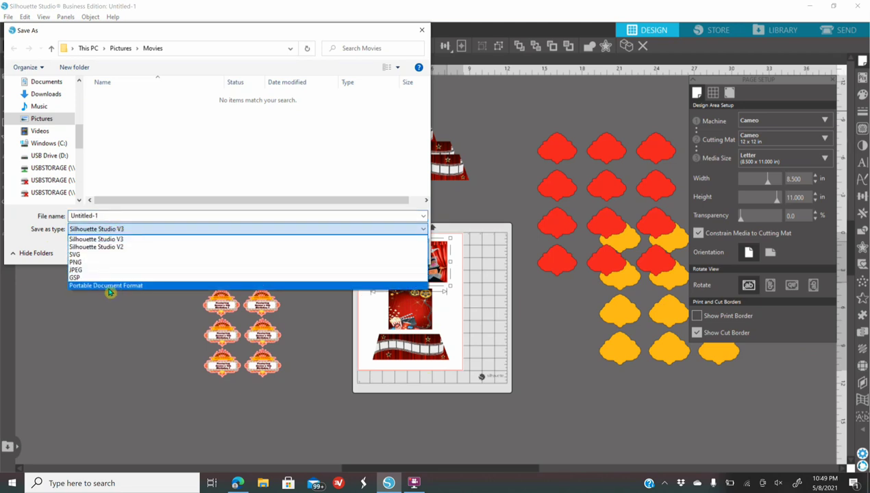
click(119, 365)
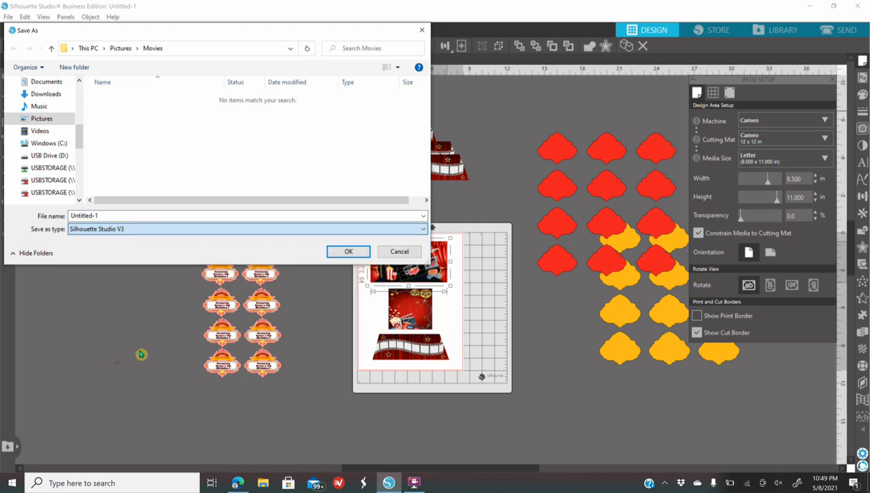
click(421, 30)
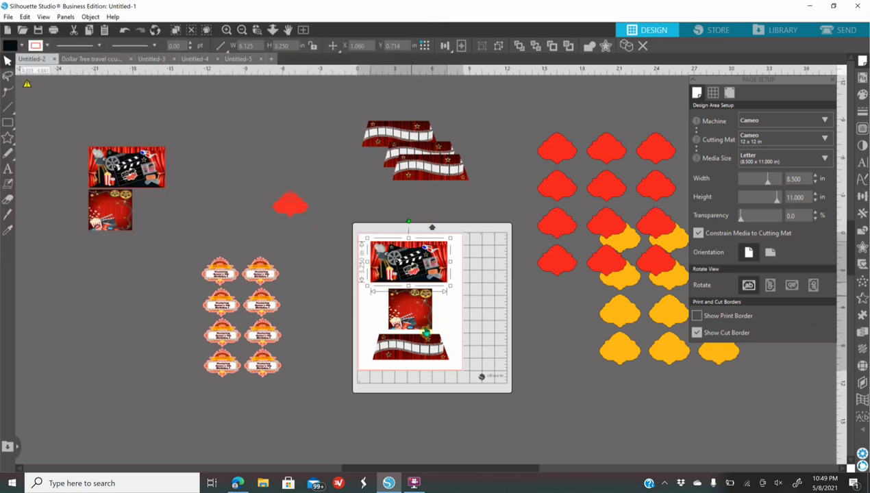